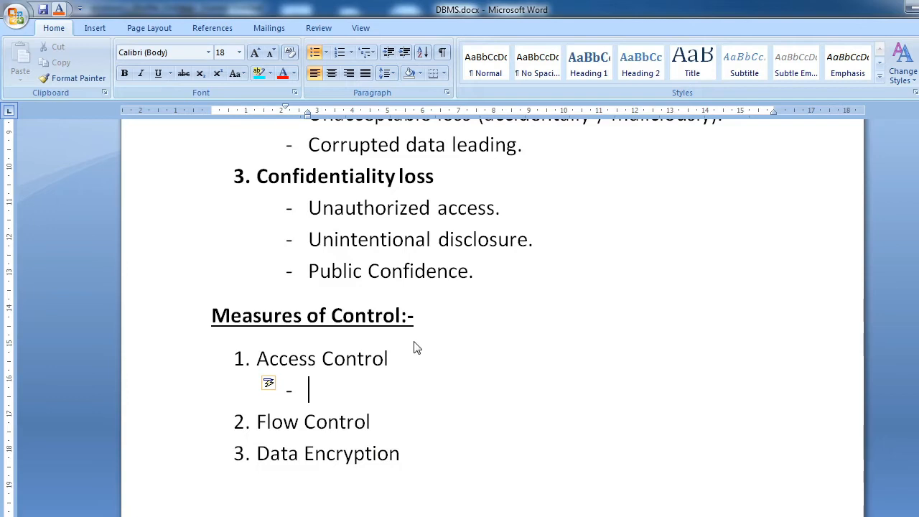
# Step: Write "Security Mechanism in a database." as the first sub-point under Access Control, fixing the misspelled word with the suggested spelling
pyautogui.write('Security M')
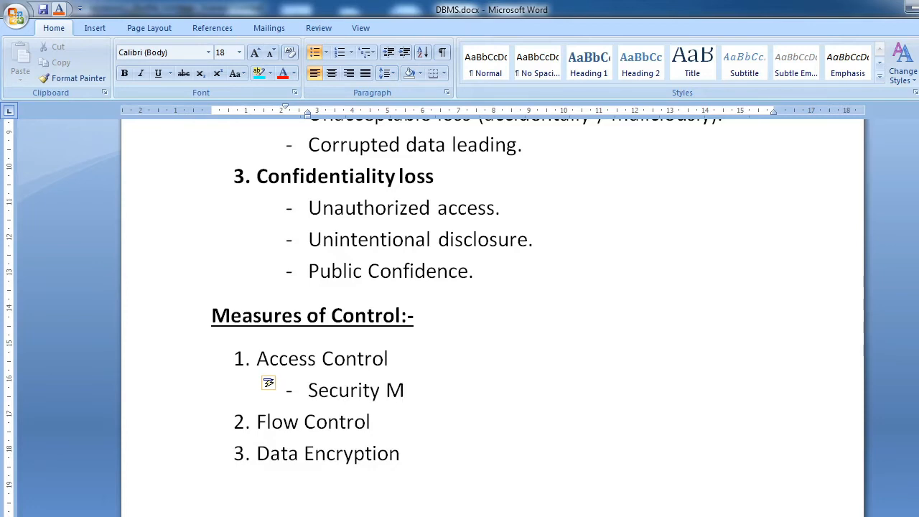
pyautogui.write('echanisam')
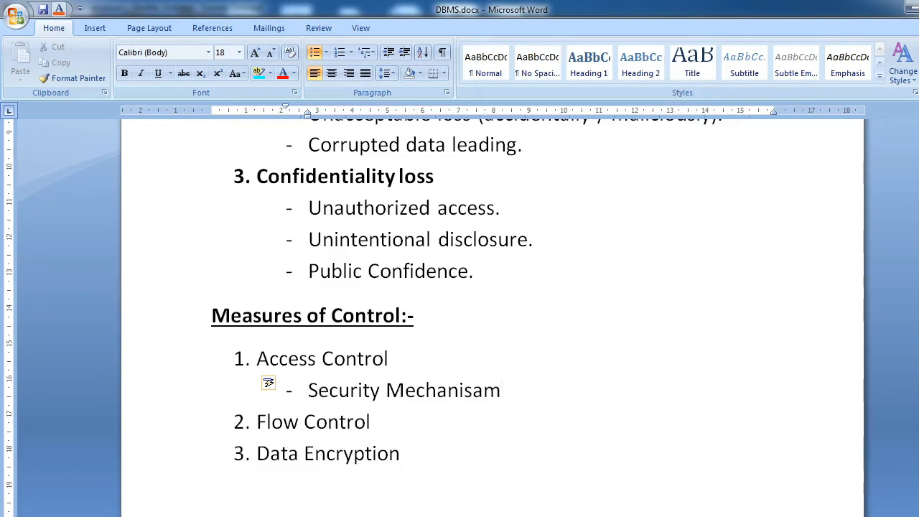
pyautogui.write('in a database.')
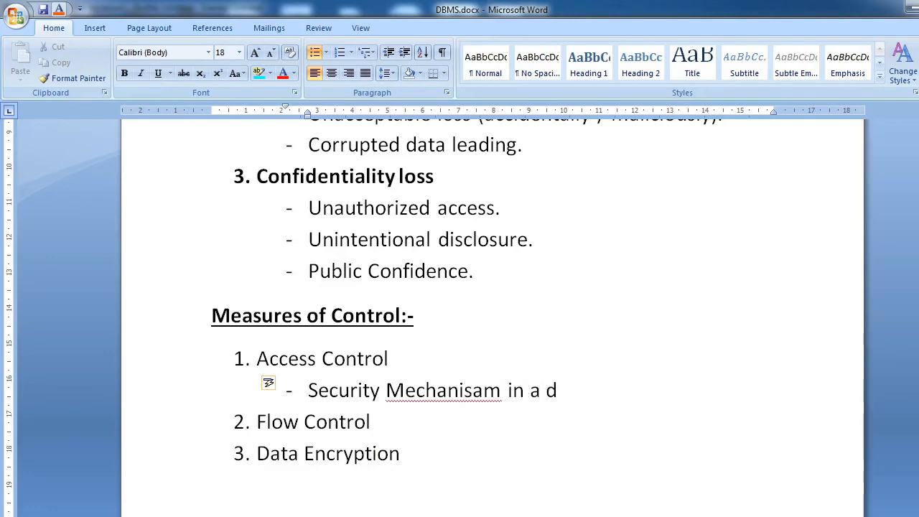
pyautogui.press('Left')
pyautogui.press('Left')
pyautogui.press('Left')
pyautogui.press('Left')
pyautogui.press('Left')
pyautogui.press('Left')
pyautogui.press('Left')
pyautogui.press('Left')
pyautogui.press('Left')
pyautogui.press('Left')
pyautogui.press('Left')
pyautogui.press('Left')
pyautogui.press('Left')
pyautogui.press('Left')
pyautogui.press('Left')
pyautogui.press('Left')
pyautogui.press('Left')
pyautogui.hotkey('shift', 'F10')
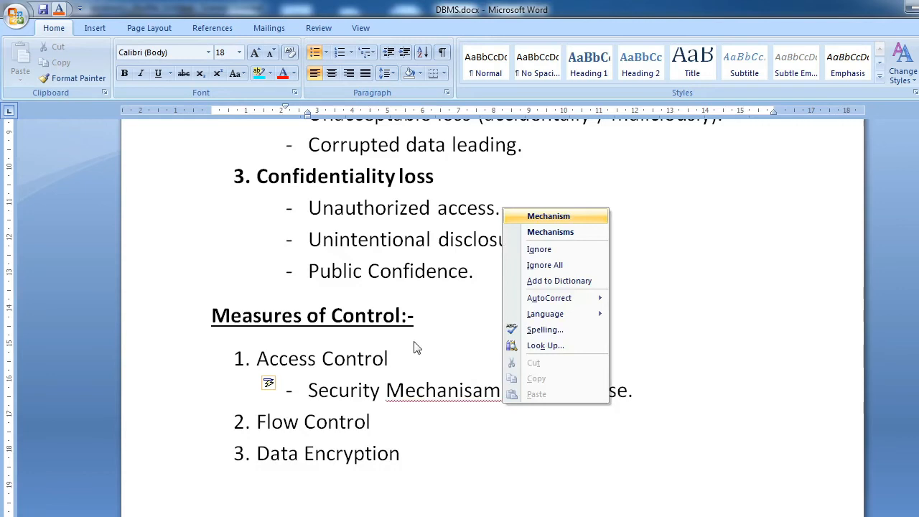
pyautogui.press('Return')
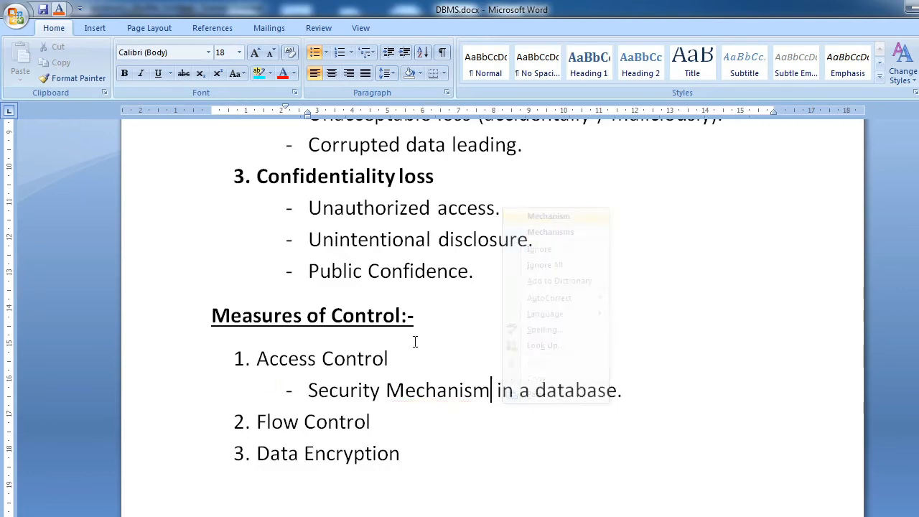
pyautogui.press('End')
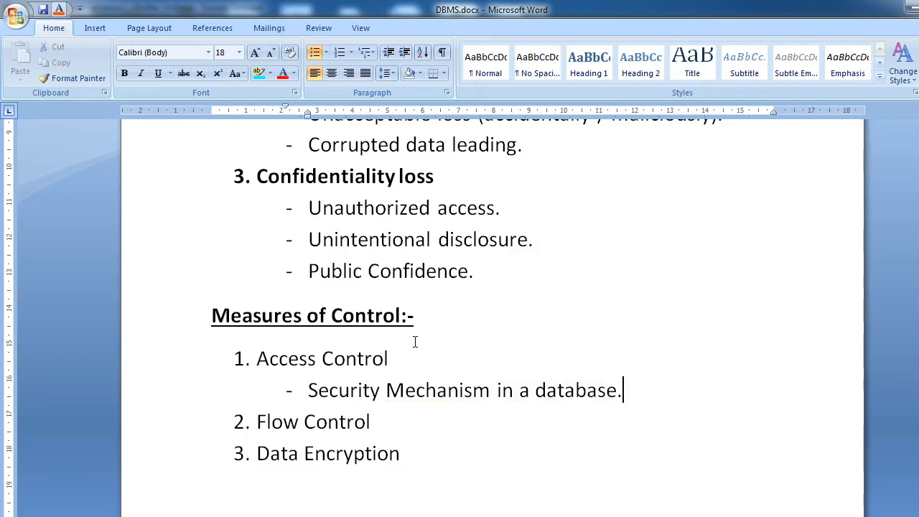
# Step: Add a second sub-point under Access Control reading "Users have to clear login procedure."
pyautogui.press('Return')
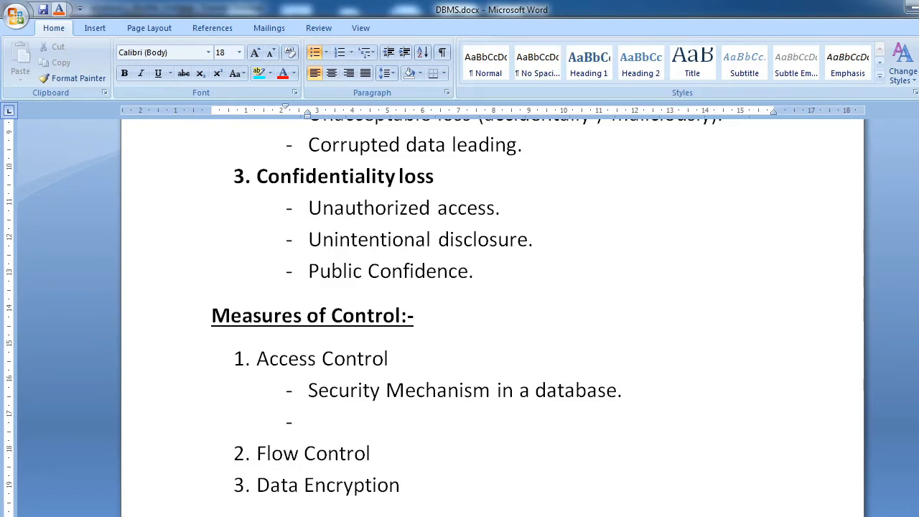
pyautogui.write('users have')
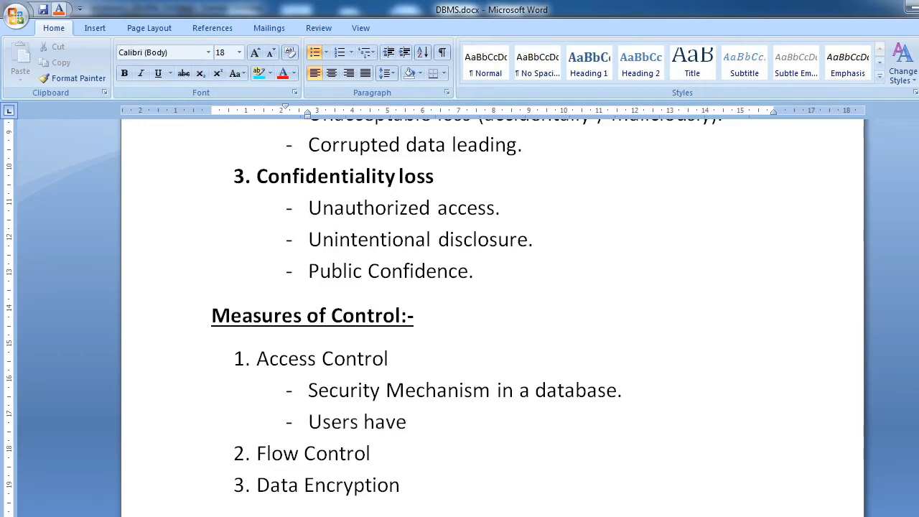
pyautogui.write(' to clar')
pyautogui.press('BackSpace')
pyautogui.write('er')
pyautogui.press('BackSpace')
pyautogui.press('BackSpace')
pyautogui.press('BackSpace')
pyautogui.write('ear')
pyautogui.press('BackSpace')
pyautogui.press('BackSpace')
pyautogui.press('BackSpace')
pyautogui.write('lear')
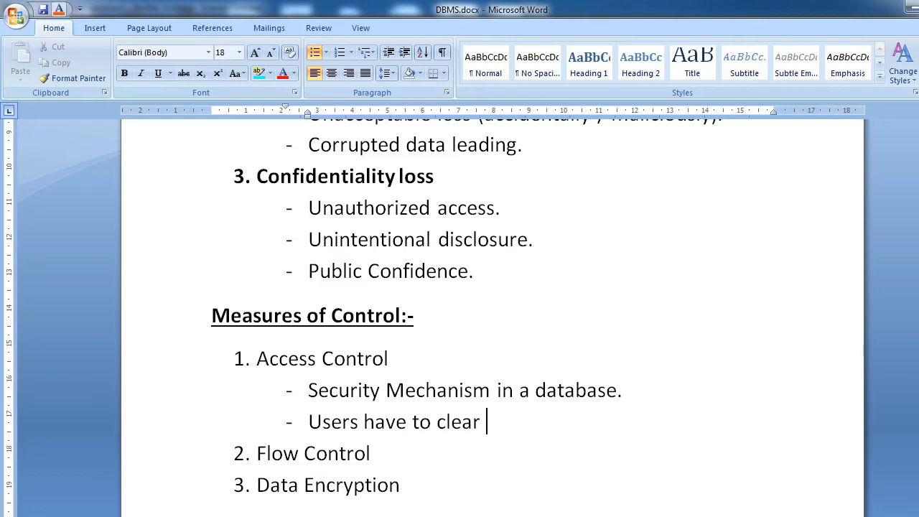
pyautogui.write(' login proc')
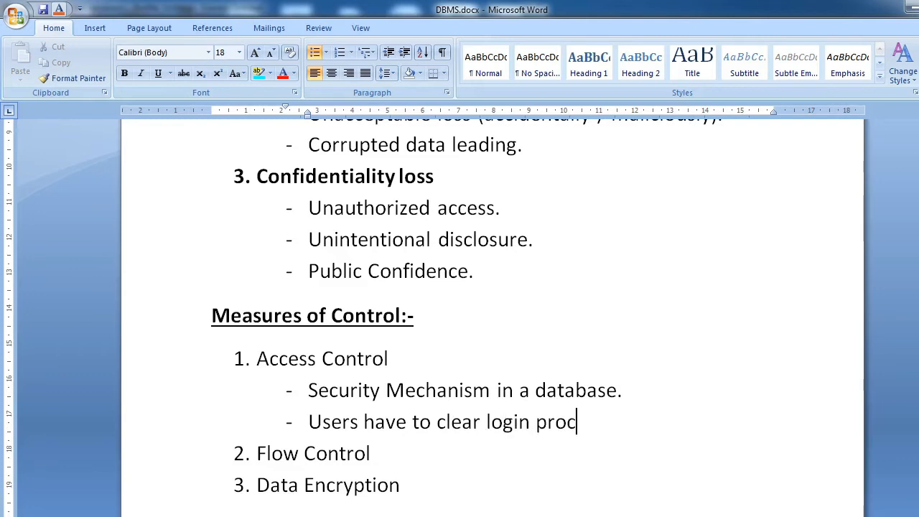
pyautogui.write('edure.')
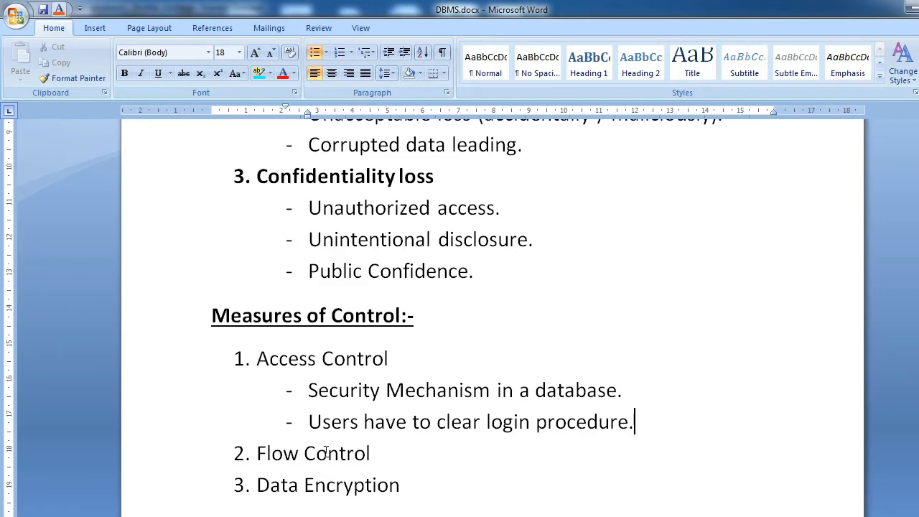
# Step: Append "(UN /PASS )" to the end of the login procedure sub-point
pyautogui.moveTo(488, 422); pyautogui.dragTo(599, 422)
pyautogui.click(669, 423)
pyautogui.write('(Un')
pyautogui.press('BackSpace')
pyautogui.write('n /')
pyautogui.press('BackSpace')
pyautogui.press('BackSpace')
pyautogui.press('BackSpace')
pyautogui.write('N')
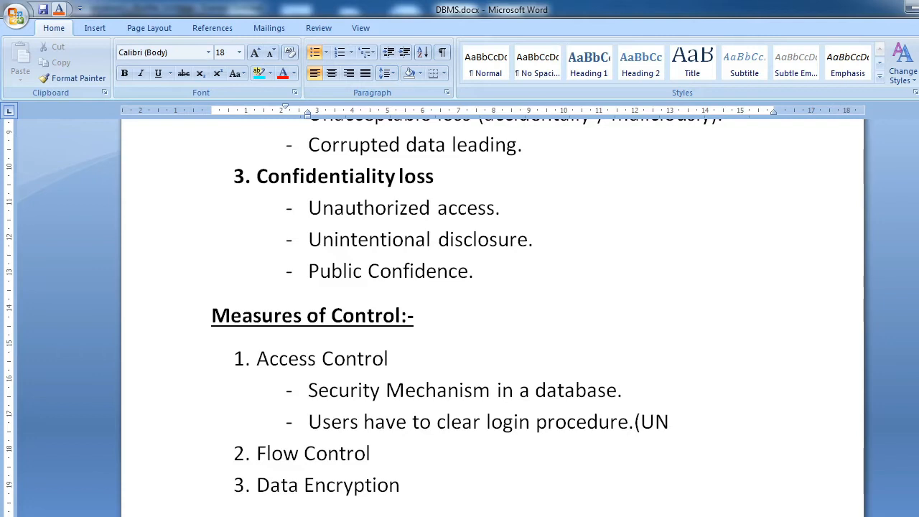
pyautogui.write(' /PASS )')
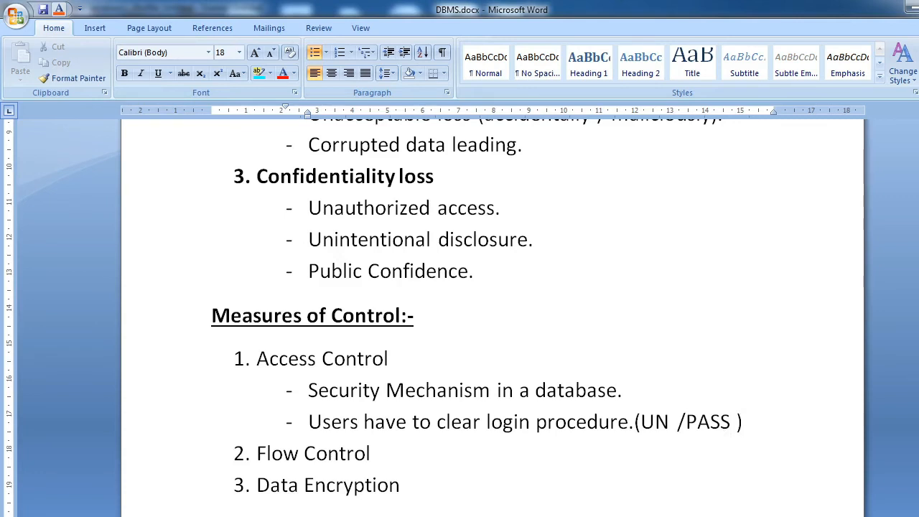
pyautogui.hotkey('alt', 'Tab')
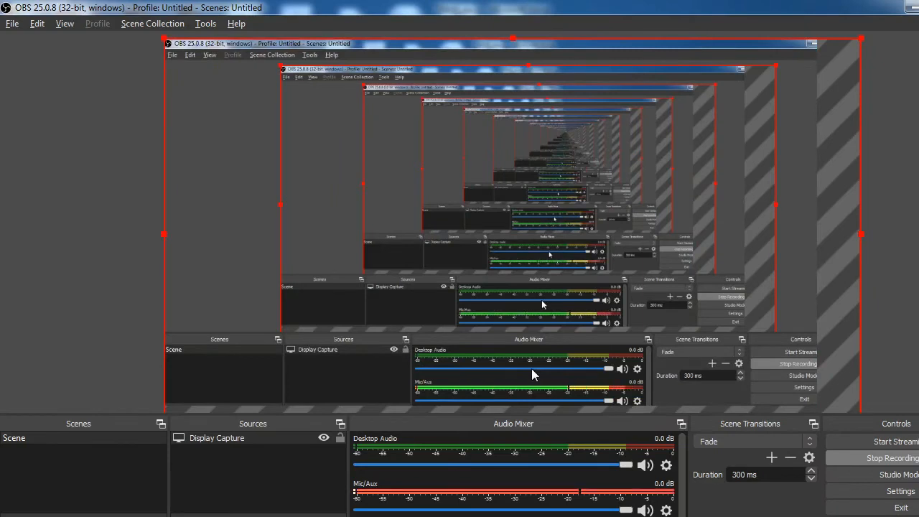
pyautogui.hotkey('alt', 'Tab')
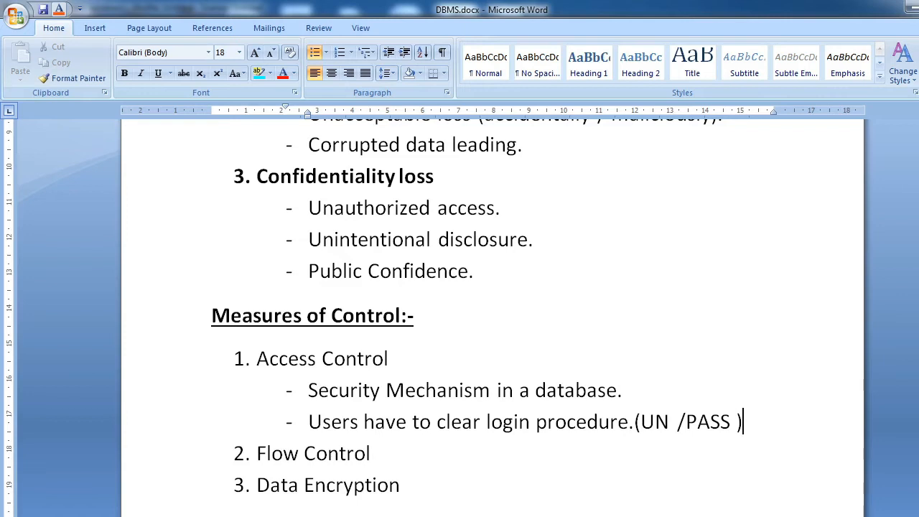
# Step: Add a third sub-point under Access Control reading "Valid user accounts."
pyautogui.press('Return')
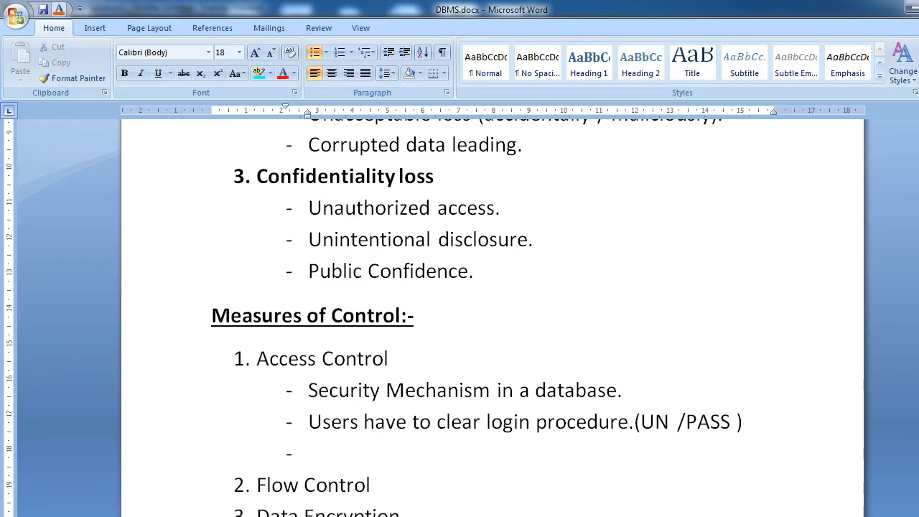
pyautogui.write('C')
pyautogui.press('BackSpace')
pyautogui.write('Valid User Acc')
pyautogui.press('BackSpace')
pyautogui.press('BackSpace')
pyautogui.press('BackSpace')
pyautogui.press('BackSpace')
pyautogui.press('BackSpace')
pyautogui.press('BackSpace')
pyautogui.press('BackSpace')
pyautogui.press('BackSpace')
pyautogui.press('BackSpace')
pyautogui.write('user account')
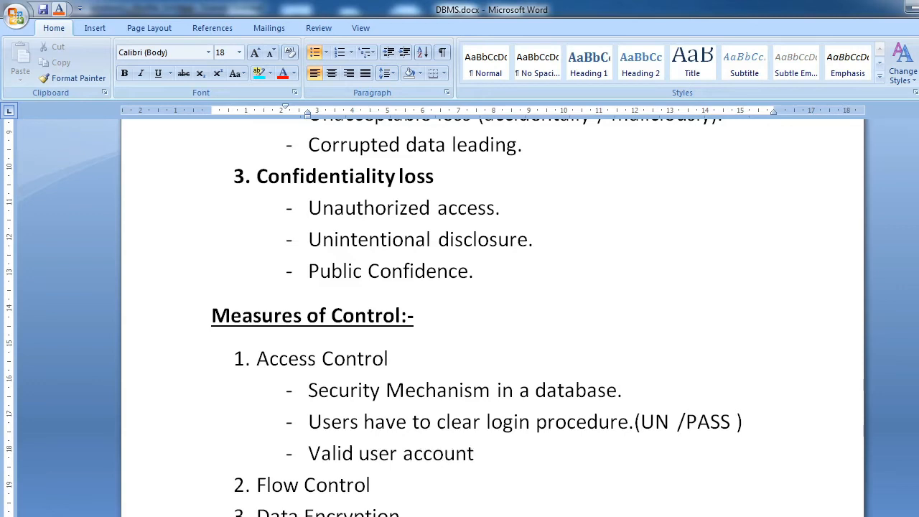
pyautogui.write('s.')
# Step: Add a fourth sub-point under Access Control reading "Each user account is password protected."
pyautogui.press('Return')
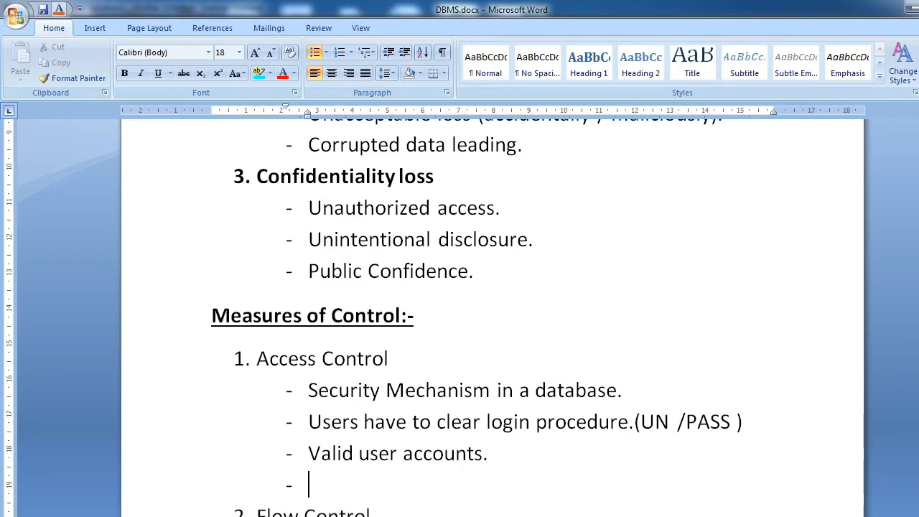
pyautogui.write('Each use')
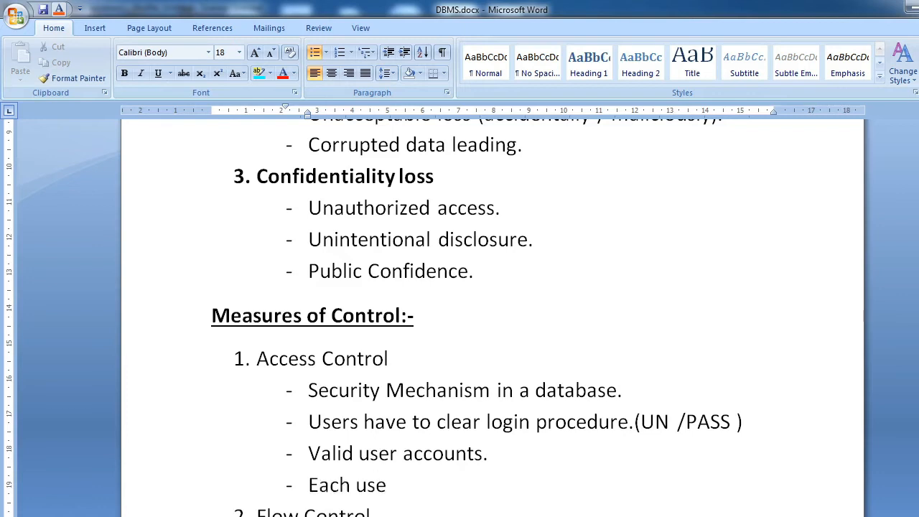
pyautogui.write('r account i')
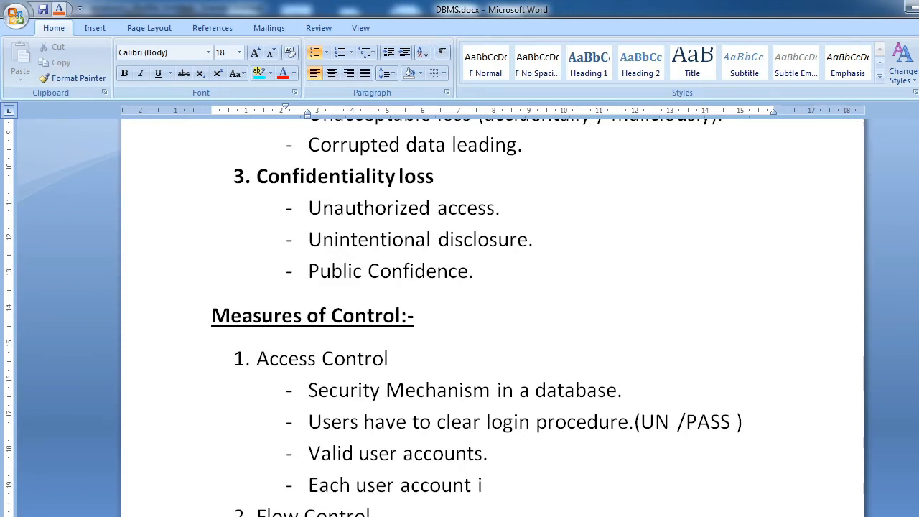
pyautogui.write('s pasw')
pyautogui.press('BackSpace')
pyautogui.press('BackSpace')
pyautogui.write('ssword')
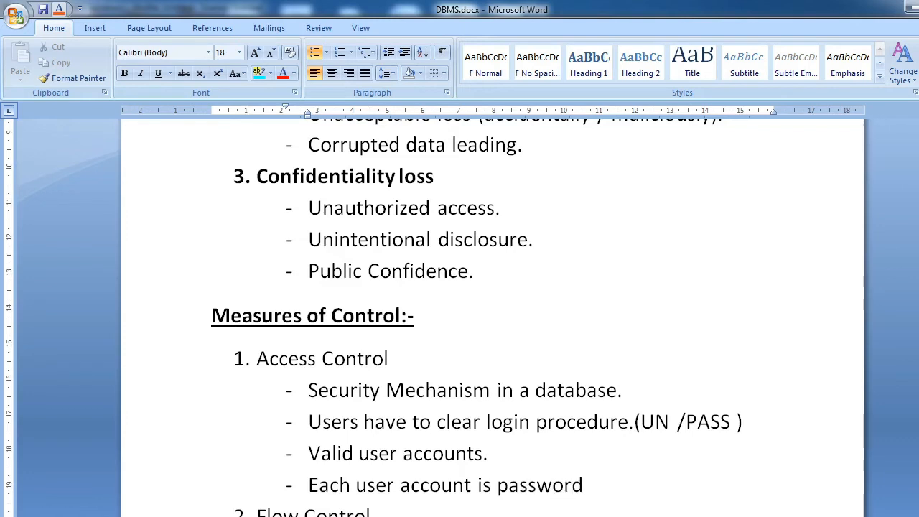
pyautogui.write(' protec')
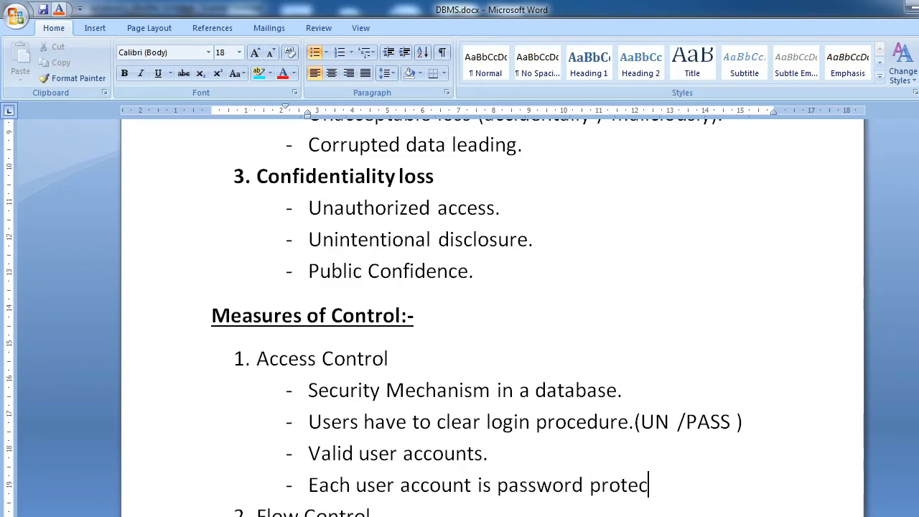
pyautogui.write('ted.')
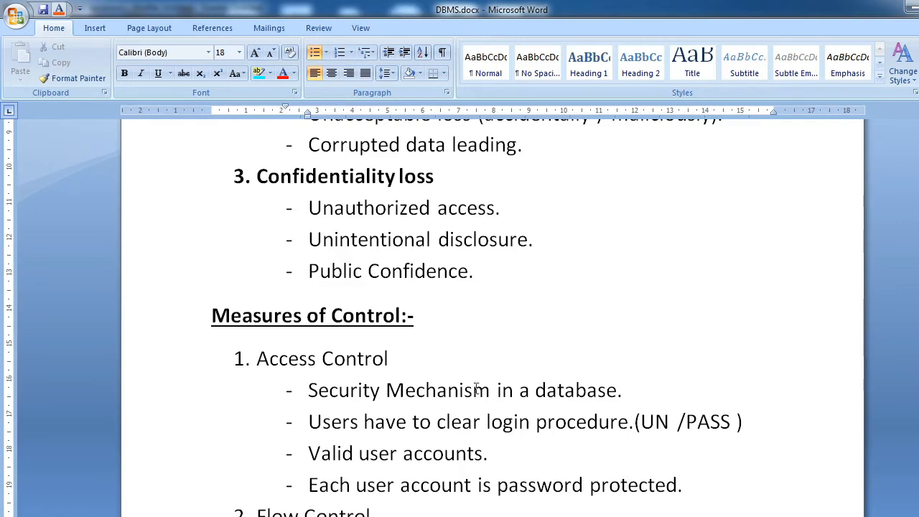
# Step: Make the numbered item "Access Control" under Measures of Control bold
pyautogui.scroll(-1, 475, 388)
pyautogui.tripleClick(260, 313)
pyautogui.moveTo(292, 335); pyautogui.dragTo(714, 437)
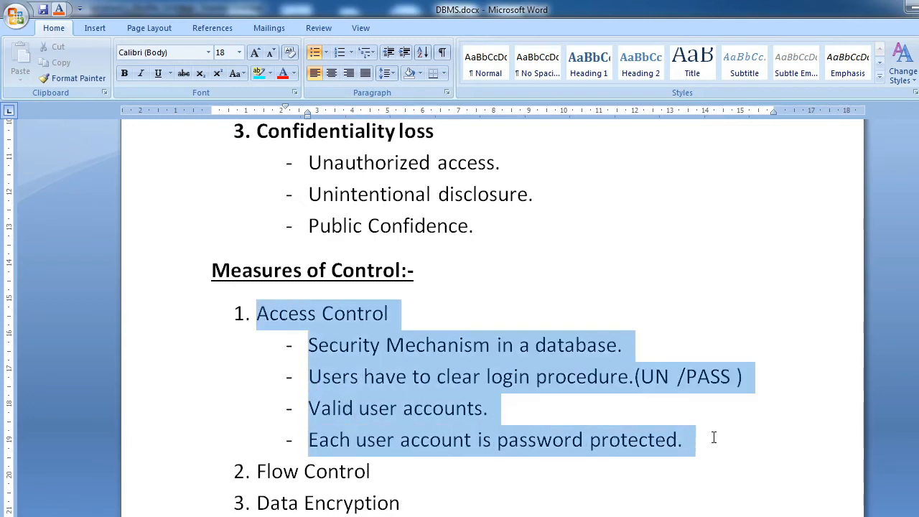
pyautogui.click(275, 313)
pyautogui.moveTo(260, 314); pyautogui.dragTo(388, 313)
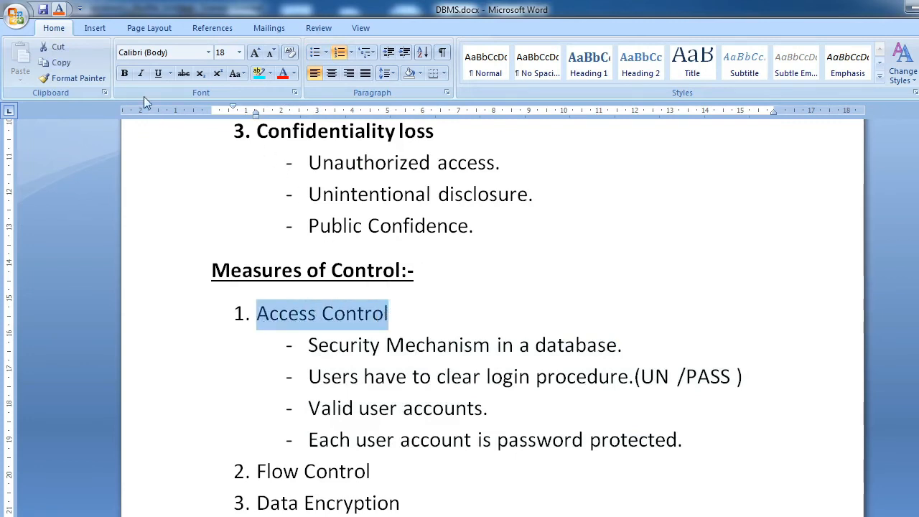
pyautogui.click(124, 73)
pyautogui.click(397, 380)
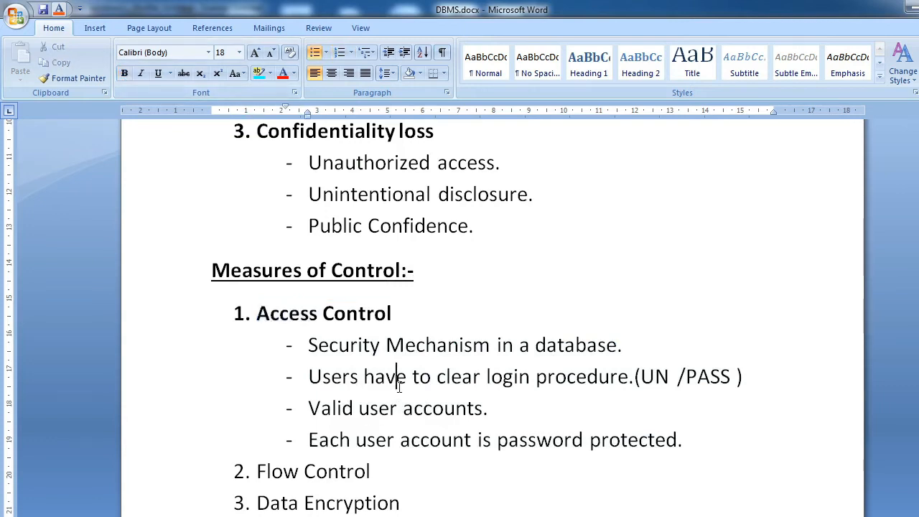
pyautogui.scroll(-1, 359, 373)
pyautogui.moveTo(308, 305); pyautogui.dragTo(685, 389)
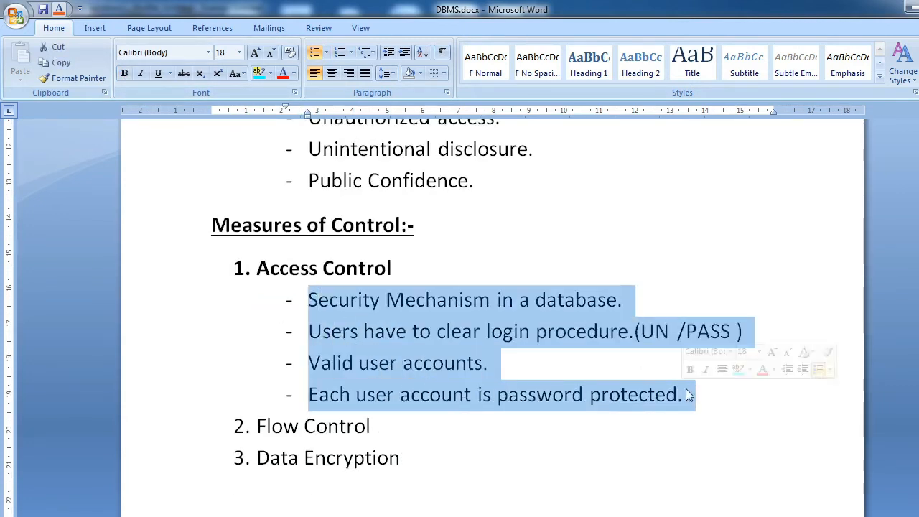
pyautogui.click(622, 425)
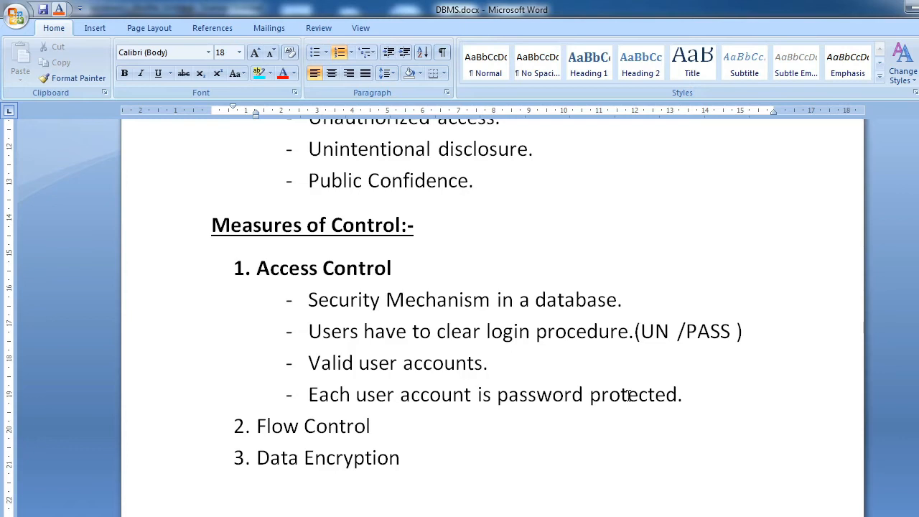
pyautogui.doubleClick(351, 300)
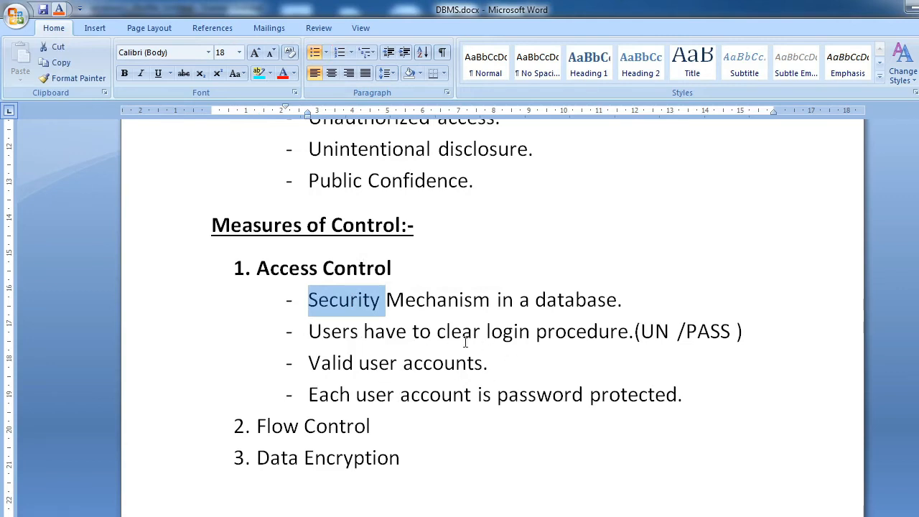
# Step: Try bolding the text from "login procedure" through "Valid user accounts." and undo that formatting
pyautogui.moveTo(487, 333); pyautogui.dragTo(593, 349)
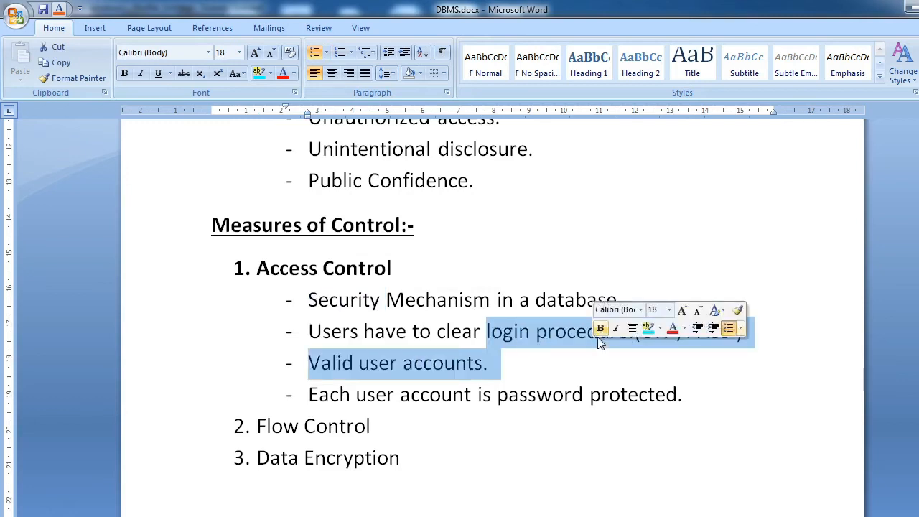
pyautogui.click(600, 329)
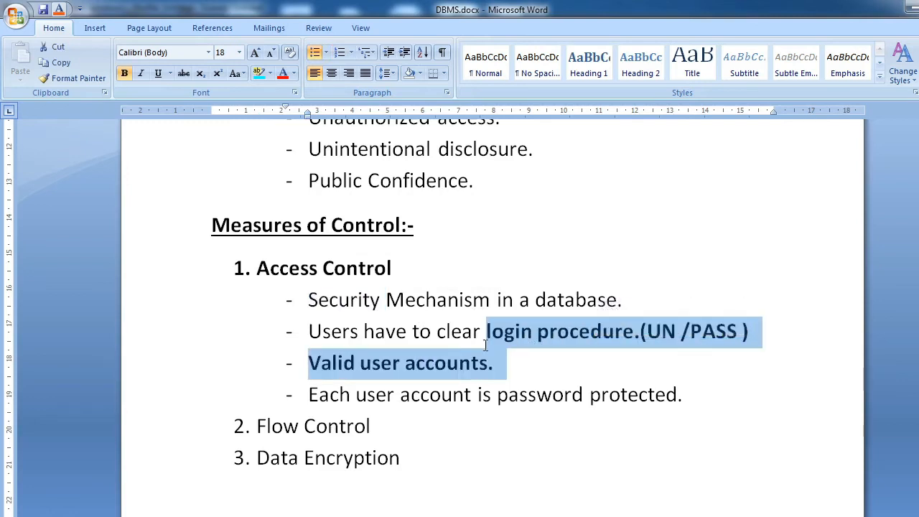
pyautogui.hotkey('ctrl', 'z')
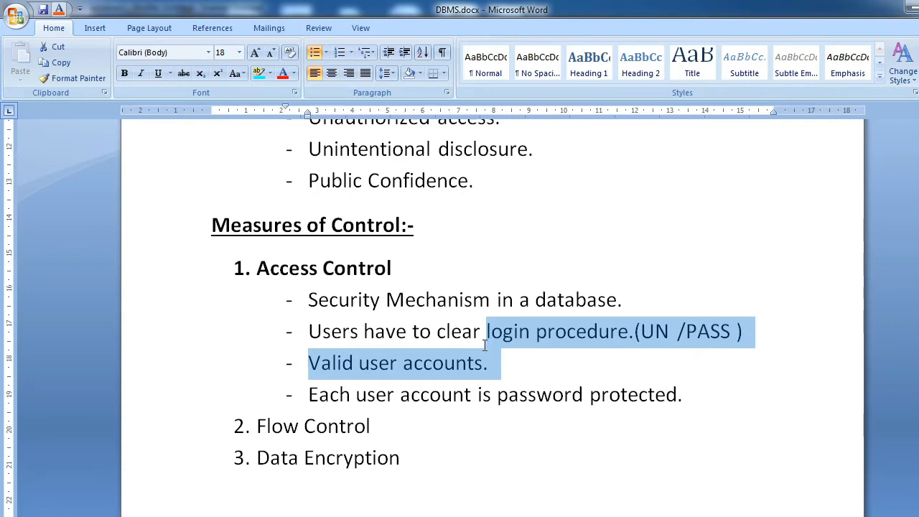
pyautogui.click(443, 363)
pyautogui.moveTo(630, 331); pyautogui.dragTo(745, 328)
pyautogui.click(580, 364)
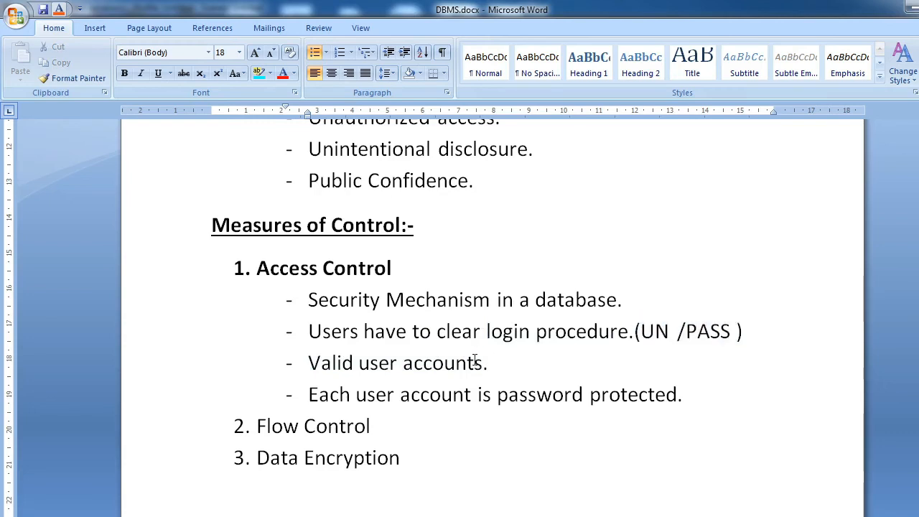
pyautogui.doubleClick(277, 267)
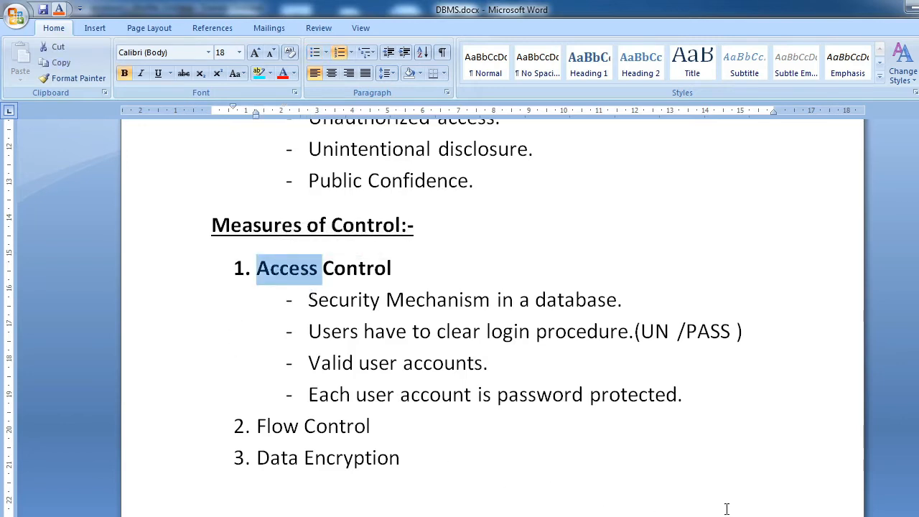
pyautogui.hotkey('alt', 'Tab')
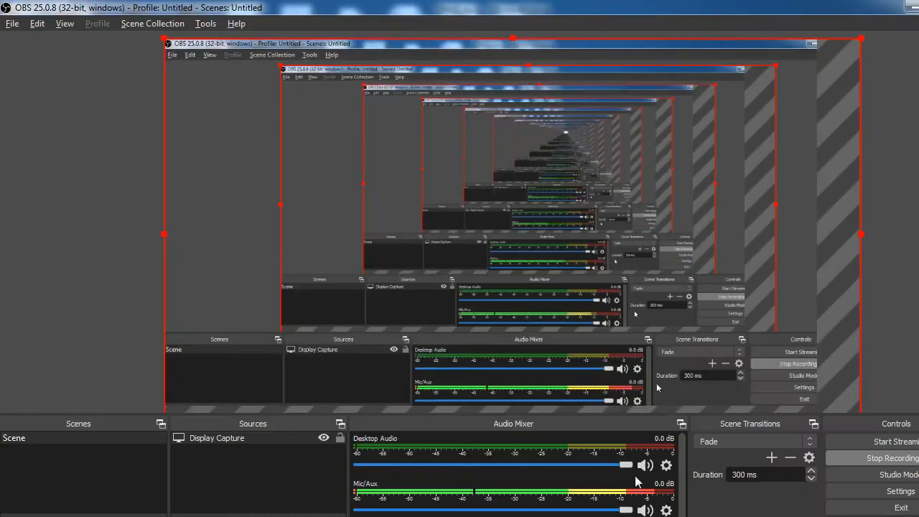
# Step: Open Run SQL Command Line from the desktop and maximize its window
pyautogui.press('super+d')
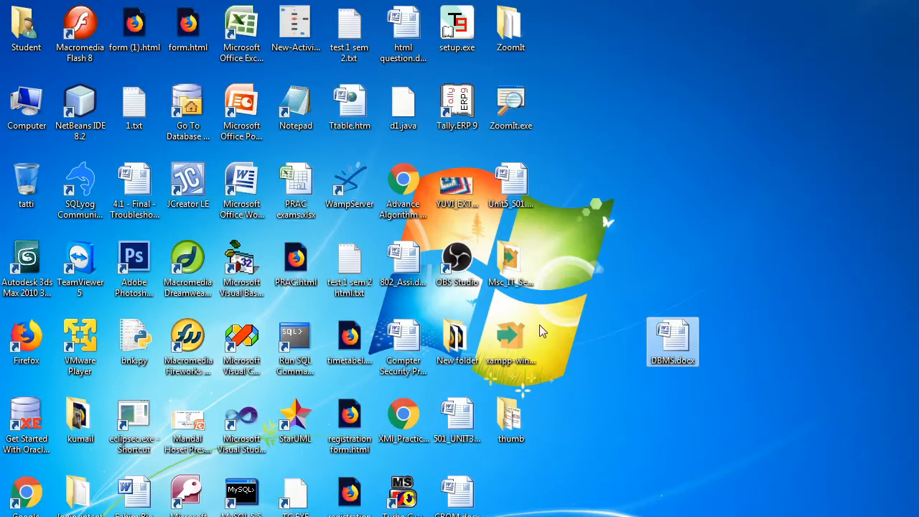
pyautogui.rightClick(670, 160)
pyautogui.click(752, 201)
pyautogui.doubleClick(296, 343)
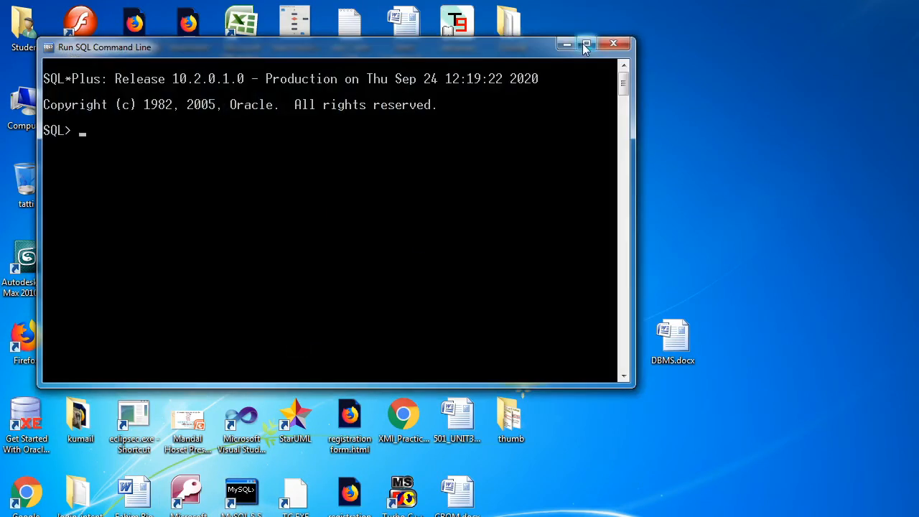
pyautogui.click(584, 44)
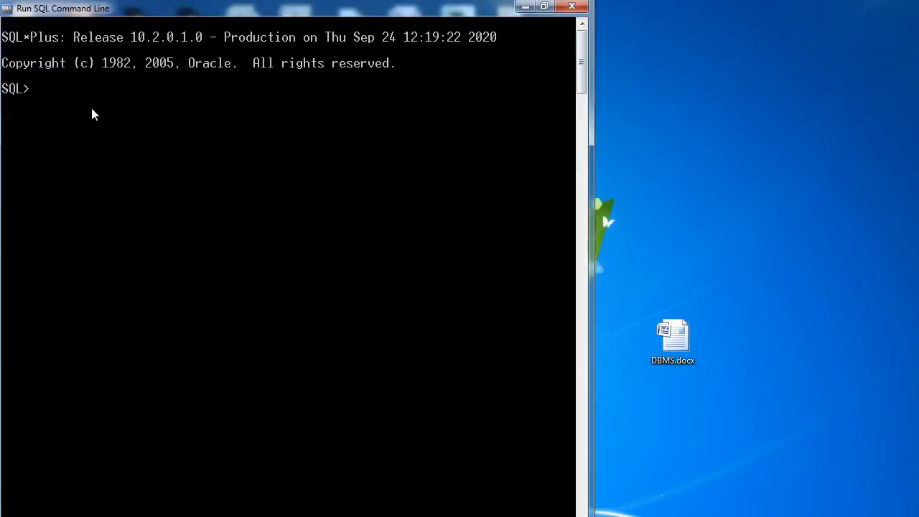
# Step: Run the query "select * from tab;" in the SQL command line without logging in
pyautogui.write('seletc')
pyautogui.press('BackSpace')
pyautogui.press('BackSpace')
pyautogui.press('BackSpace')
pyautogui.press('BackSpace')
pyautogui.press('BackSpace')
pyautogui.press('BackSpace')
pyautogui.write('select * from tab;')
pyautogui.press('Return')
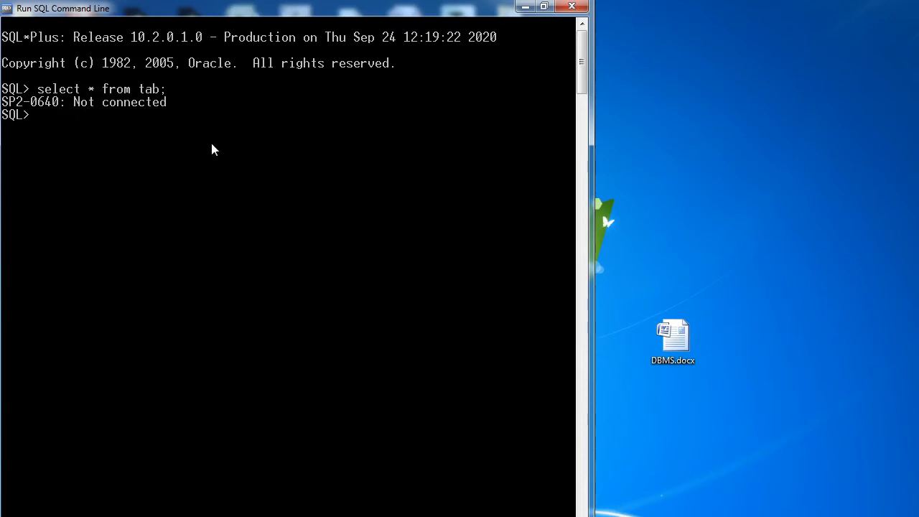
# Step: Mark up the query and its response with freehand red strokes on screen
pyautogui.moveTo(174, 134)
pyautogui.mouseDown()
pyautogui.moveTo(5, 68)
pyautogui.moveTo(162, 101)
pyautogui.mouseUp()
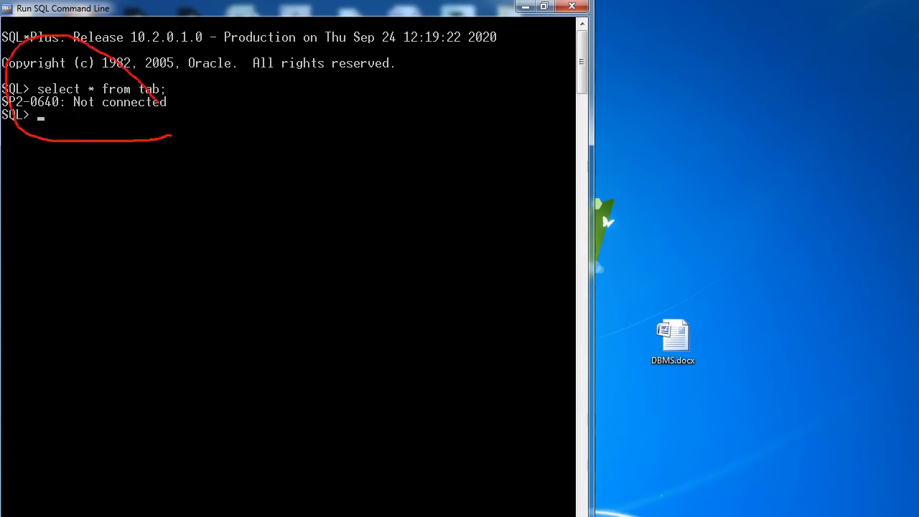
pyautogui.moveTo(85, 118); pyautogui.dragTo(217, 143)
pyautogui.moveTo(216, 145); pyautogui.dragTo(65, 151)
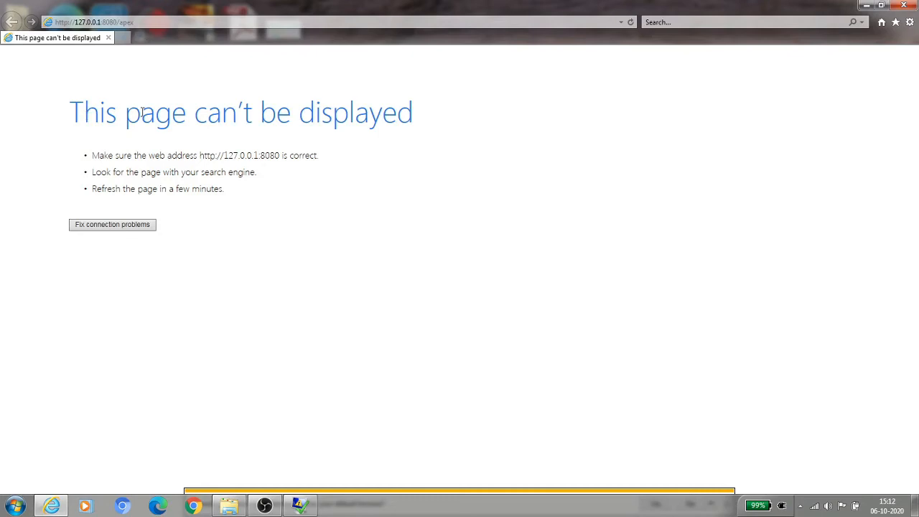
pyautogui.click(144, 21)
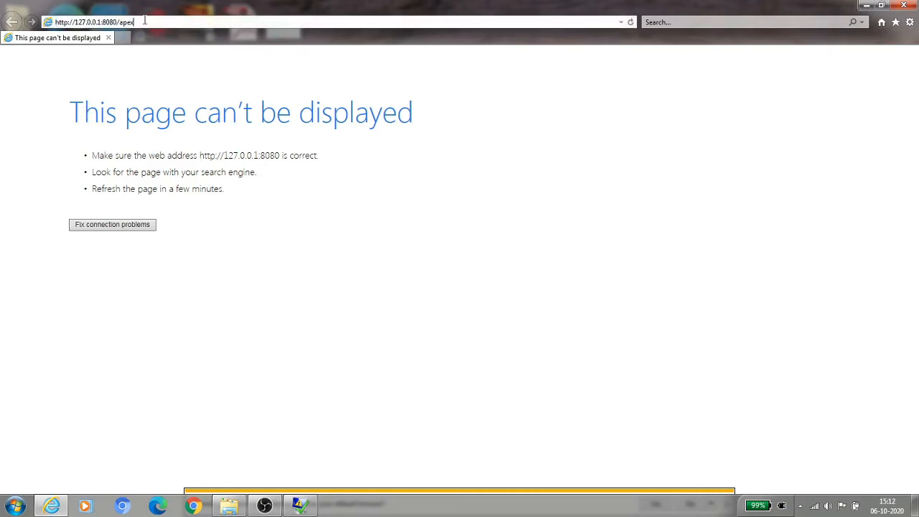
pyautogui.press('Return')
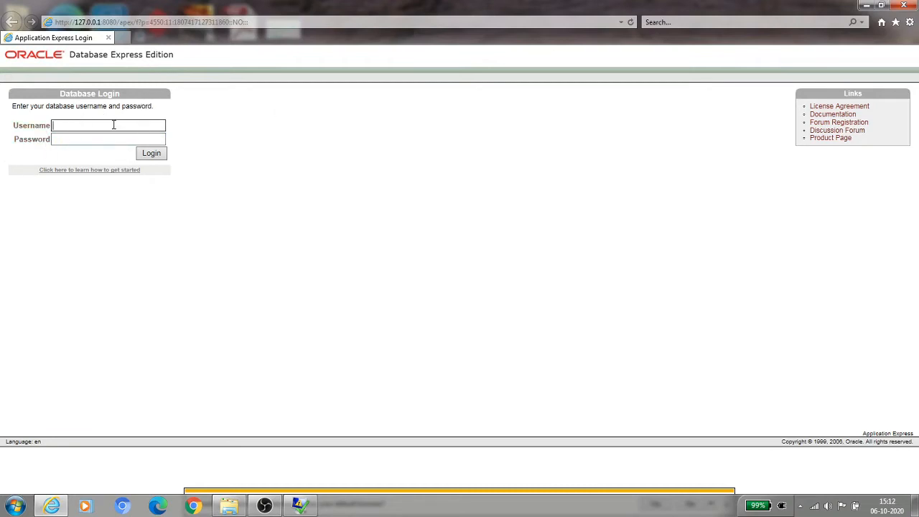
pyautogui.write('ystem')
pyautogui.click(70, 138)
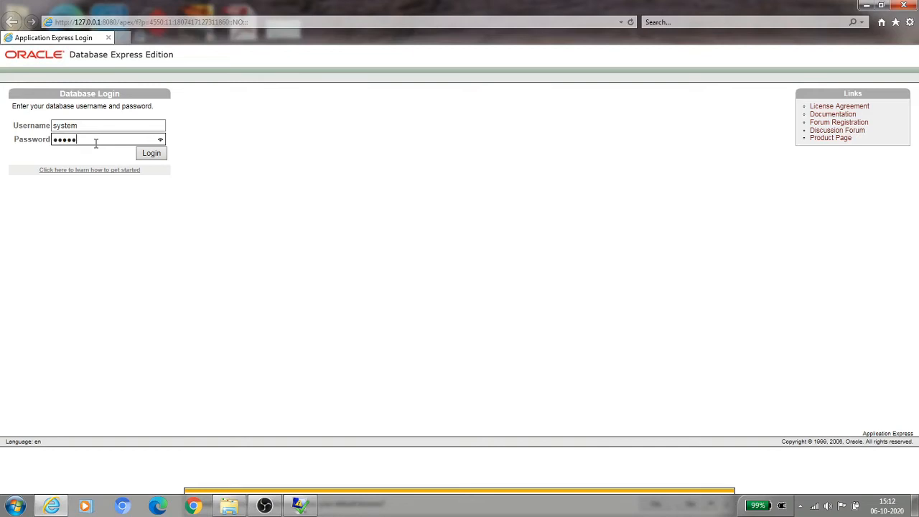
pyautogui.click(162, 140)
pyautogui.click(162, 156)
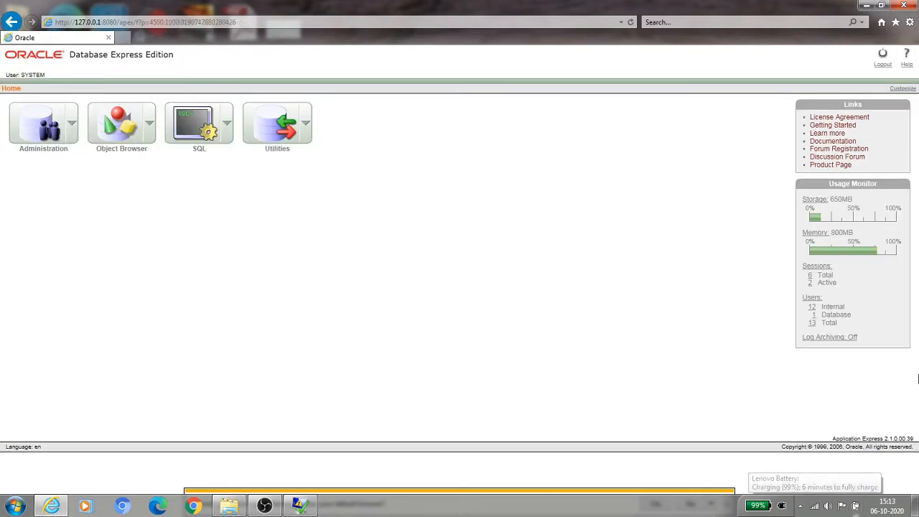
# Step: Close the crashed gpuTest.exe program and decline making Internet Explorer the default browser
pyautogui.click(301, 506)
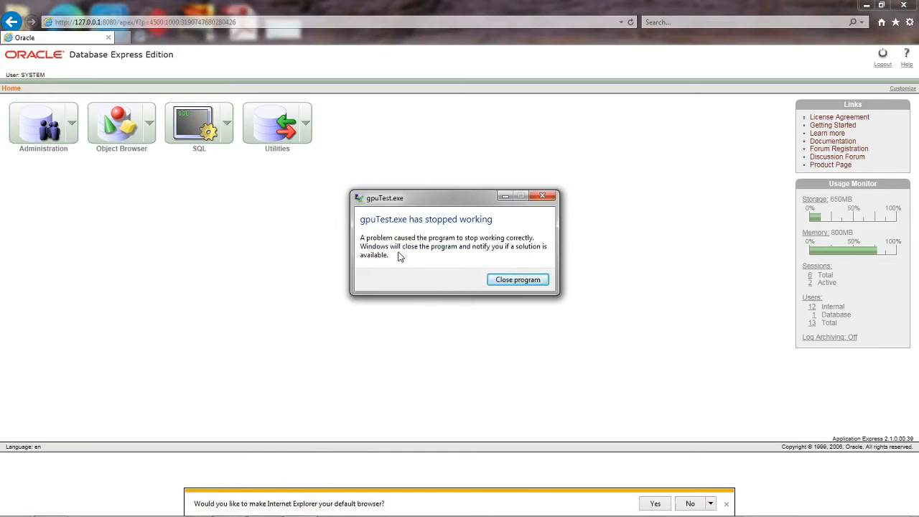
pyautogui.click(528, 282)
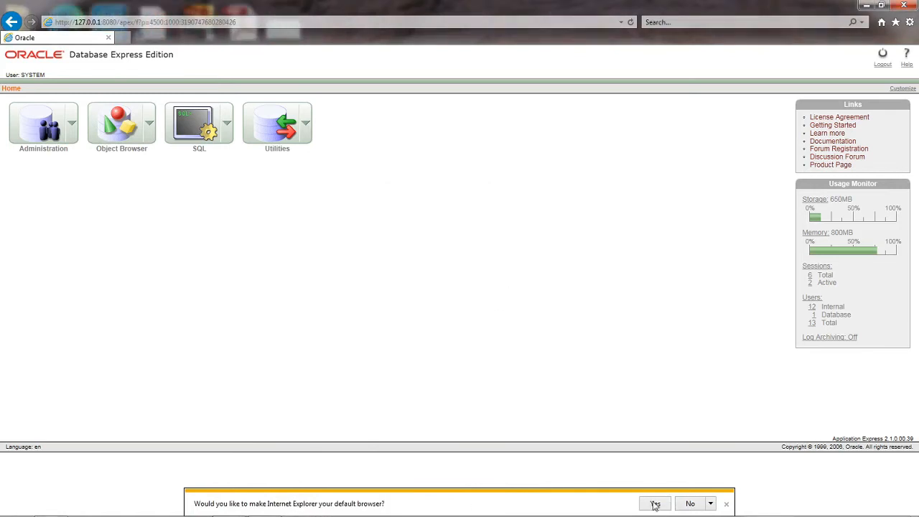
pyautogui.moveTo(299, 506)
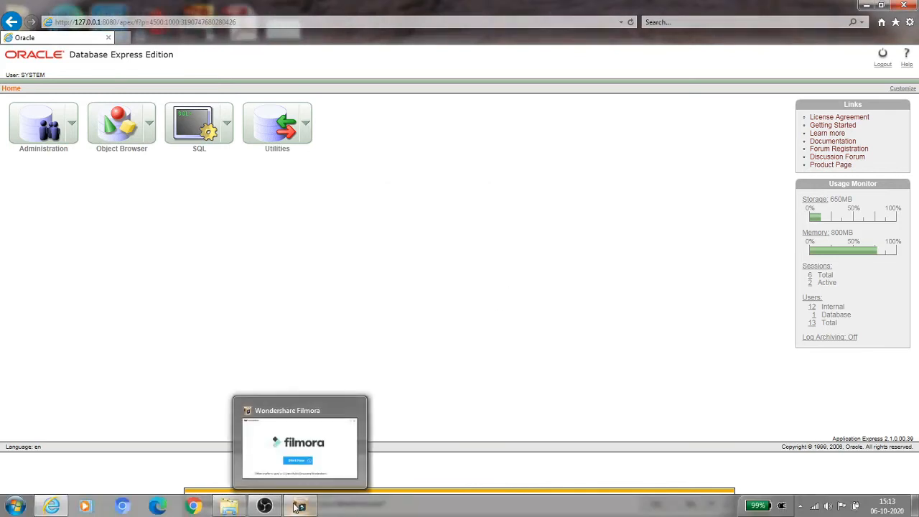
pyautogui.click(271, 507)
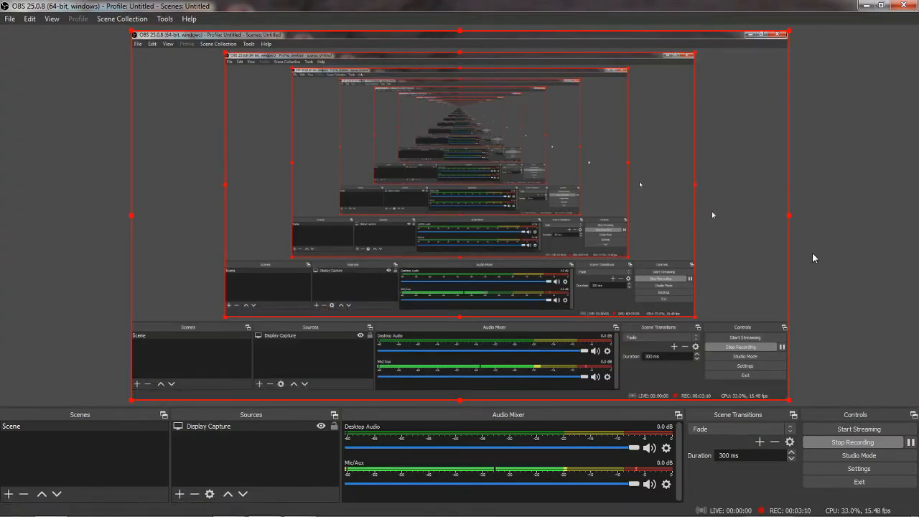
pyautogui.hotkey('alt', 'Tab')
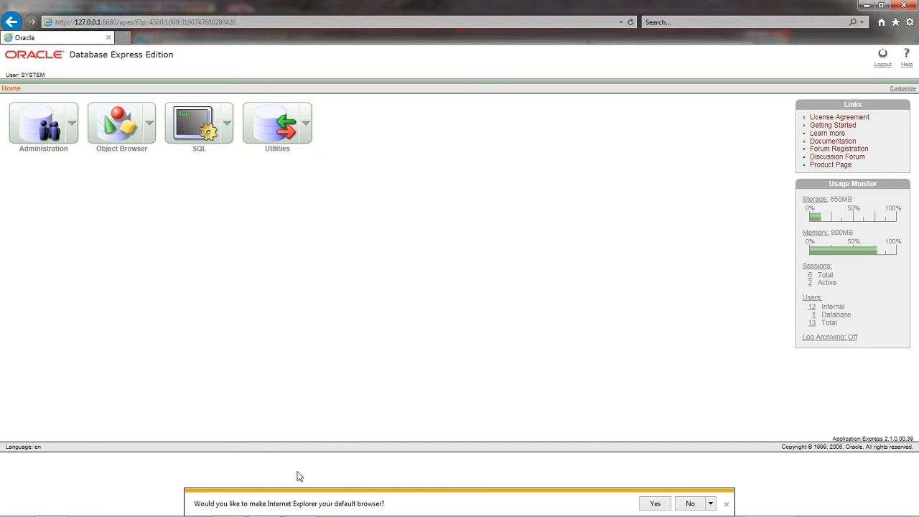
pyautogui.click(689, 503)
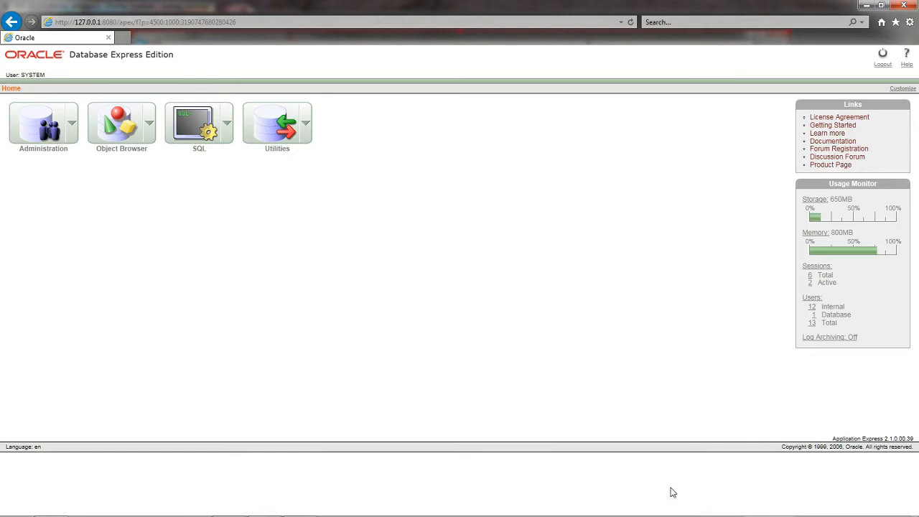
# Step: Open the SQL Commands page, enlarge the page view, and run the query "select * from tab;"
pyautogui.click(191, 129)
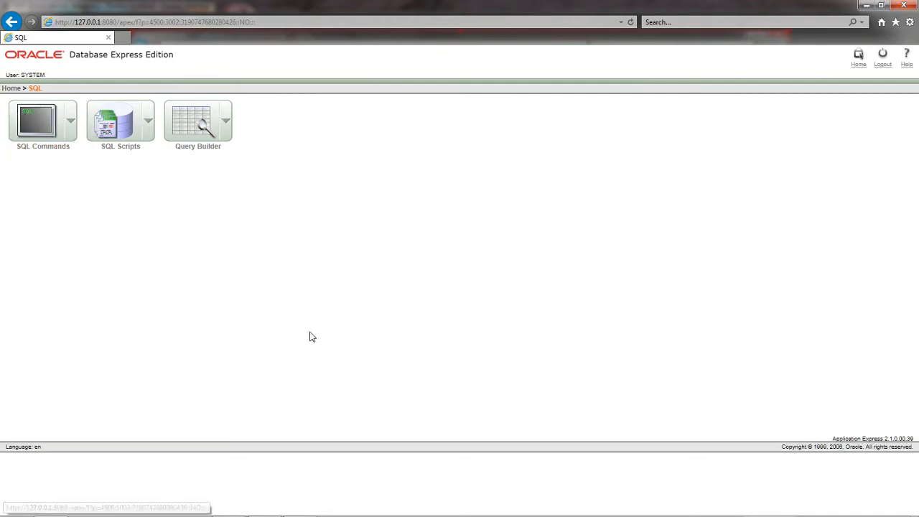
pyautogui.click(55, 133)
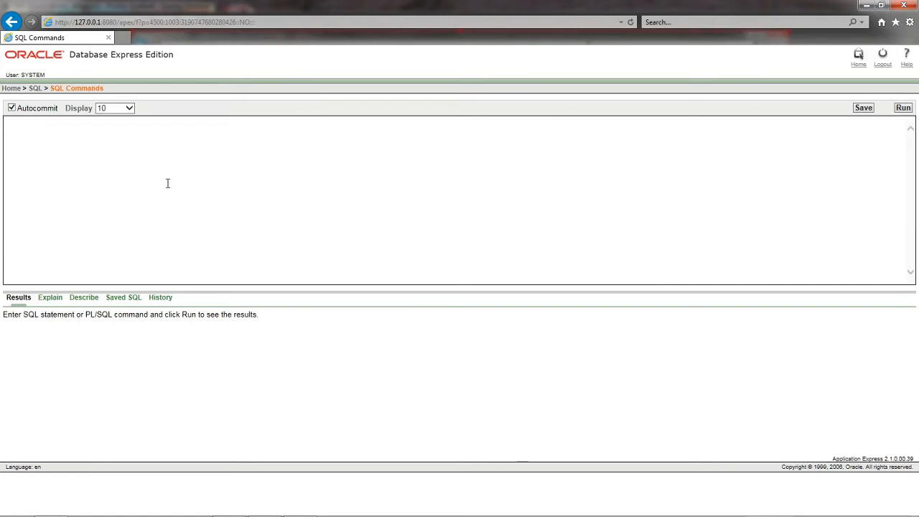
pyautogui.write('select')
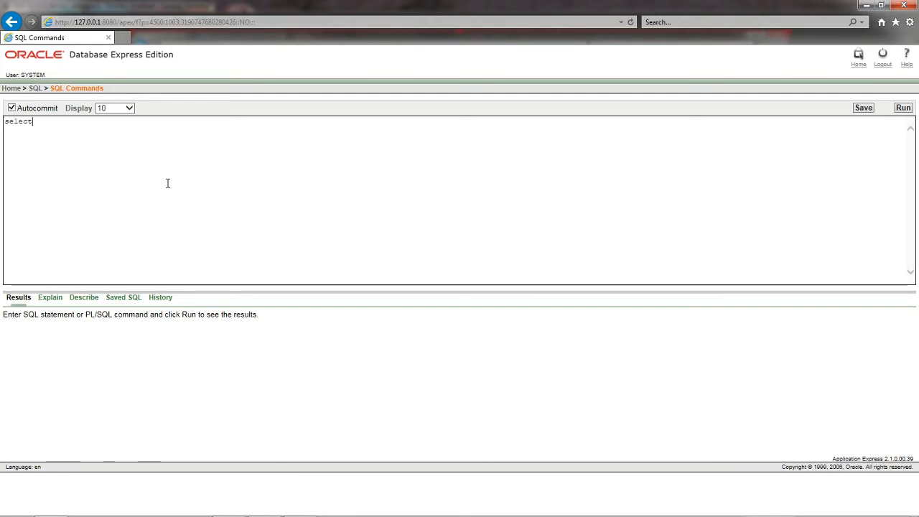
pyautogui.hotkey('ctrl', '+')
pyautogui.hotkey('ctrl', '+')
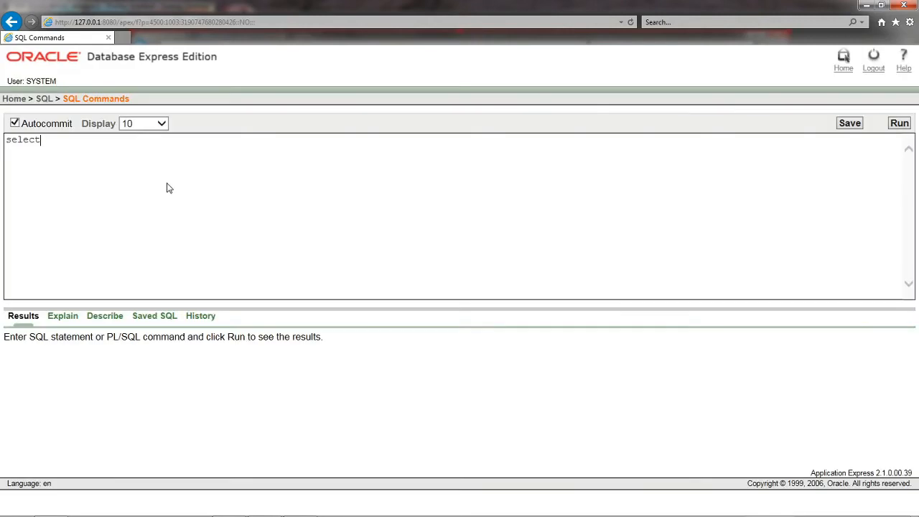
pyautogui.hotkey('ctrl', '+')
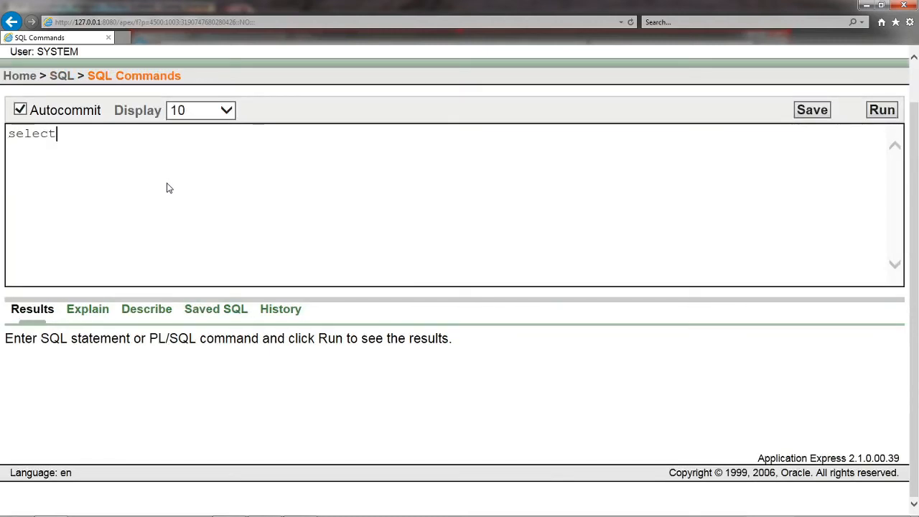
pyautogui.write('* from tab;')
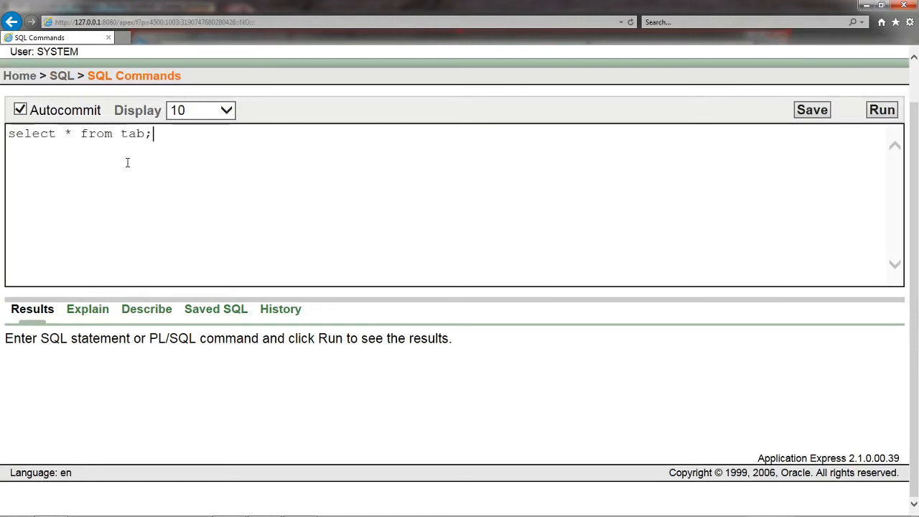
pyautogui.click(884, 111)
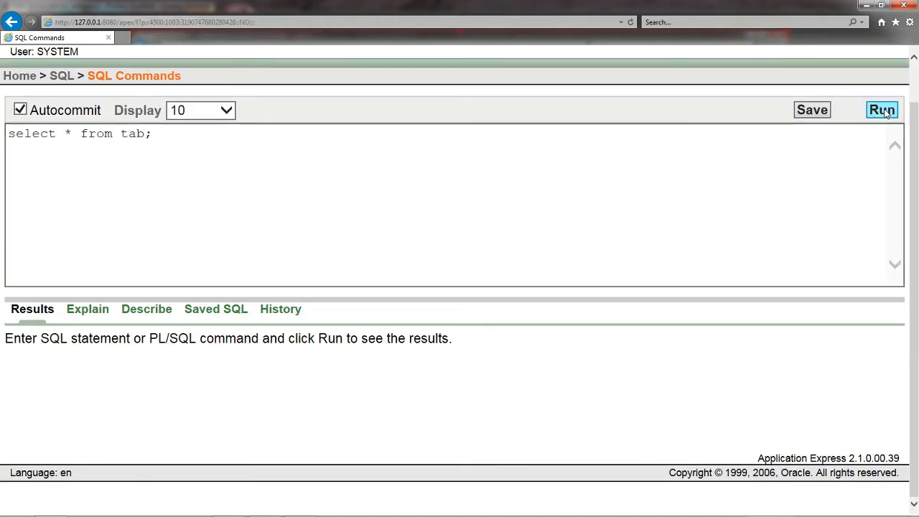
# Step: Review the query's result rows and its Explain, Describe and History views
pyautogui.moveTo(914, 229); pyautogui.dragTo(908, 298)
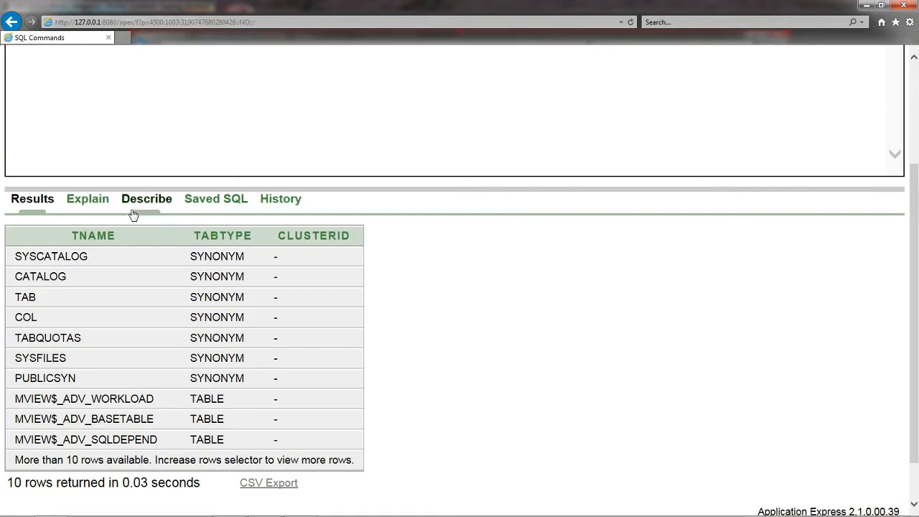
pyautogui.click(104, 206)
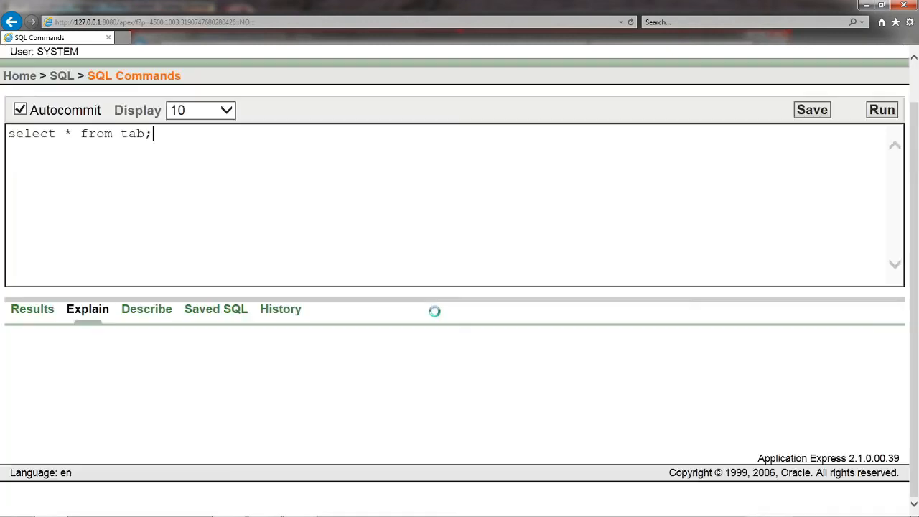
pyautogui.click(146, 316)
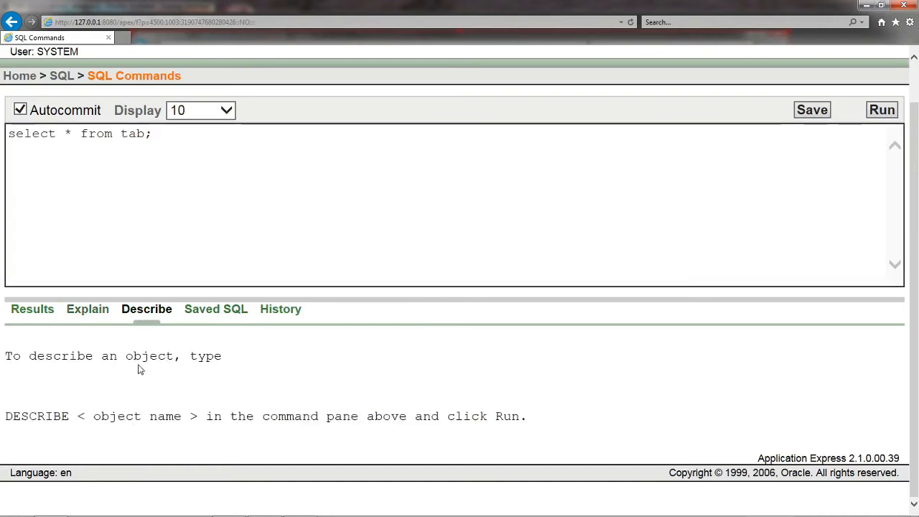
pyautogui.click(285, 317)
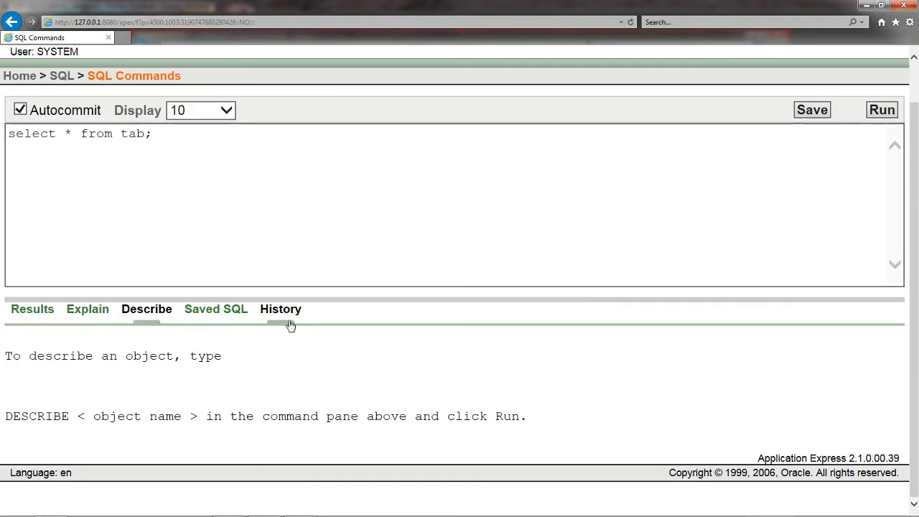
pyautogui.scroll(-1, 323, 349)
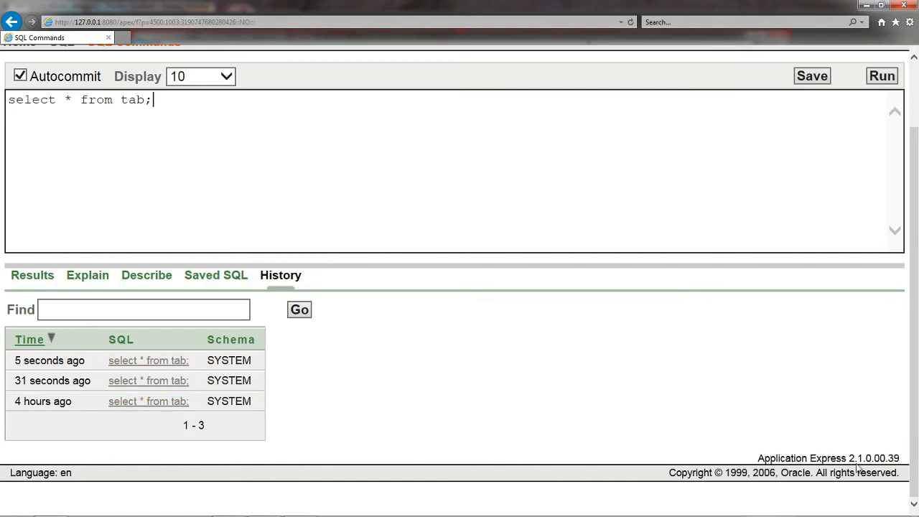
pyautogui.scroll(2, 789, 437)
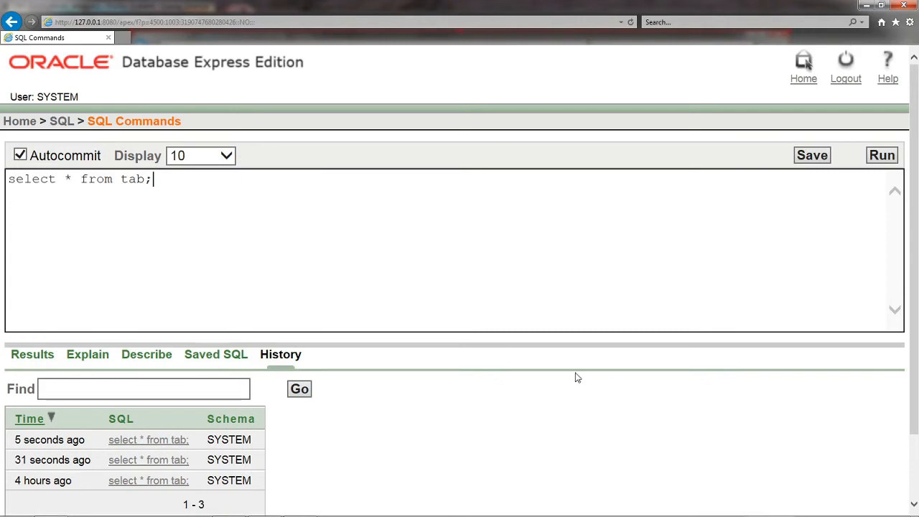
# Step: Return to the home page and open the list of internal users from the Usage Monitor
pyautogui.click(7, 122)
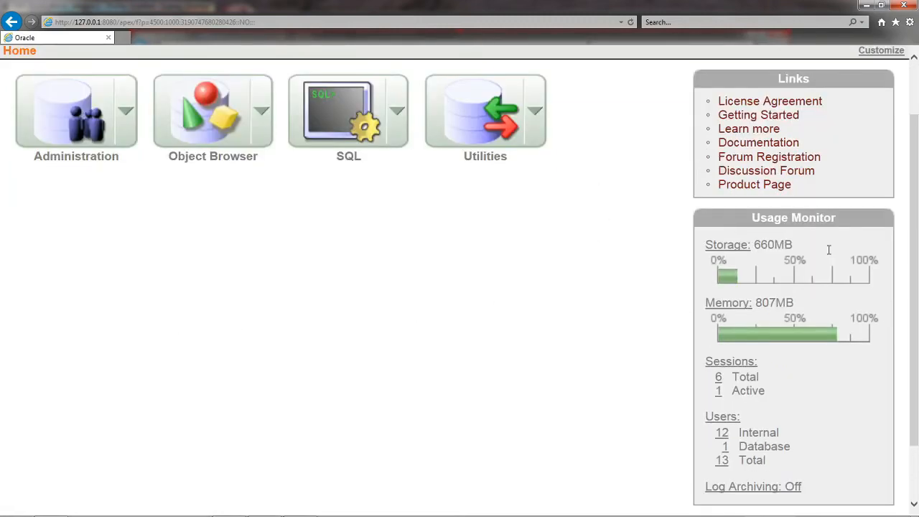
pyautogui.scroll(-3, 583, 231)
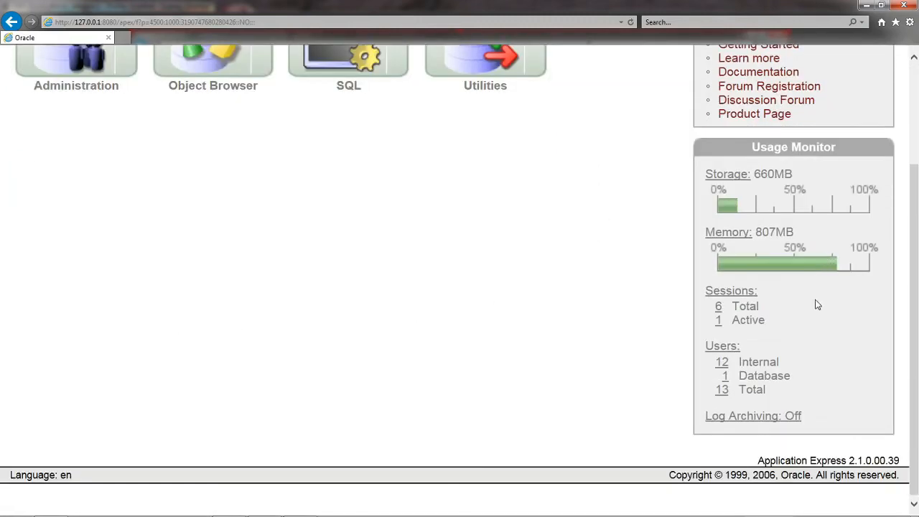
pyautogui.click(723, 364)
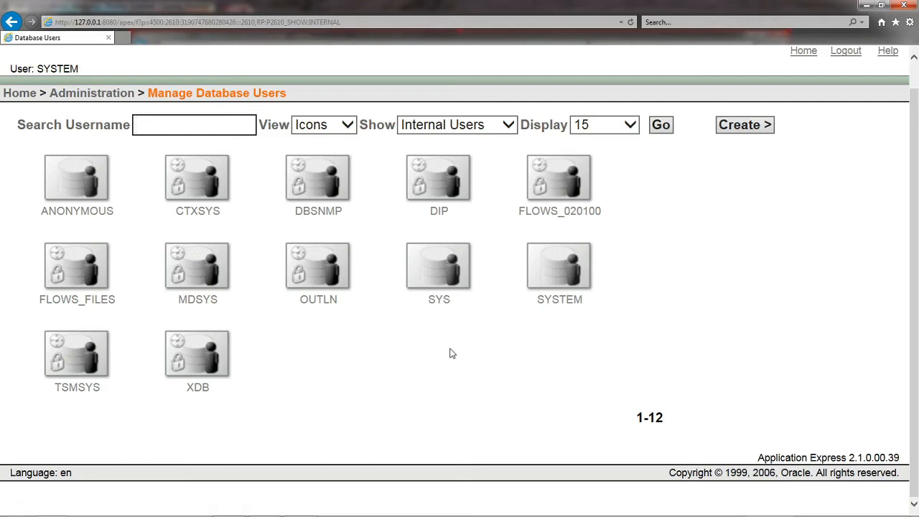
# Step: Filter the Manage Database Users list to show only Database Users
pyautogui.click(508, 126)
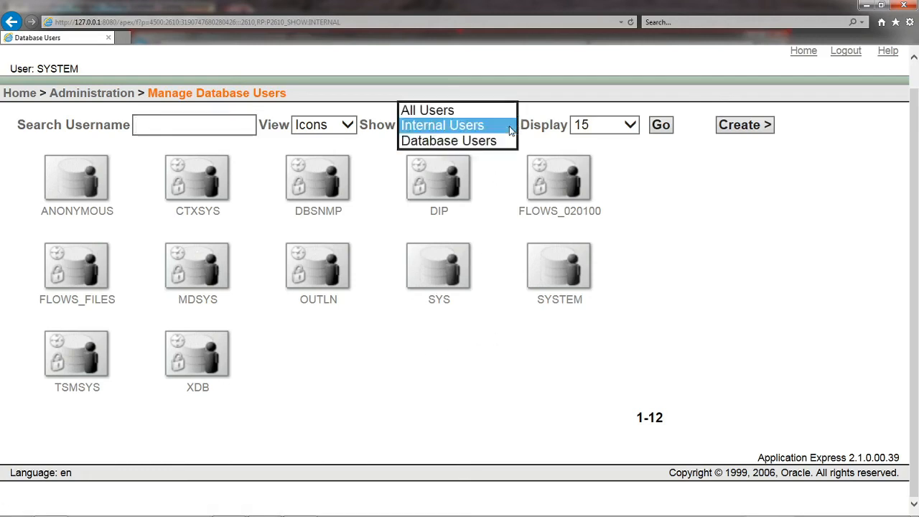
pyautogui.click(470, 141)
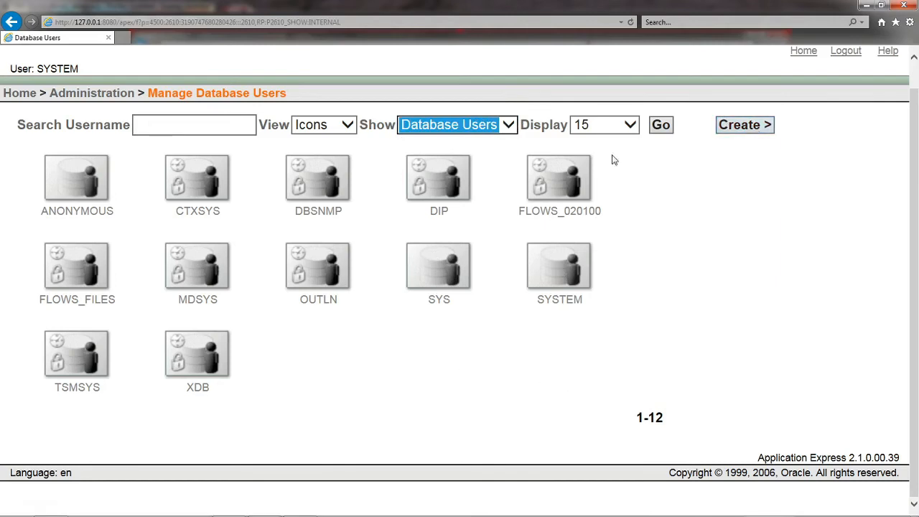
pyautogui.click(656, 132)
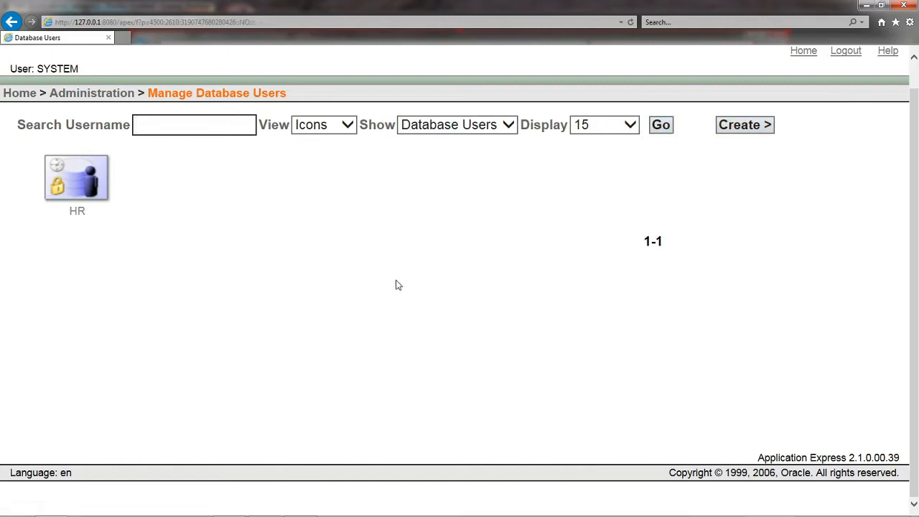
# Step: Filter the Manage Database Users list to show only Internal Users
pyautogui.click(507, 124)
pyautogui.click(437, 109)
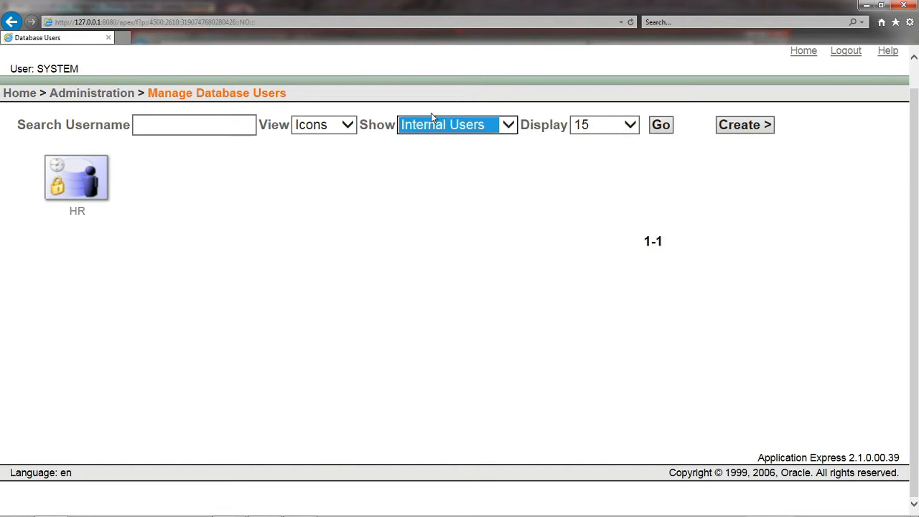
pyautogui.click(661, 124)
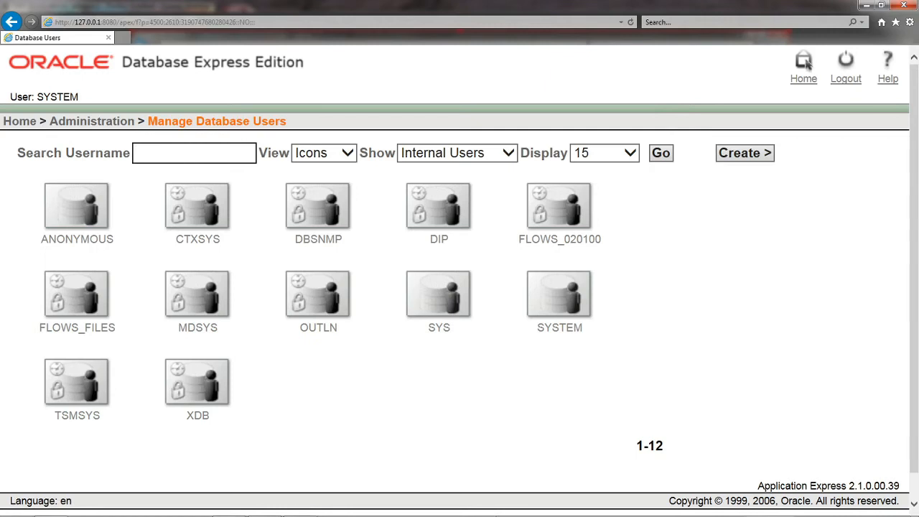
# Step: Open the SYSTEM user's details and review its account settings, roles, directly granted system privileges and the Database Users note
pyautogui.click(571, 307)
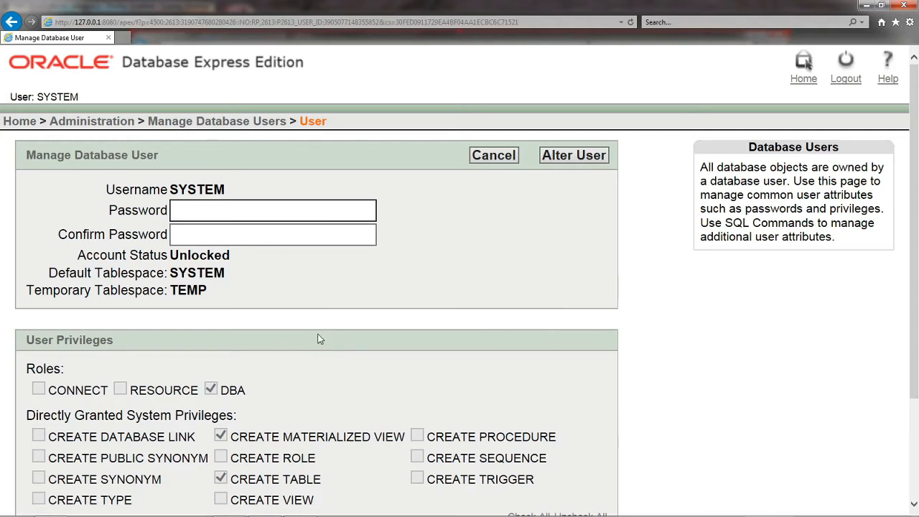
pyautogui.scroll(-1, 253, 293)
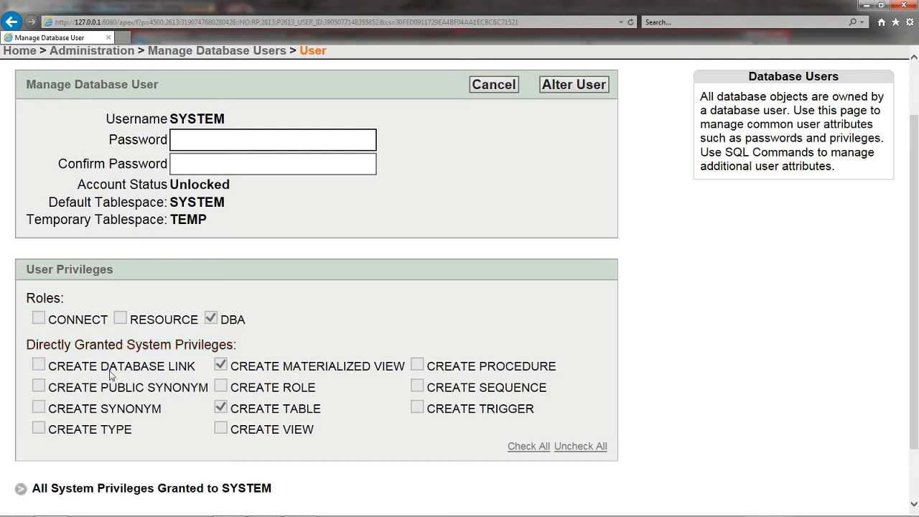
pyautogui.scroll(-2, 110, 374)
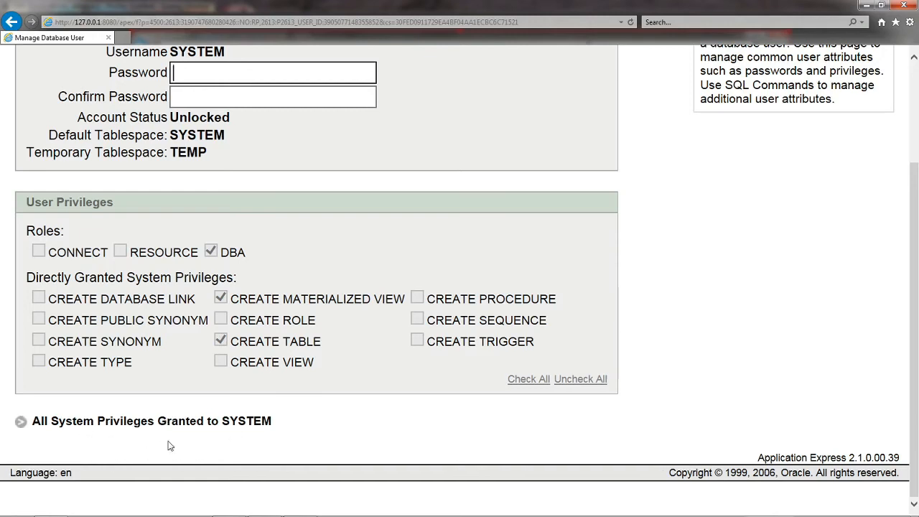
pyautogui.scroll(2, 739, 328)
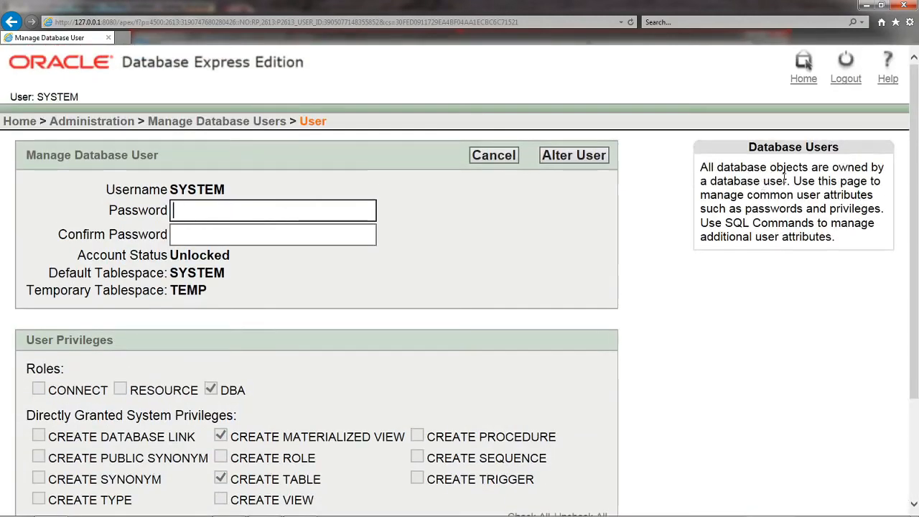
pyautogui.moveTo(696, 170); pyautogui.dragTo(837, 233)
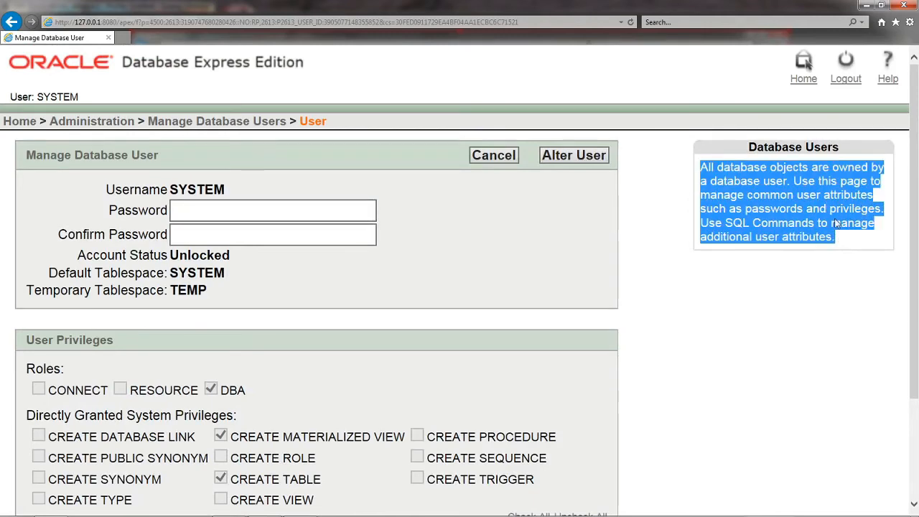
pyautogui.click(775, 247)
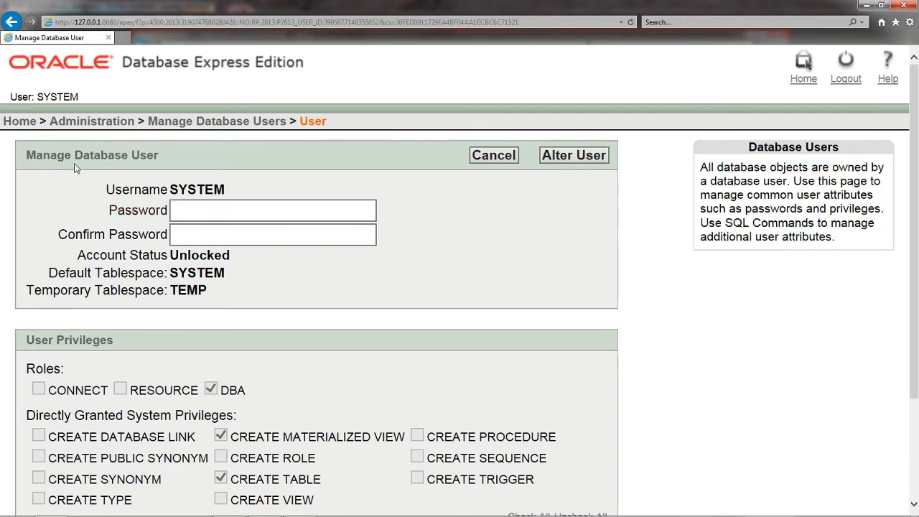
# Step: Return to the Administration page and open Storage Utilization to examine the allocated space figure
pyautogui.click(59, 126)
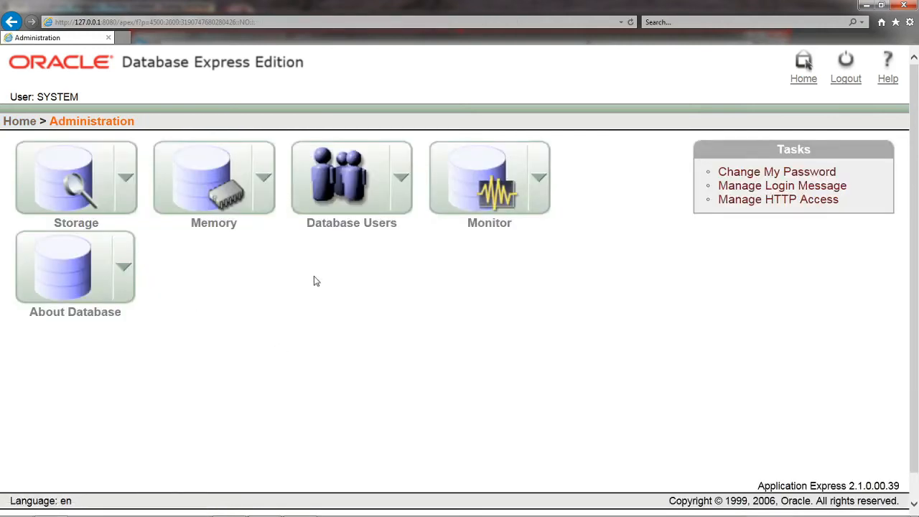
pyautogui.click(130, 185)
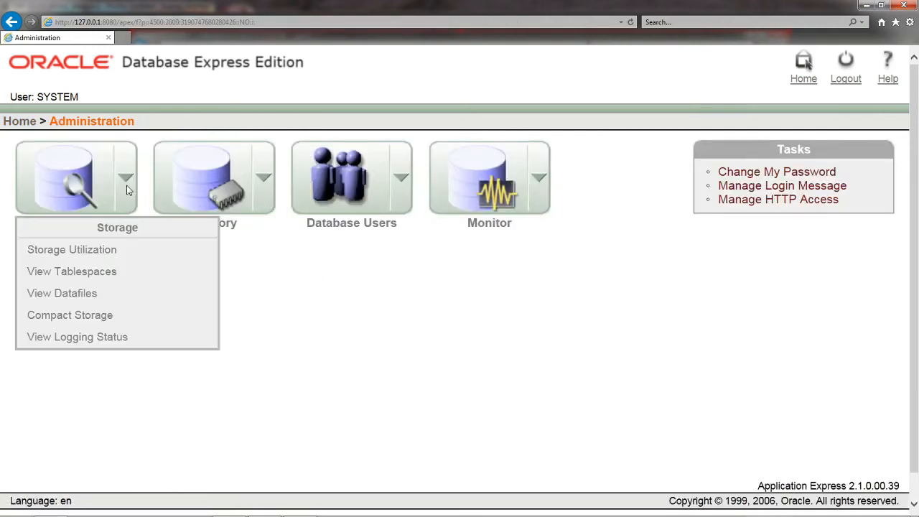
pyautogui.click(58, 255)
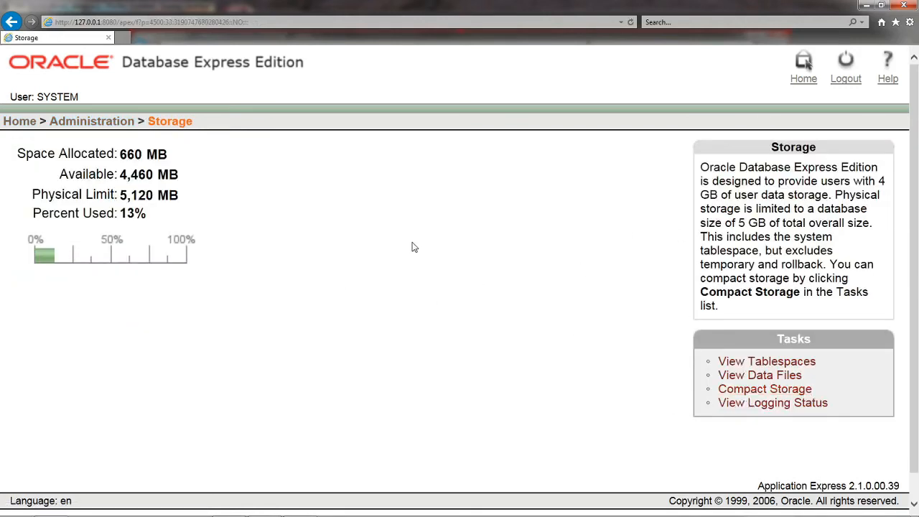
pyautogui.doubleClick(130, 154)
pyautogui.click(239, 216)
# Step: Go back to the Administration page and view the database's storage logging status
pyautogui.click(73, 124)
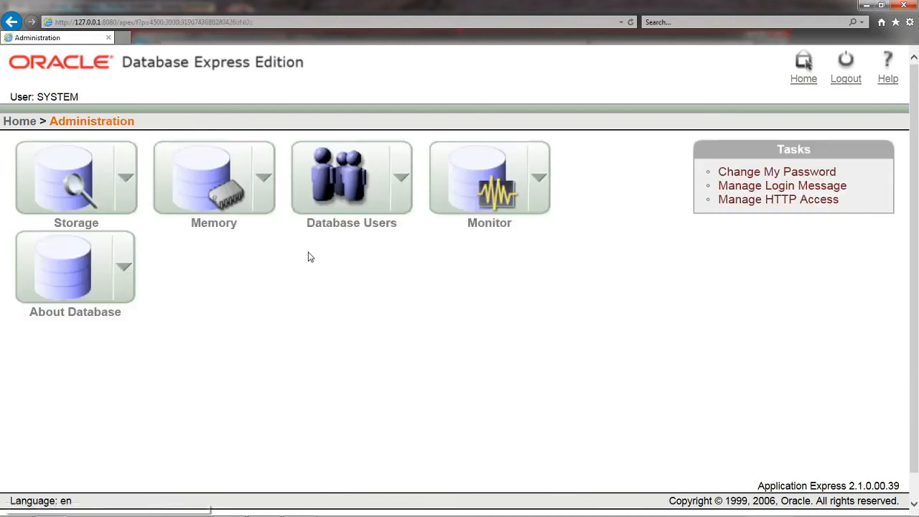
pyautogui.click(123, 178)
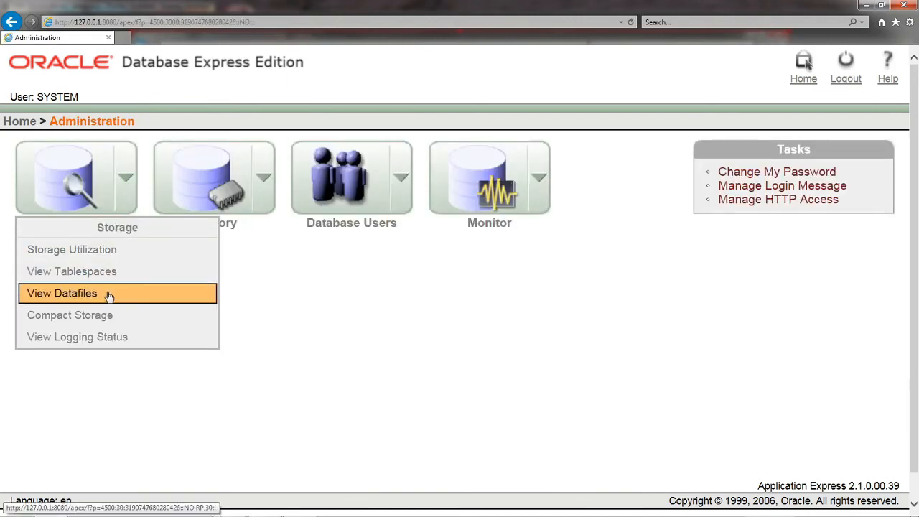
pyautogui.click(124, 337)
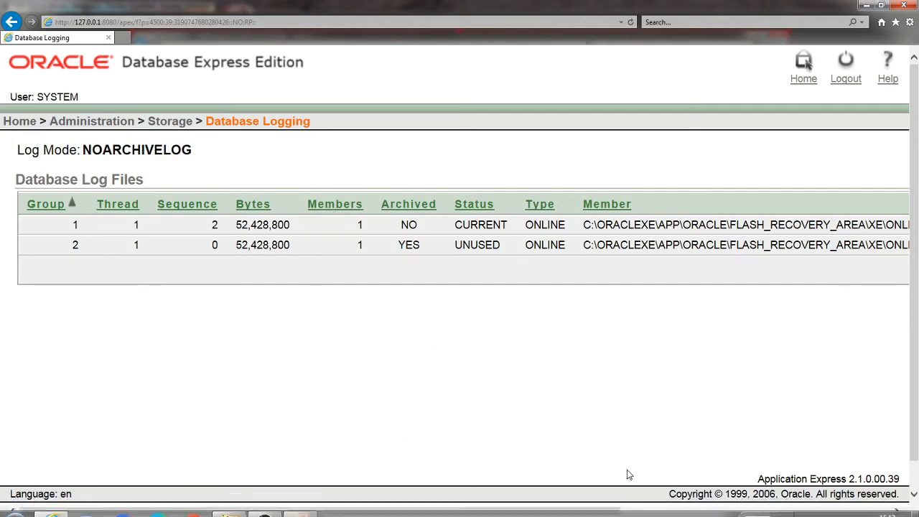
pyautogui.moveTo(614, 511); pyautogui.dragTo(507, 510)
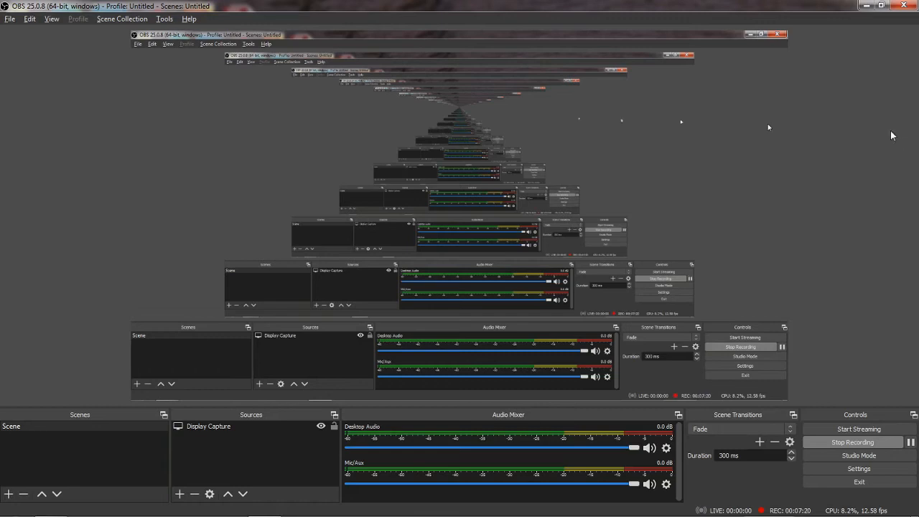
pyautogui.hotkey('alt', 'Tab')
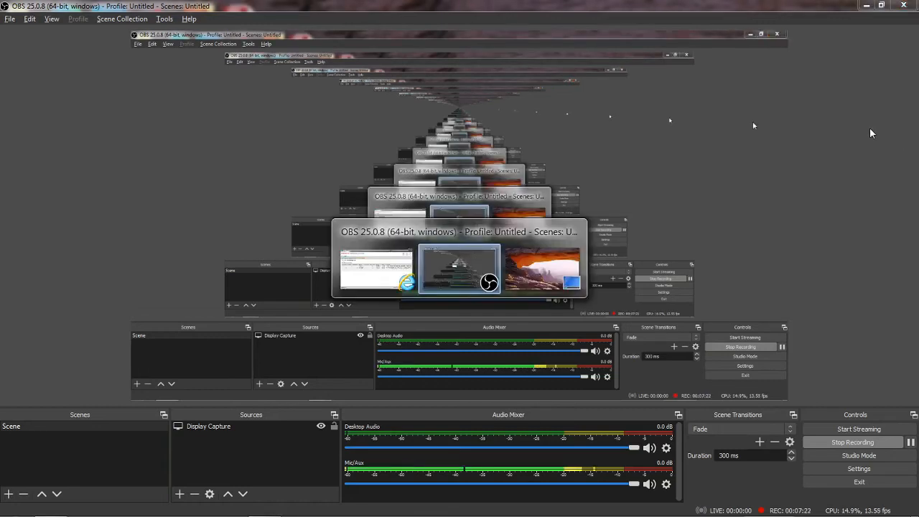
pyautogui.hotkey('alt', 'Tab')
pyautogui.hotkey('alt', 'Tab')
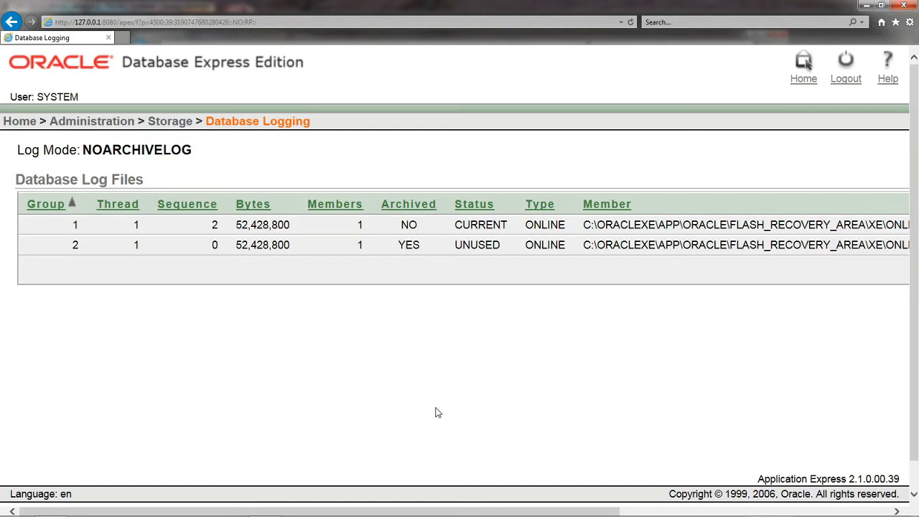
# Step: Open the Create Database User form from the Administration page and enter the new account's username
pyautogui.click(94, 121)
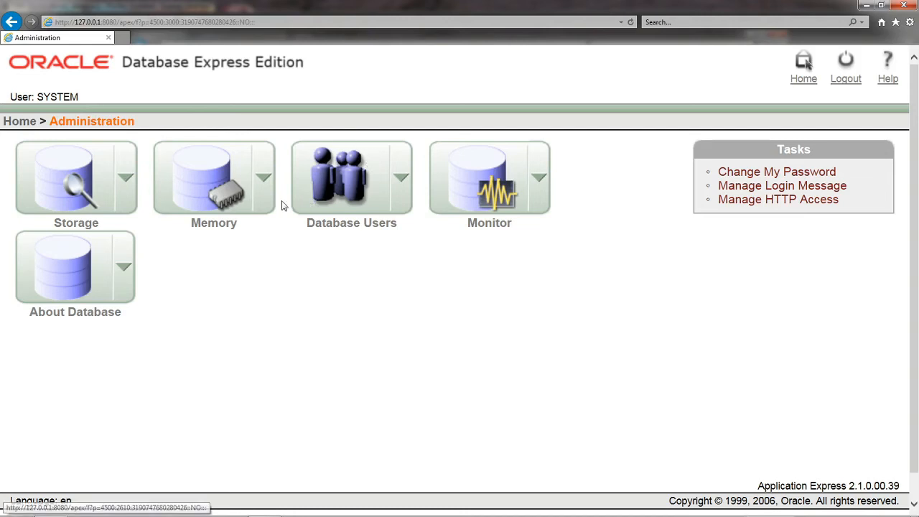
pyautogui.click(402, 181)
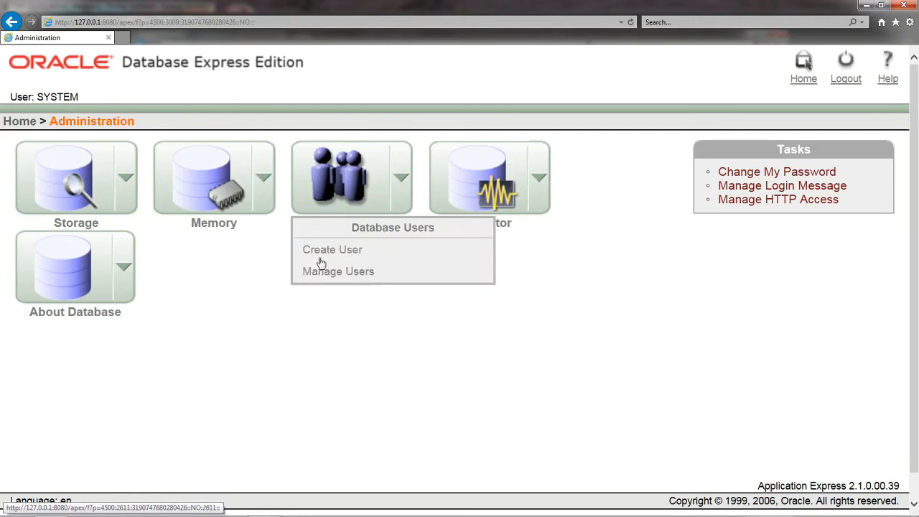
pyautogui.click(345, 250)
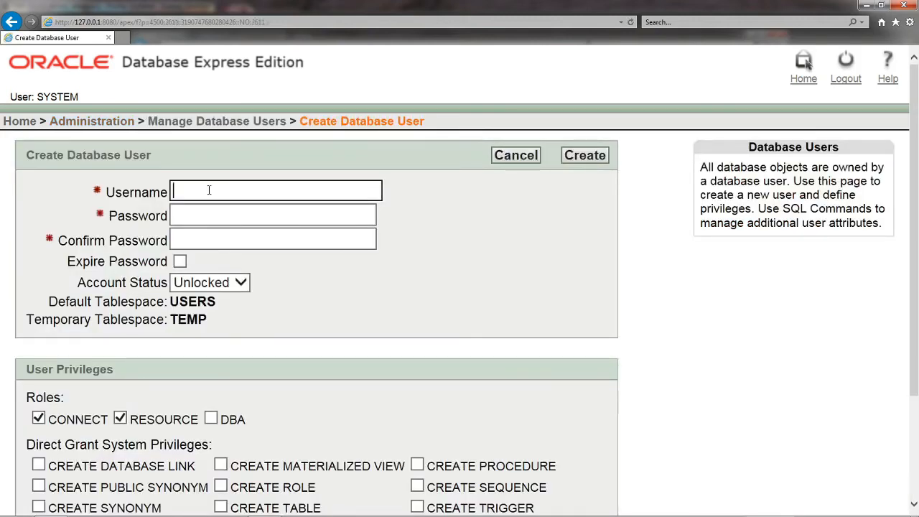
pyautogui.write('sum')
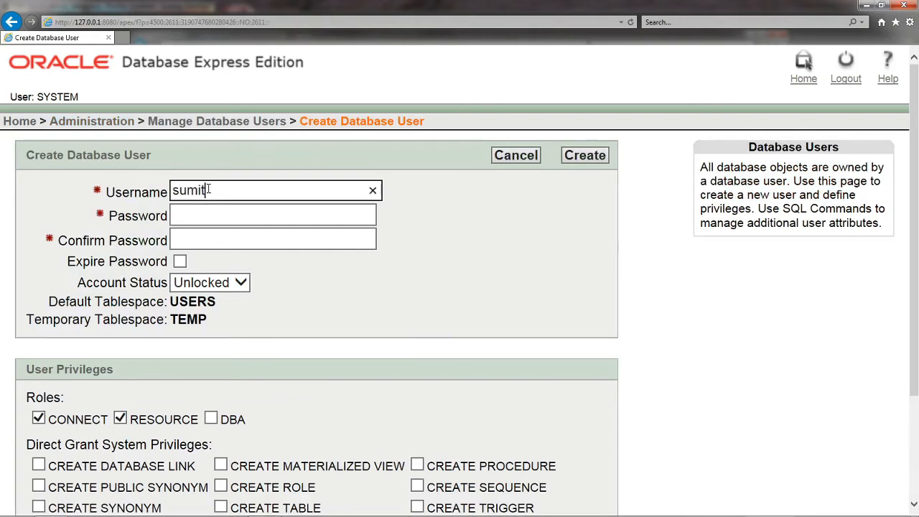
pyautogui.write('eet')
pyautogui.press('Tab')
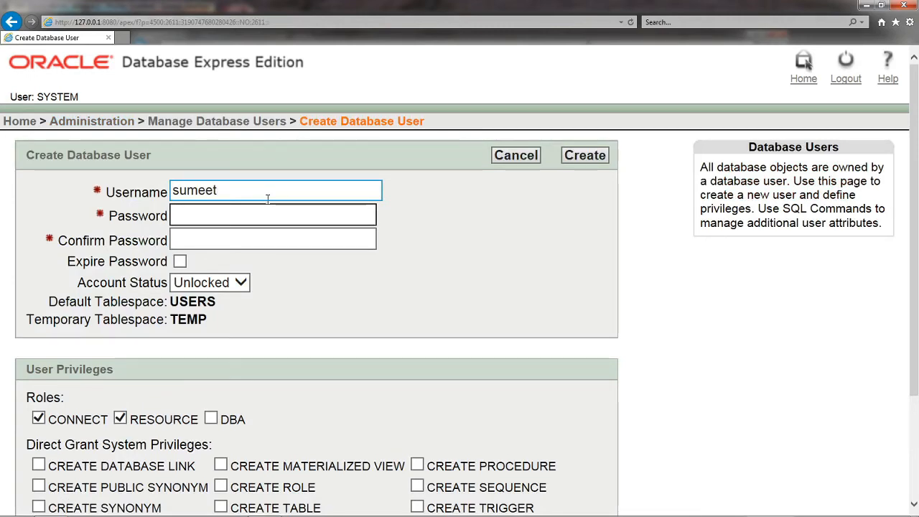
# Step: Enter the new account's password, reveal it to check it, and repeat it in the Confirm Password field
pyautogui.write('••••••')
pyautogui.click(366, 216)
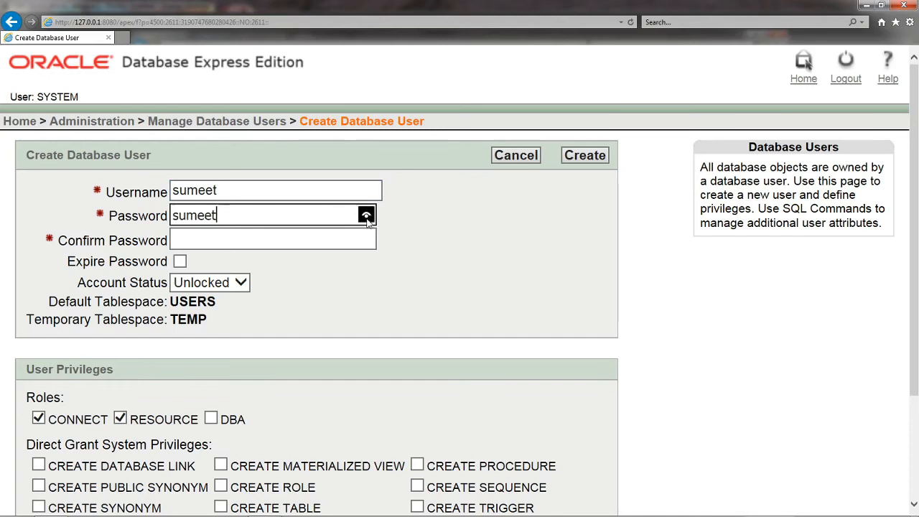
pyautogui.click(319, 236)
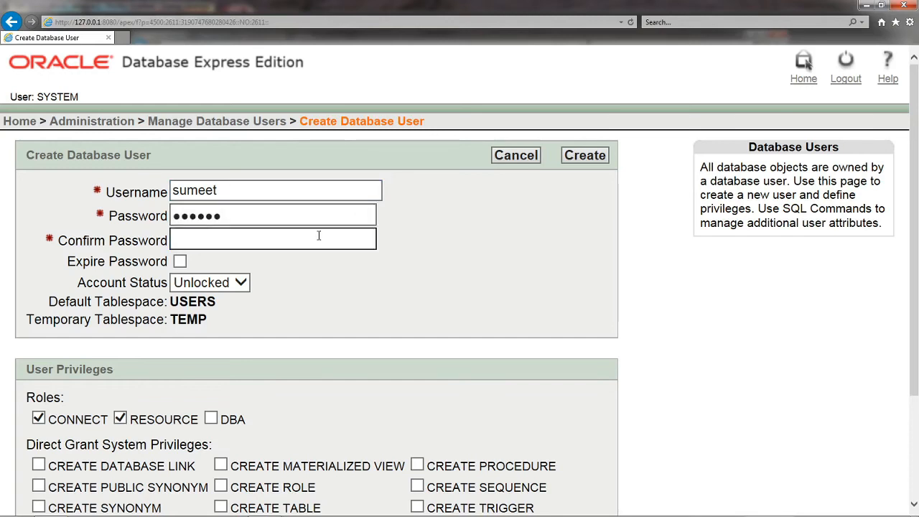
# Step: Examine the new user's Account Status options, roles and direct grant system privileges, keeping the account Unlocked
pyautogui.scroll(-3, 277, 292)
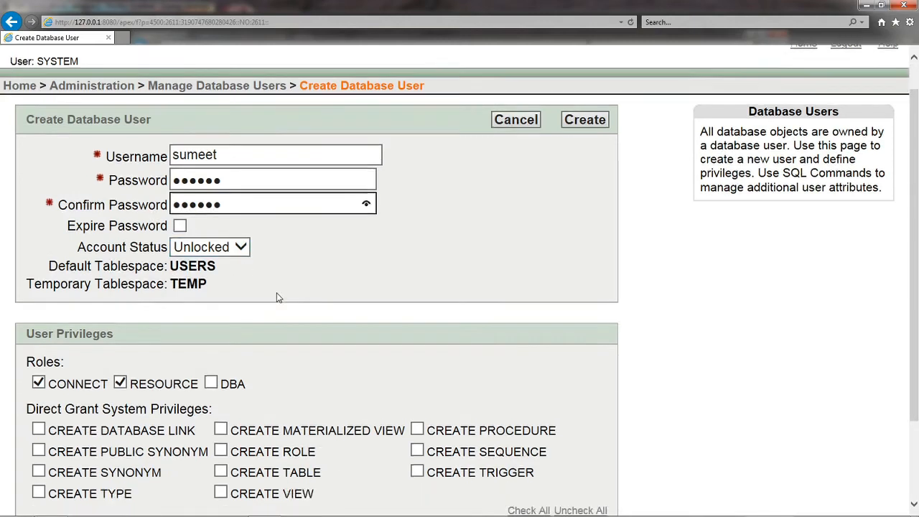
pyautogui.click(237, 147)
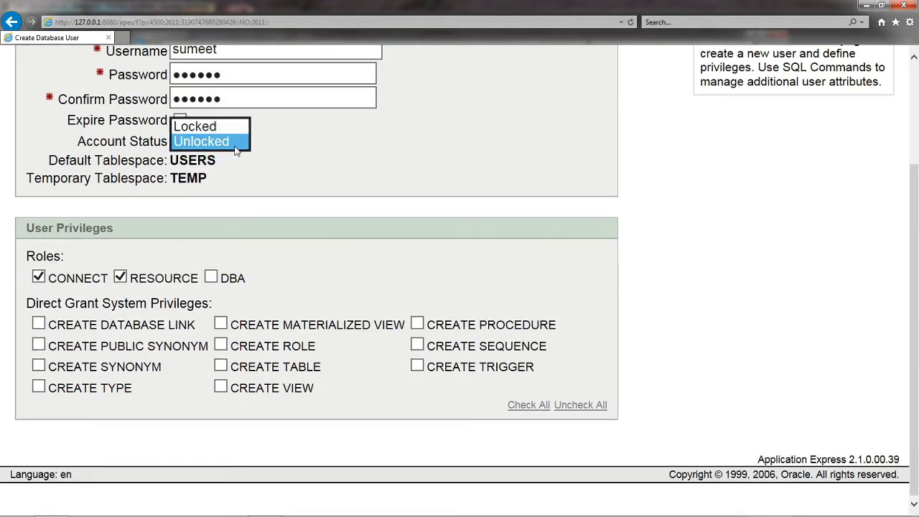
pyautogui.click(297, 171)
pyautogui.scroll(2, 295, 167)
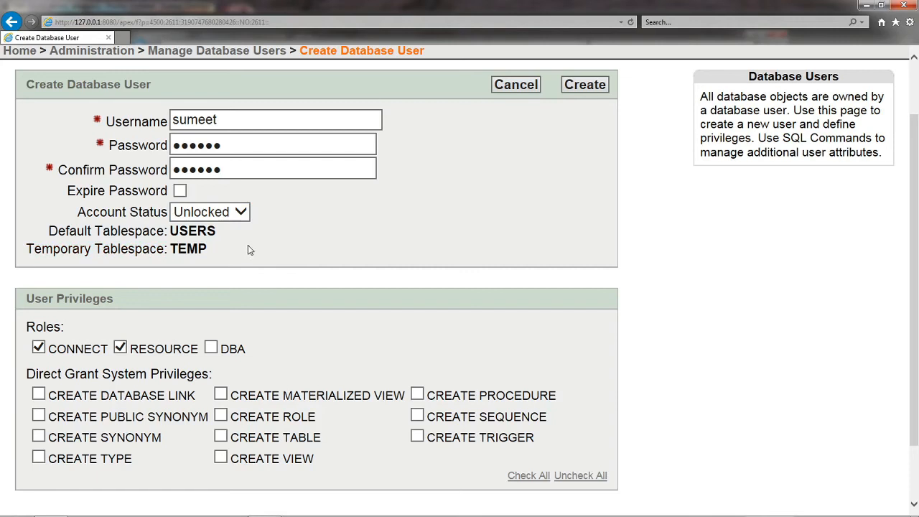
pyautogui.scroll(-2, 204, 310)
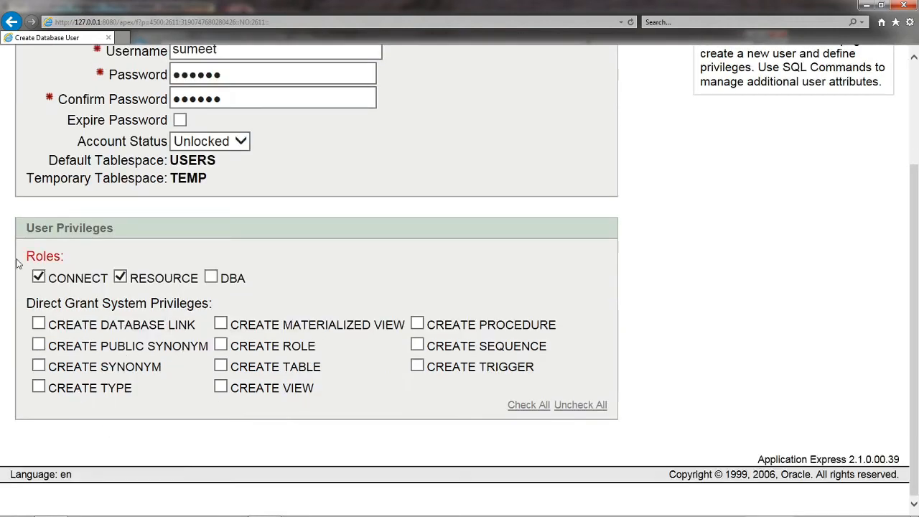
pyautogui.scroll(4, 86, 249)
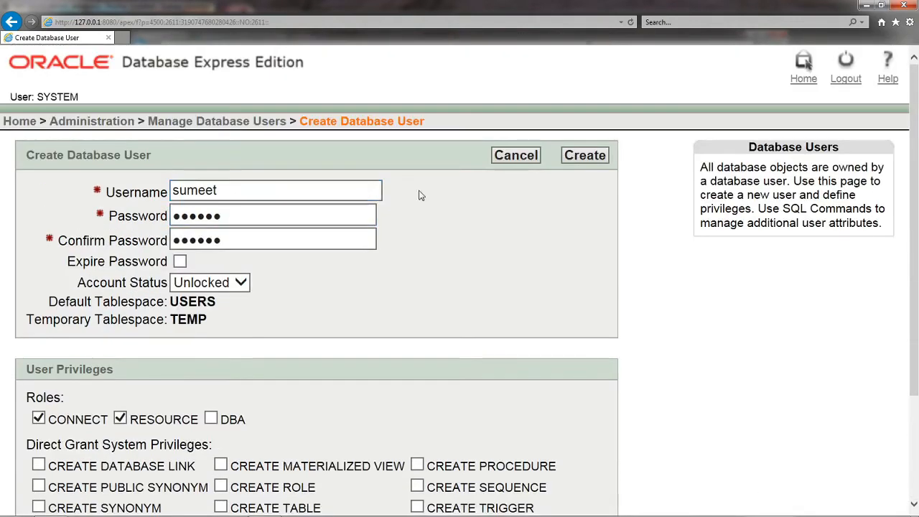
pyautogui.scroll(-2, 363, 231)
pyautogui.scroll(-2, 362, 231)
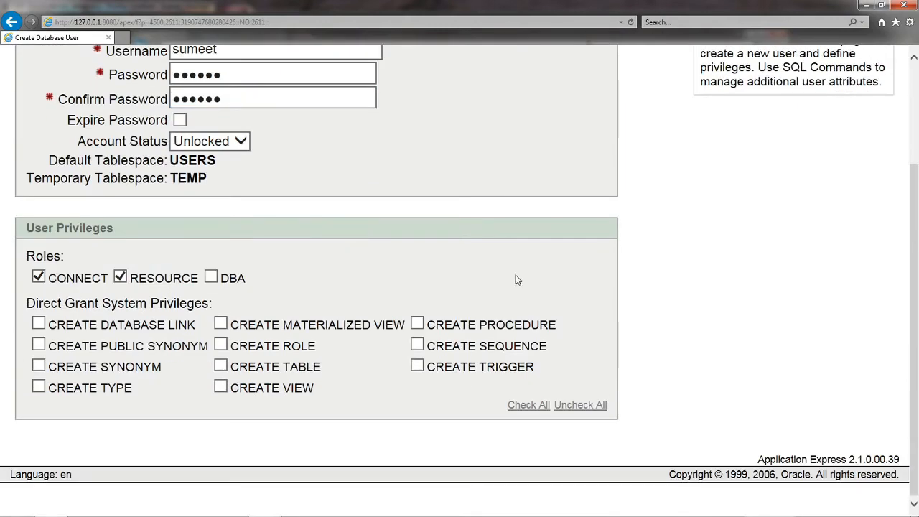
pyautogui.scroll(4, 514, 280)
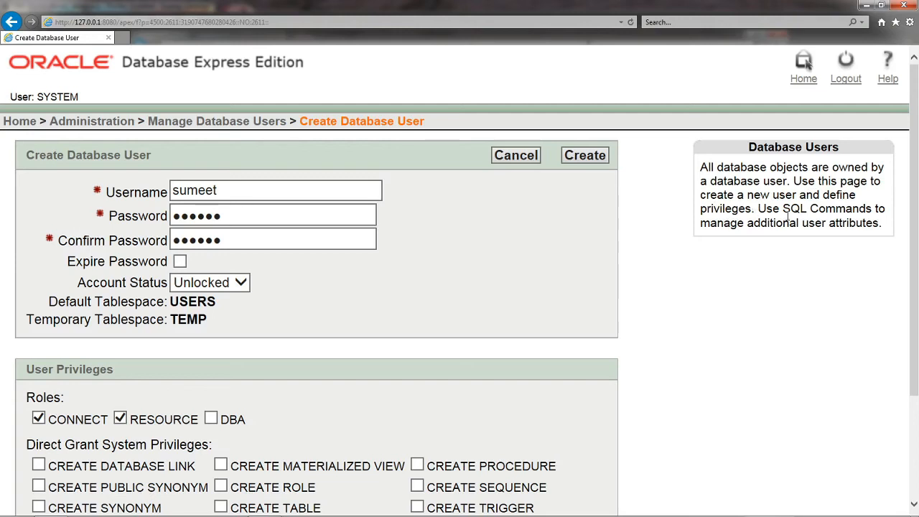
# Step: Read the Database Users note about managing additional attributes with SQL Commands, and review the User Privileges section again
pyautogui.doubleClick(825, 208)
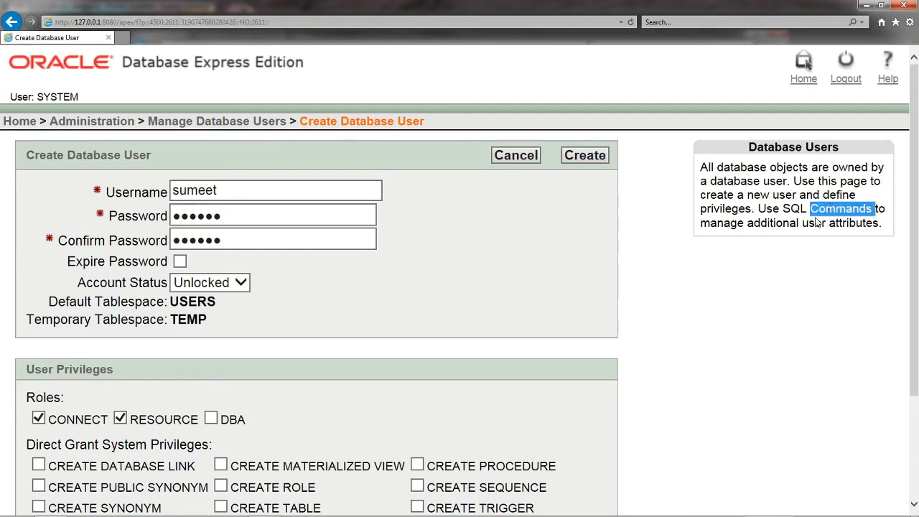
pyautogui.doubleClick(763, 222)
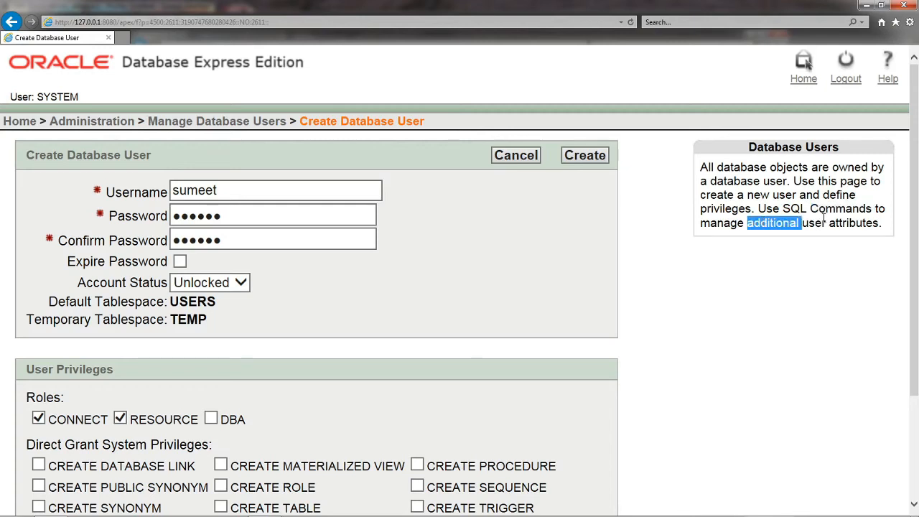
pyautogui.doubleClick(816, 222)
pyautogui.click(874, 221)
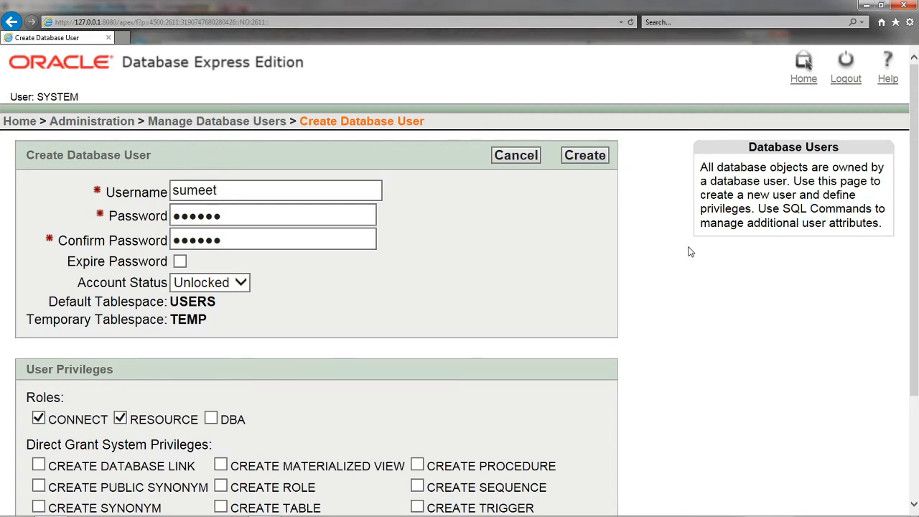
pyautogui.scroll(-3, 642, 263)
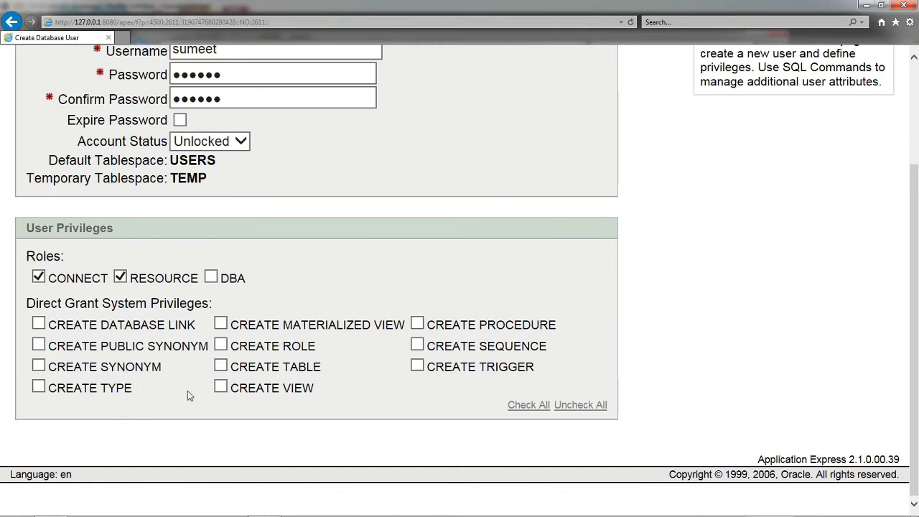
pyautogui.click(221, 366)
pyautogui.click(417, 323)
pyautogui.click(420, 349)
pyautogui.click(222, 389)
pyautogui.click(538, 406)
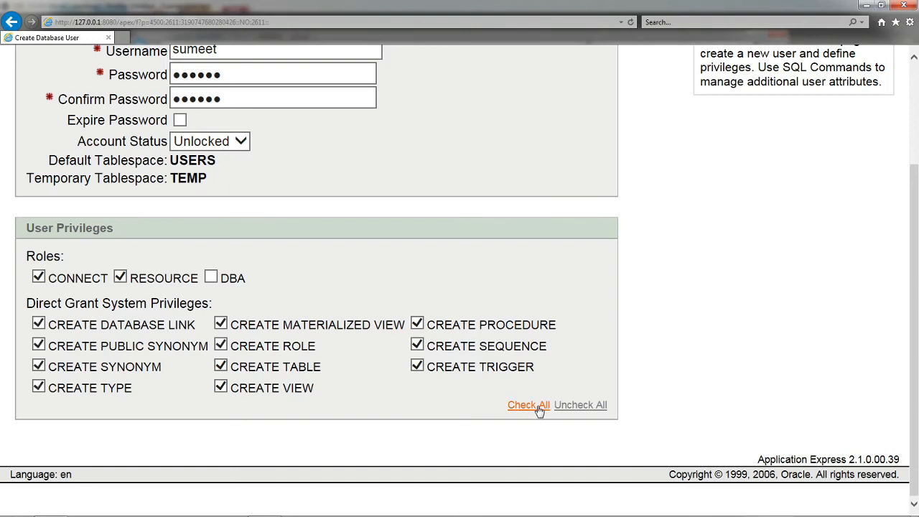
pyautogui.click(579, 407)
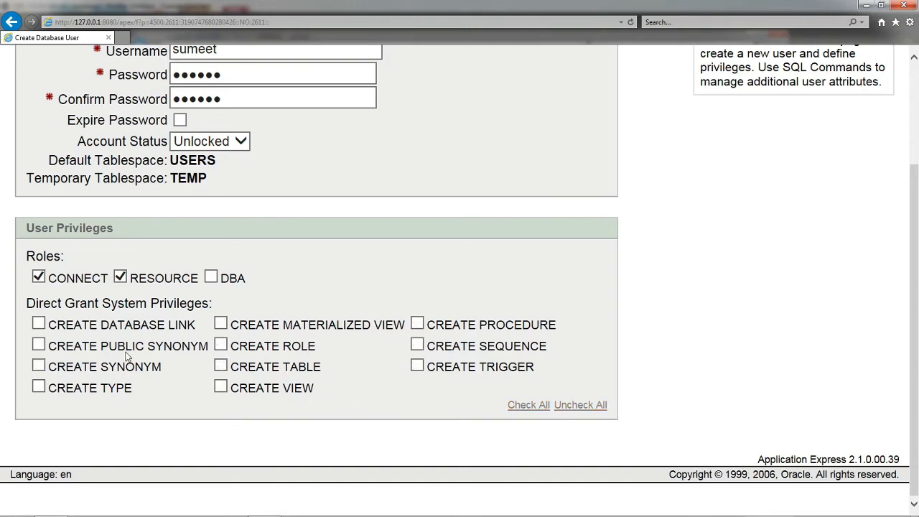
# Step: Grant CREATE DATABASE LINK, TABLE, PROCEDURE, SEQUENCE, TRIGGER and VIEW directly to the new user, and create the account
pyautogui.click(39, 326)
pyautogui.click(222, 368)
pyautogui.click(418, 324)
pyautogui.click(418, 346)
pyautogui.click(417, 367)
pyautogui.click(221, 388)
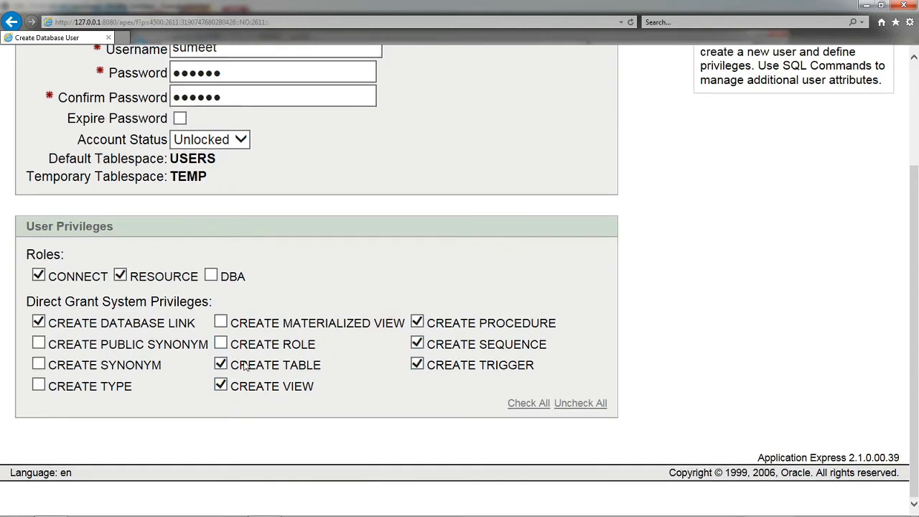
pyautogui.scroll(3, 588, 406)
pyautogui.click(581, 157)
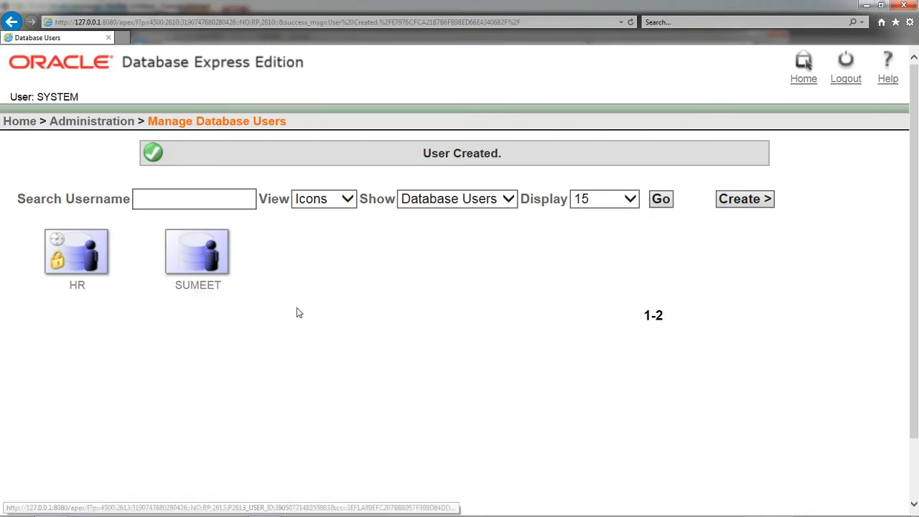
# Step: Open the newly created user's account and review its status, roles and directly granted system privileges
pyautogui.click(197, 250)
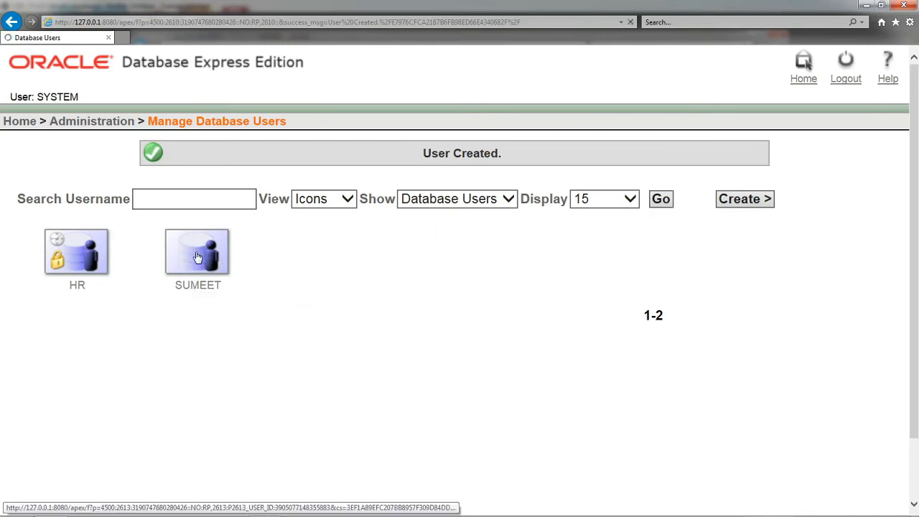
pyautogui.scroll(-2, 289, 266)
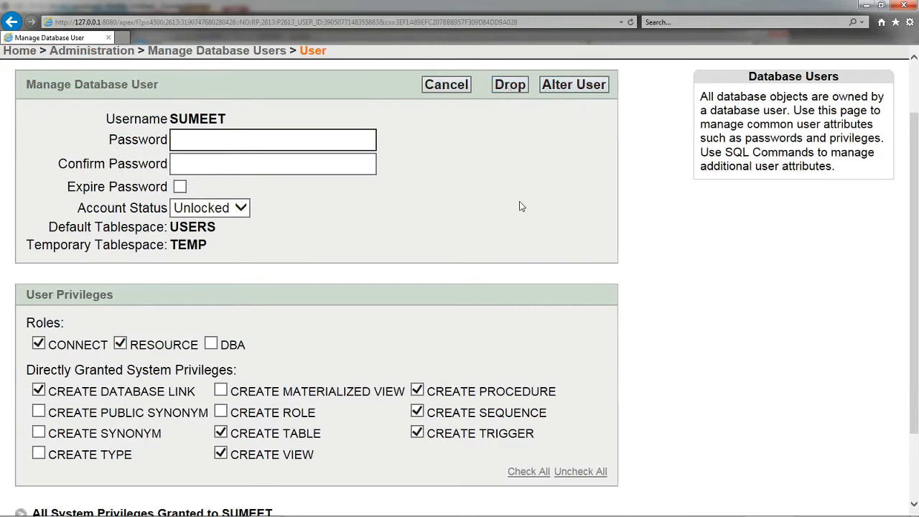
pyautogui.scroll(-3, 521, 206)
pyautogui.scroll(5, 365, 228)
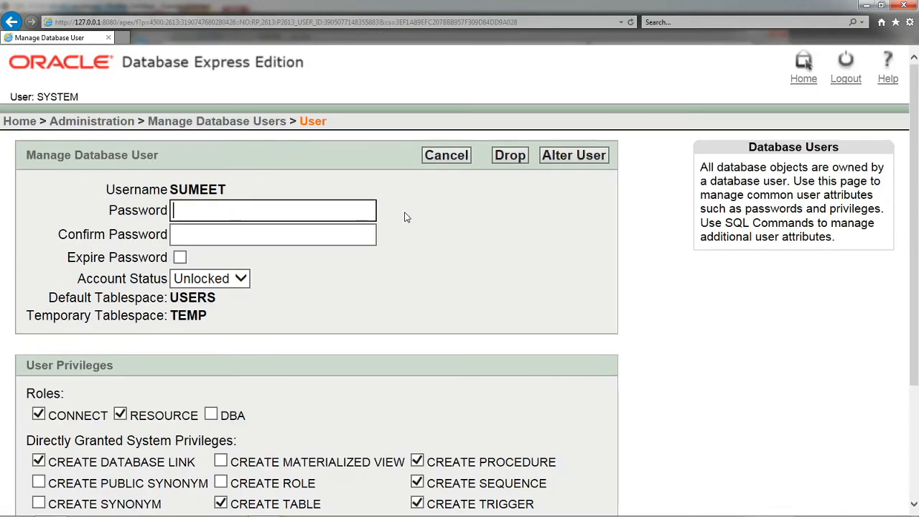
# Step: Log out of the SYSTEM account and log in with the new account's username and password
pyautogui.click(849, 75)
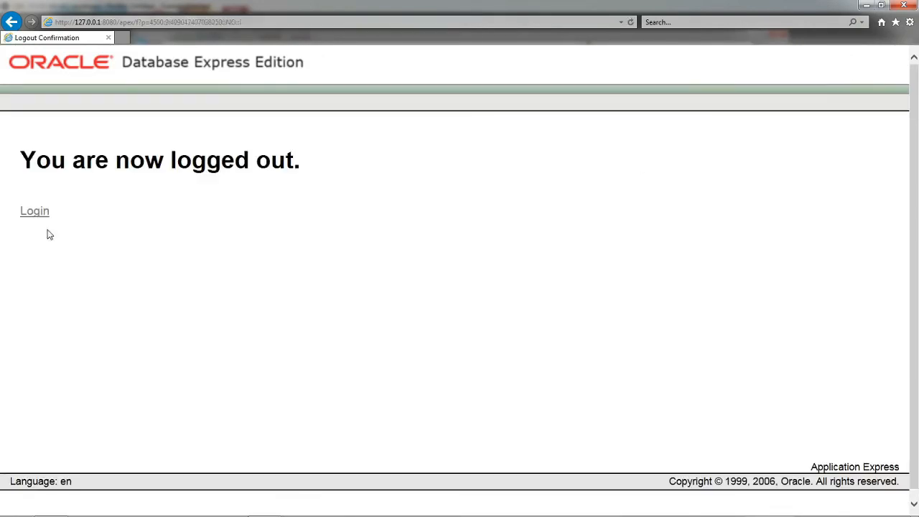
pyautogui.click(38, 217)
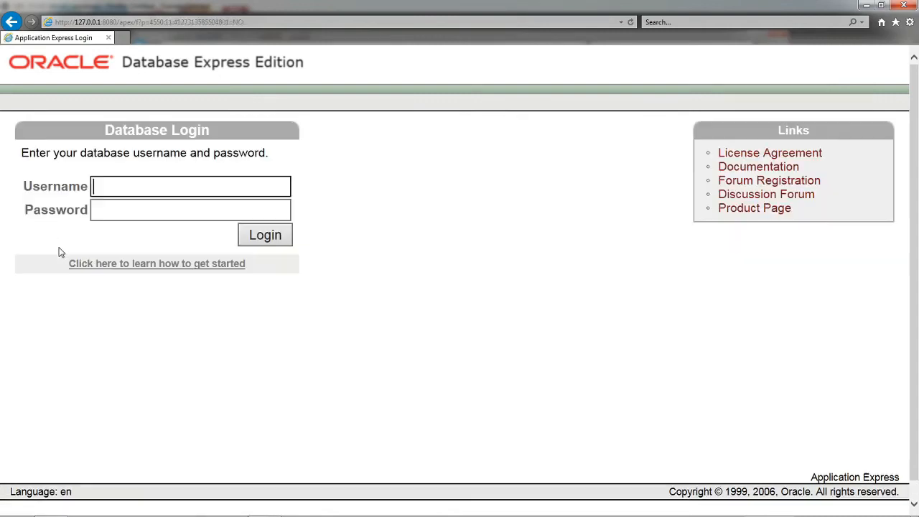
pyautogui.write('sumeet')
pyautogui.press('Tab')
pyautogui.write('******')
pyautogui.click(272, 235)
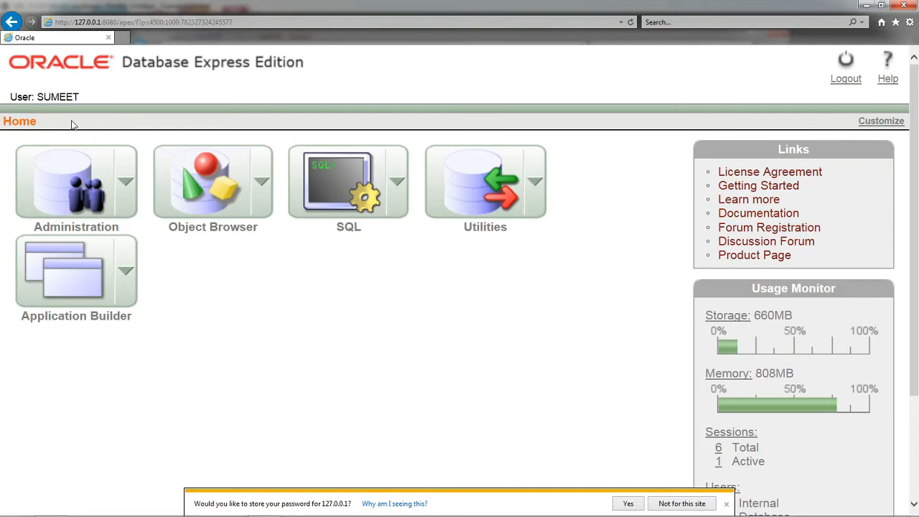
# Step: Open the ZoomIt options from the desktop, accept the existing settings, and return to the Oracle home page in the browser
pyautogui.press('super+d')
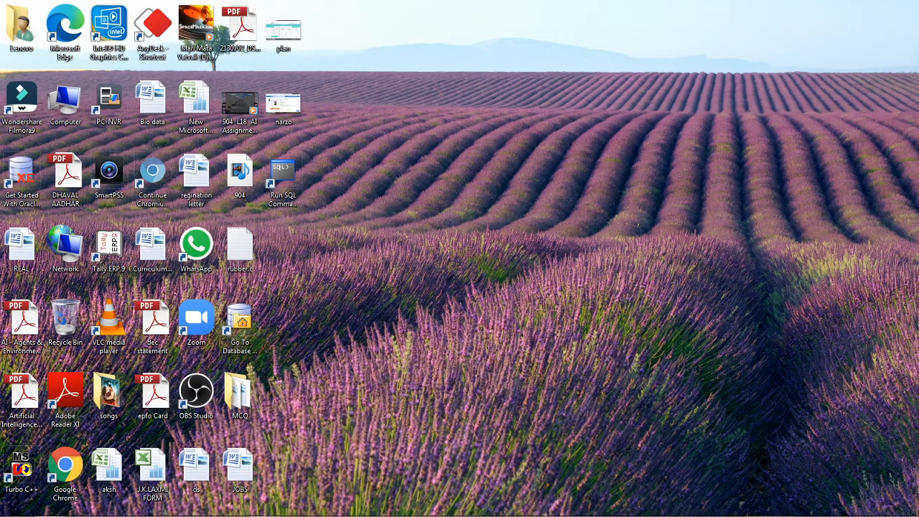
pyautogui.moveTo(888, 516)
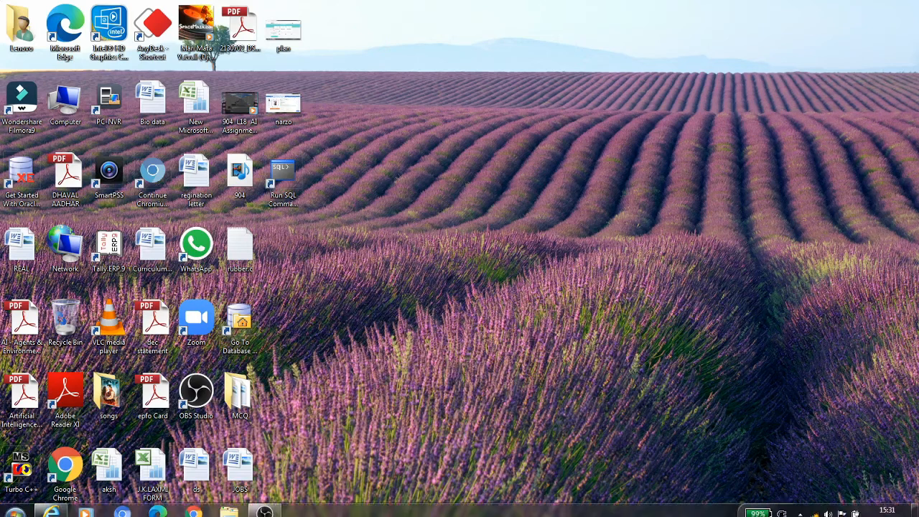
pyautogui.click(800, 507)
pyautogui.rightClick(781, 447)
pyautogui.click(813, 376)
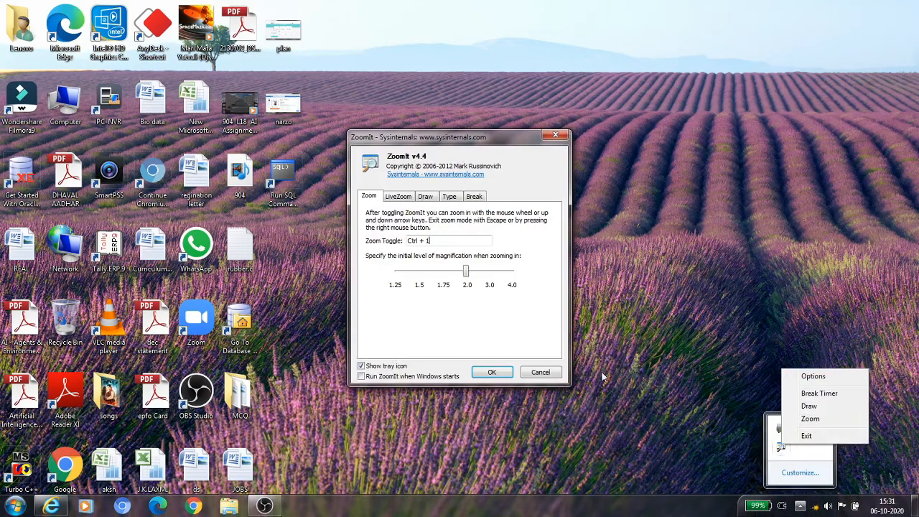
pyautogui.click(486, 371)
pyautogui.moveTo(266, 515)
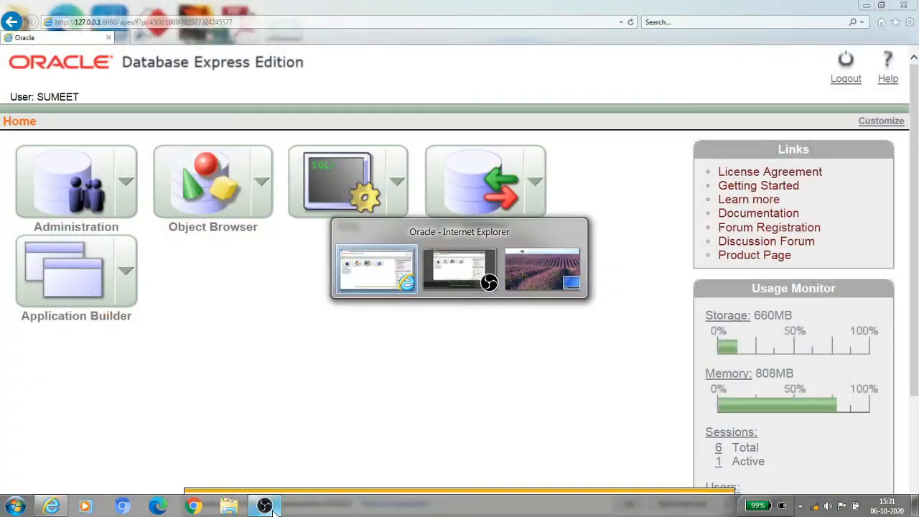
pyautogui.click(374, 269)
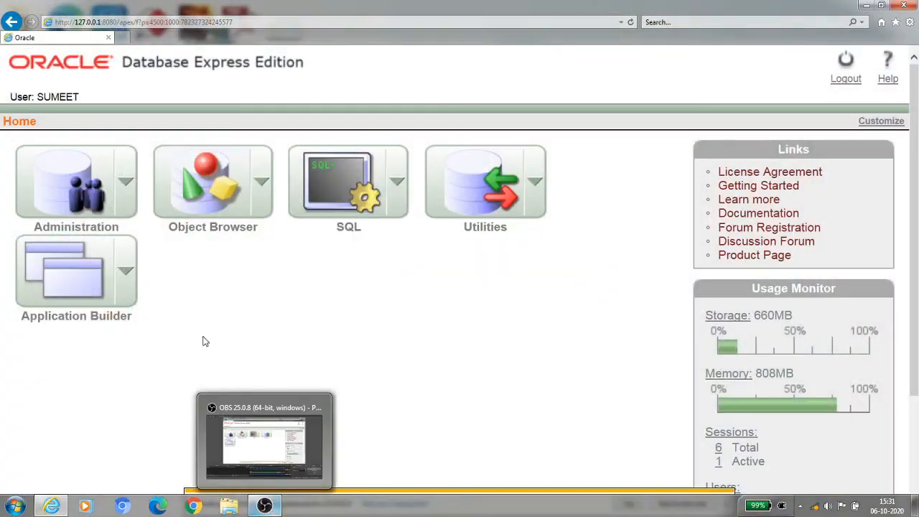
# Step: Circle the logged-in user label with a red ZoomIt annotation and clear the drawing
pyautogui.hotkey('ctrl', '2')
pyautogui.moveTo(85, 119); pyautogui.dragTo(1, 120)
pyautogui.moveTo(4, 80); pyautogui.dragTo(68, 77)
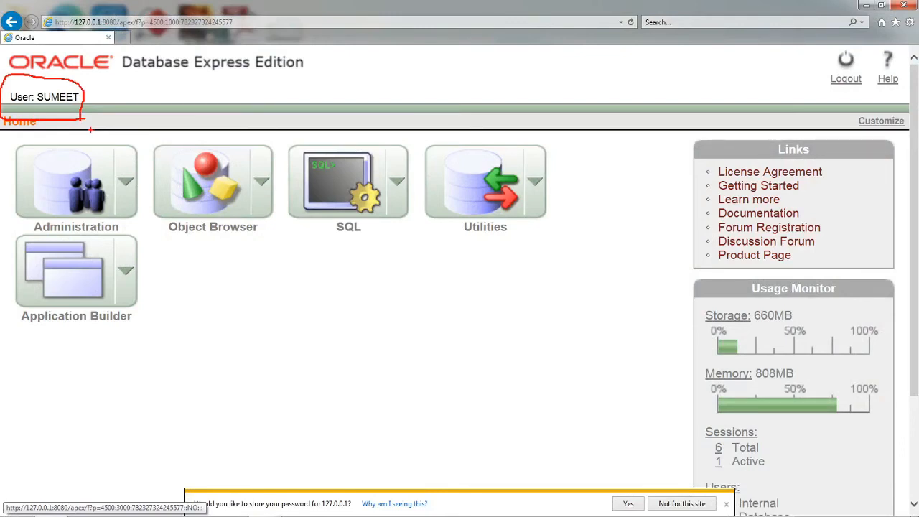
pyautogui.press('Escape')
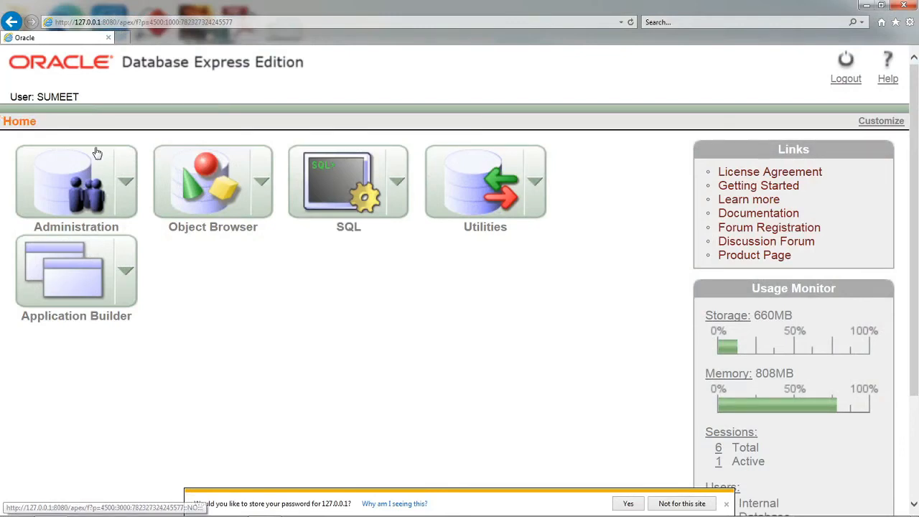
pyautogui.hotkey('alt', 'Tab')
pyautogui.hotkey('alt', 'Tab')
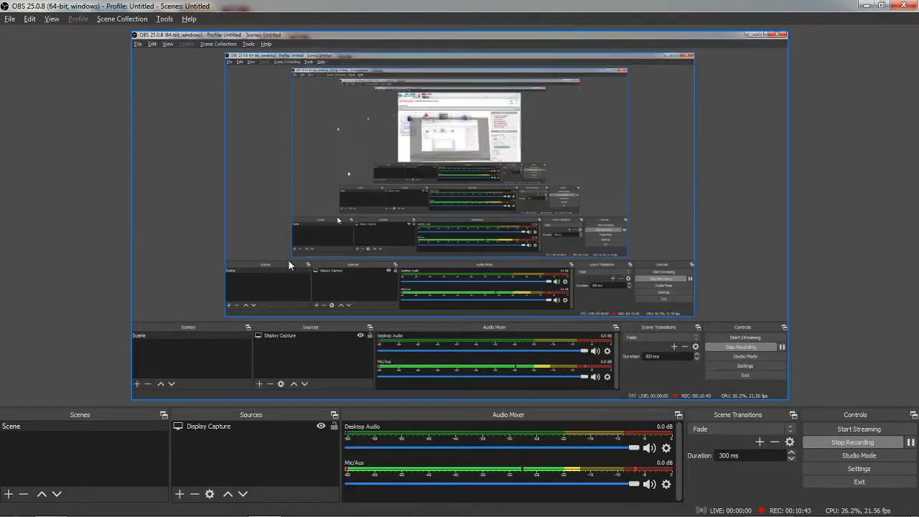
pyautogui.hotkey('alt', 'Tab')
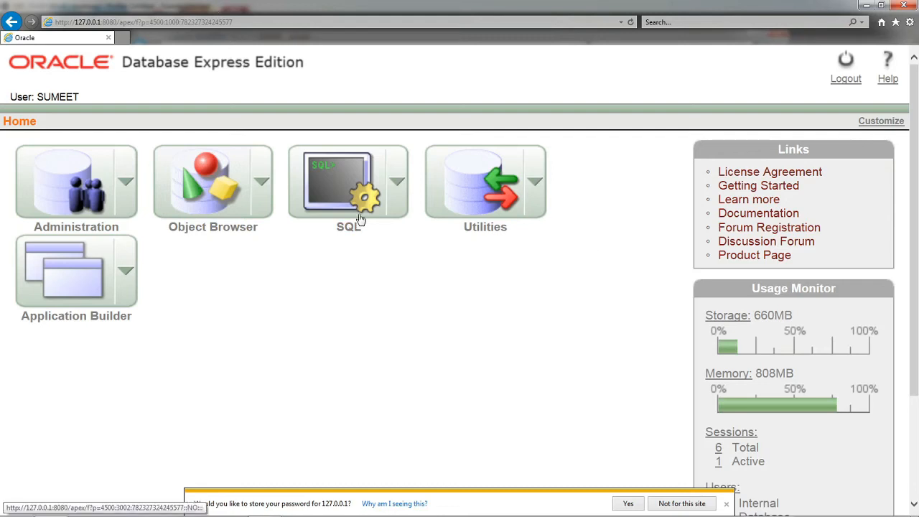
# Step: Open the Utilities page and look through the options under Data Load/Unload, Generate DDL and Object Reports
pyautogui.click(498, 208)
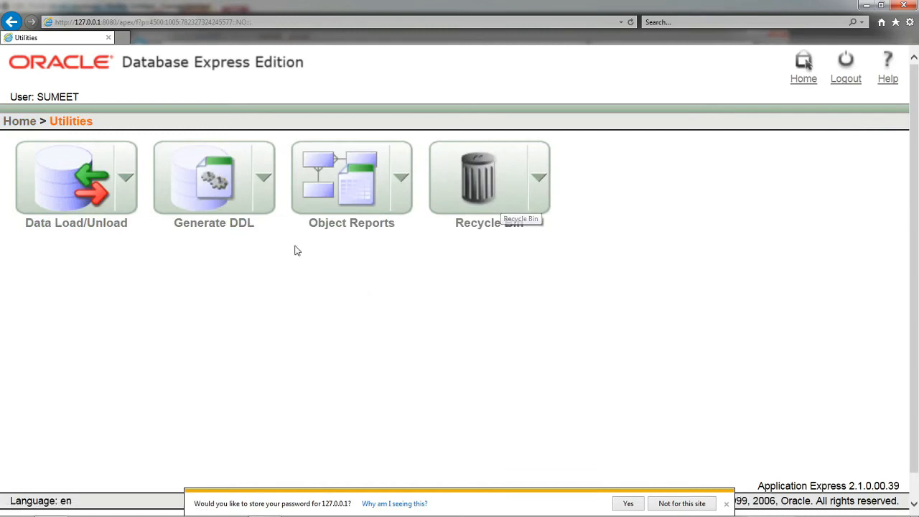
pyautogui.click(128, 183)
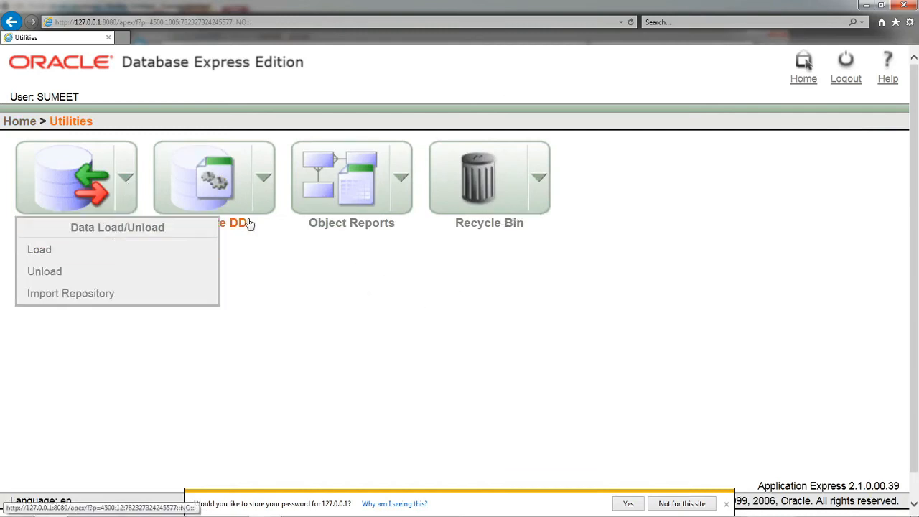
pyautogui.click(262, 183)
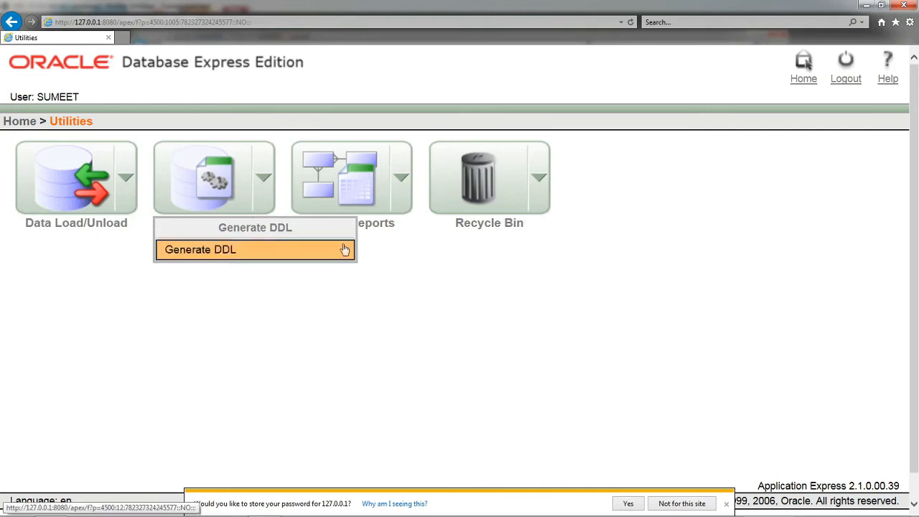
pyautogui.click(401, 183)
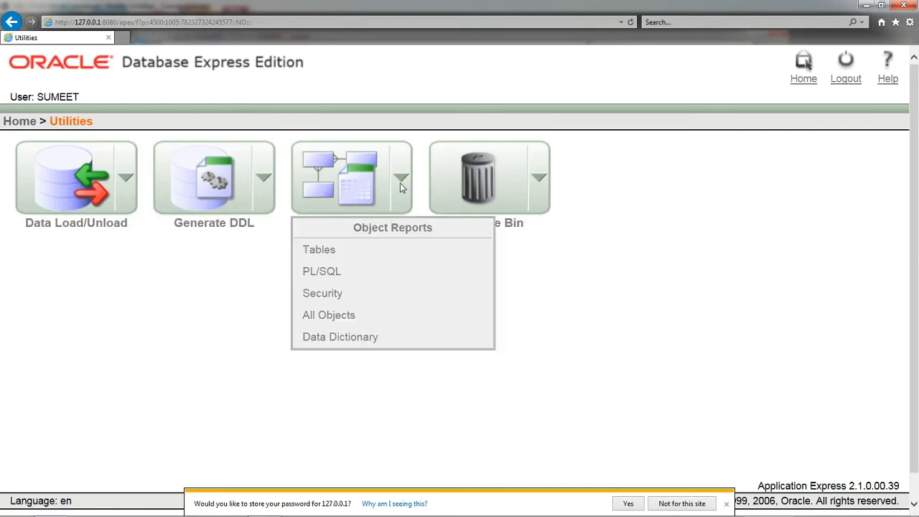
# Step: View the Tables object reports, decline password storage for this site, and return to the home page
pyautogui.click(339, 253)
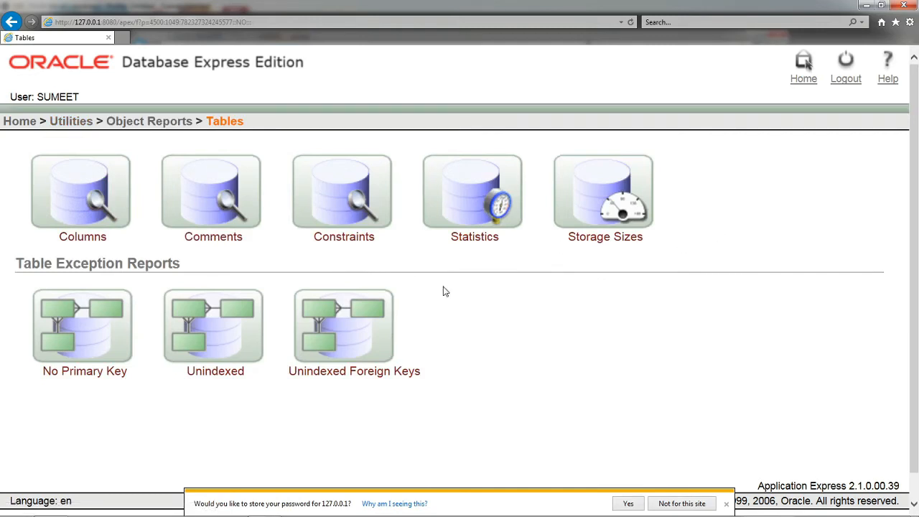
pyautogui.scroll(-2, 314, 359)
pyautogui.click(681, 503)
pyautogui.scroll(2, 529, 316)
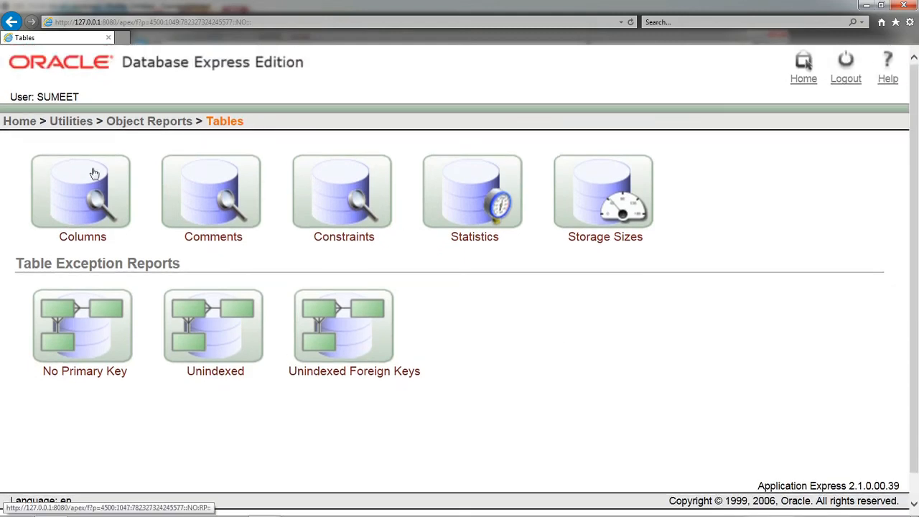
pyautogui.click(10, 122)
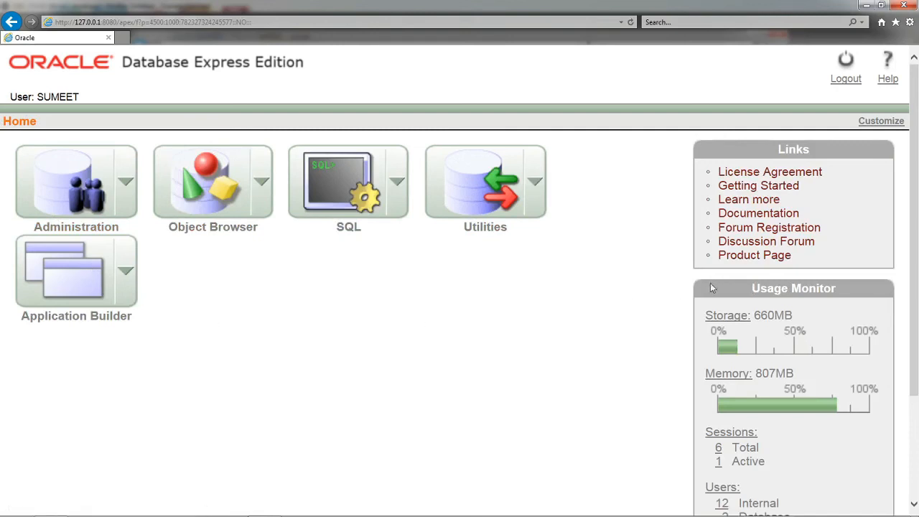
# Step: Log out of the new user's account and log in as system with the account password
pyautogui.click(845, 76)
pyautogui.click(47, 213)
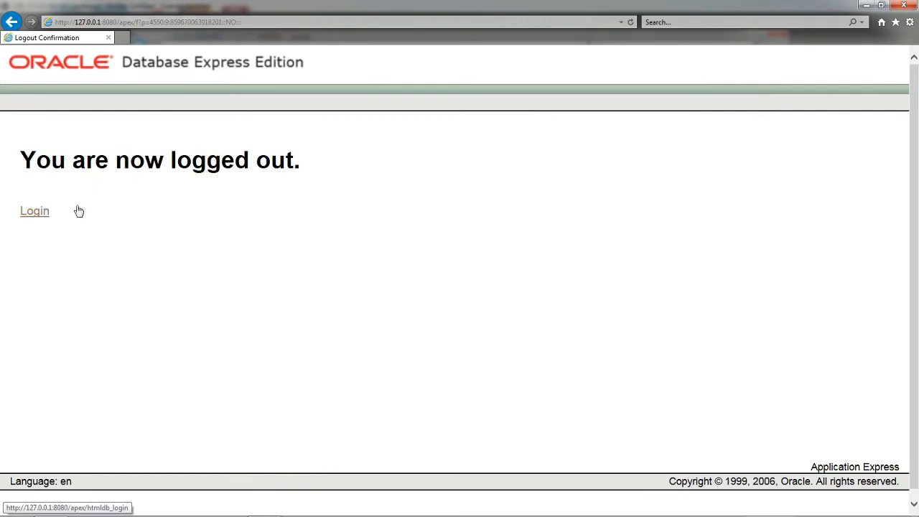
pyautogui.write('system')
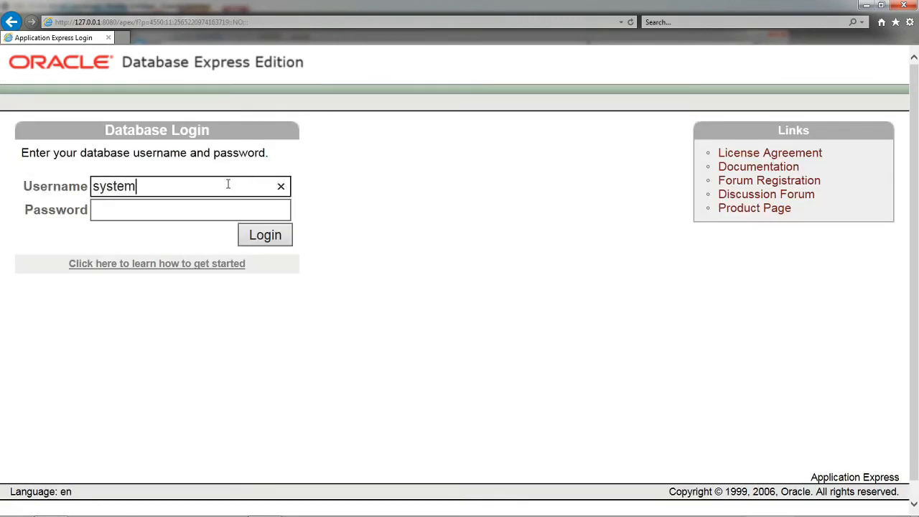
pyautogui.press('Tab')
pyautogui.write('••••')
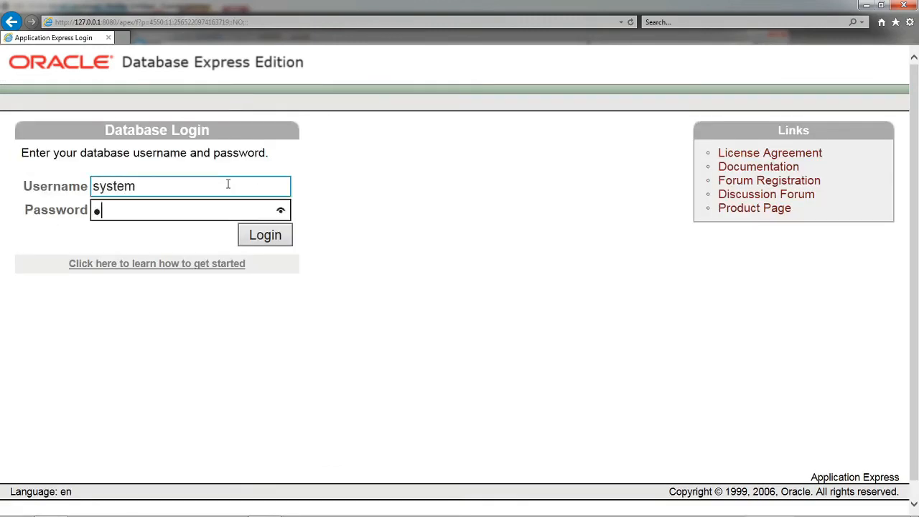
pyautogui.click(277, 242)
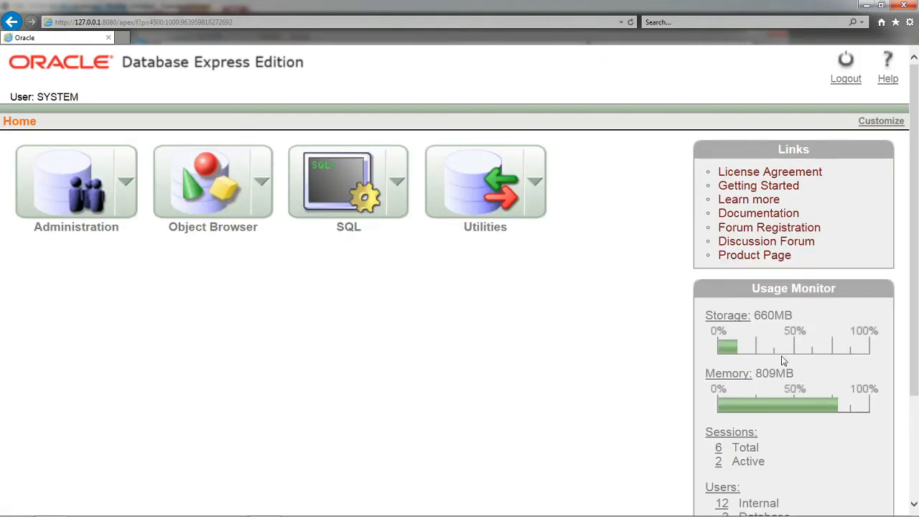
# Step: Point out the SYSTEM user label on the home page and view the options available under Utilities
pyautogui.doubleClick(49, 96)
pyautogui.click(329, 321)
pyautogui.click(539, 180)
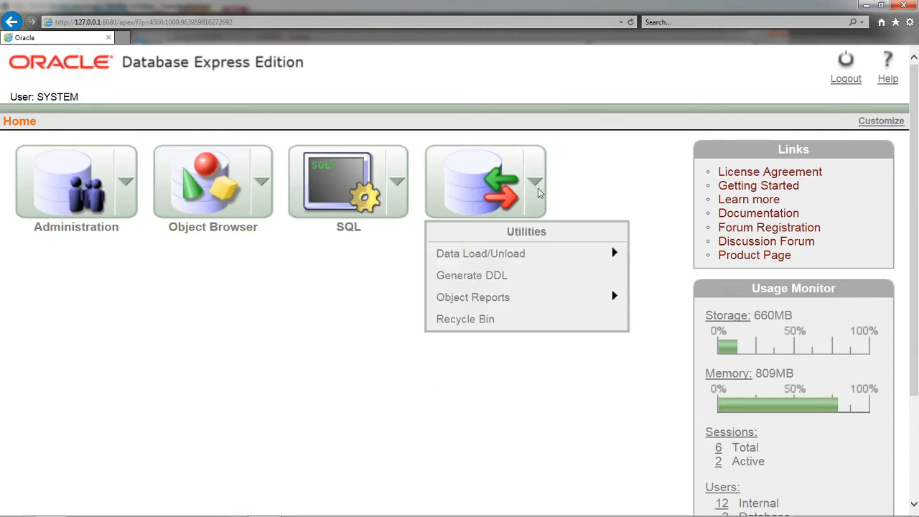
pyautogui.moveTo(521, 305)
# Step: Start creating a Table from the Object Browser and bring the Create Table column form into view
pyautogui.click(259, 185)
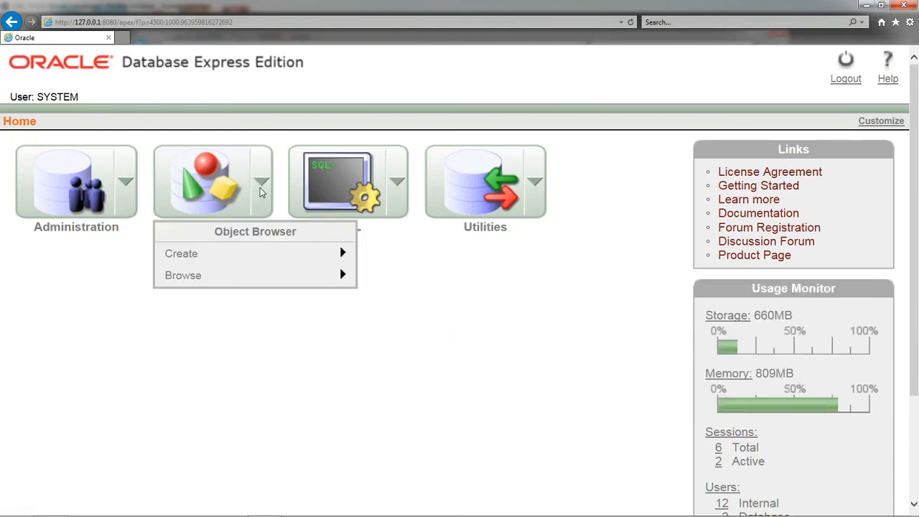
pyautogui.moveTo(252, 263)
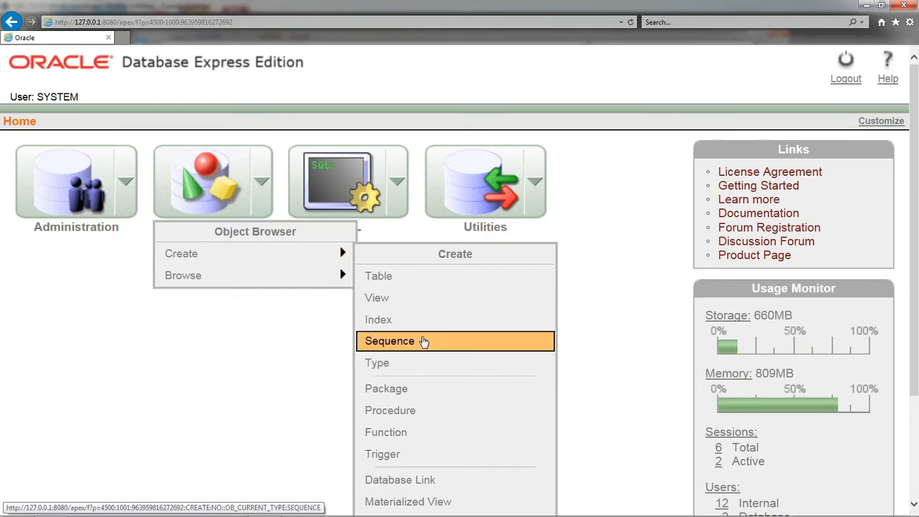
pyautogui.click(406, 277)
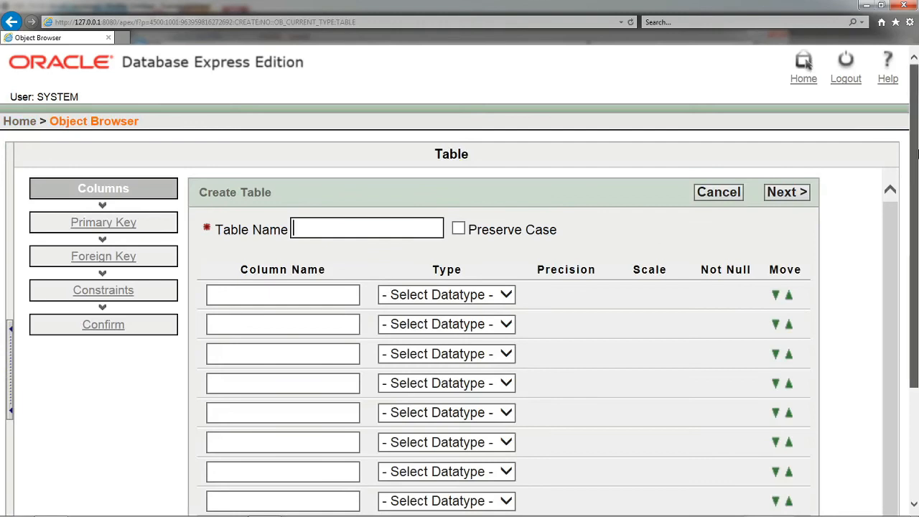
pyautogui.moveTo(916, 153); pyautogui.dragTo(916, 206)
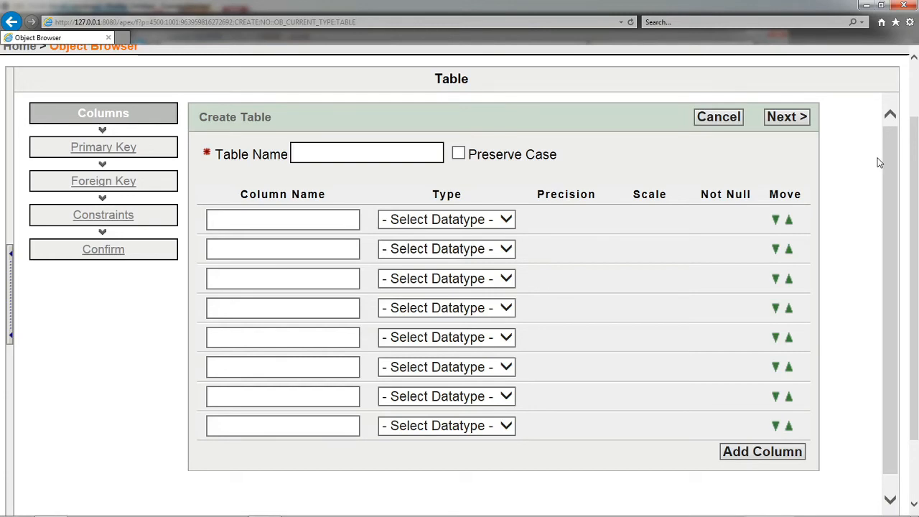
# Step: Log out of the system account and log in as the newly created user with the account password
pyautogui.scroll(3, 878, 162)
pyautogui.click(845, 77)
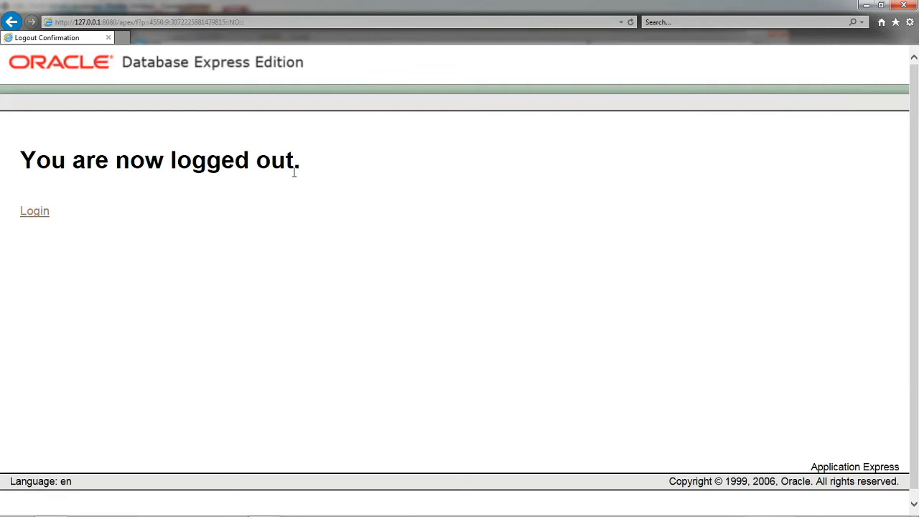
pyautogui.click(36, 212)
pyautogui.write('sumeet')
pyautogui.press('Tab')
pyautogui.click(252, 239)
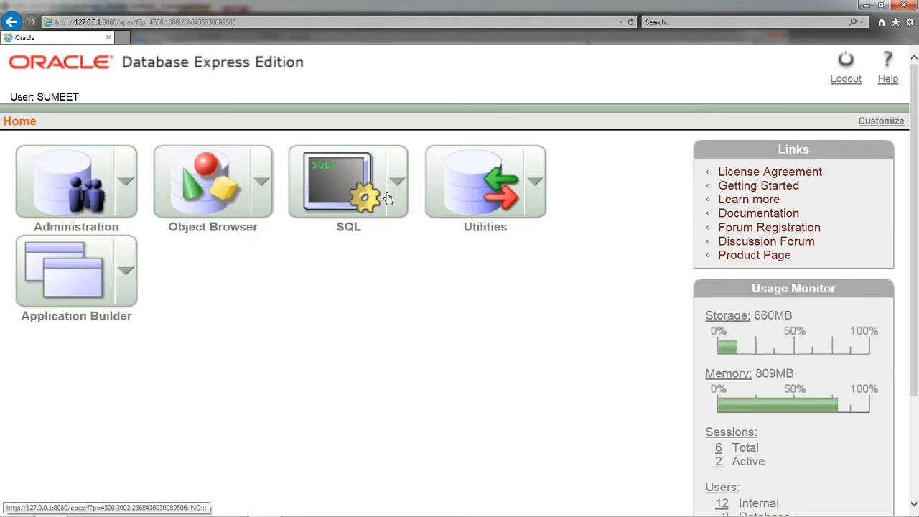
# Step: View the options available under SQL on the home page
pyautogui.click(394, 185)
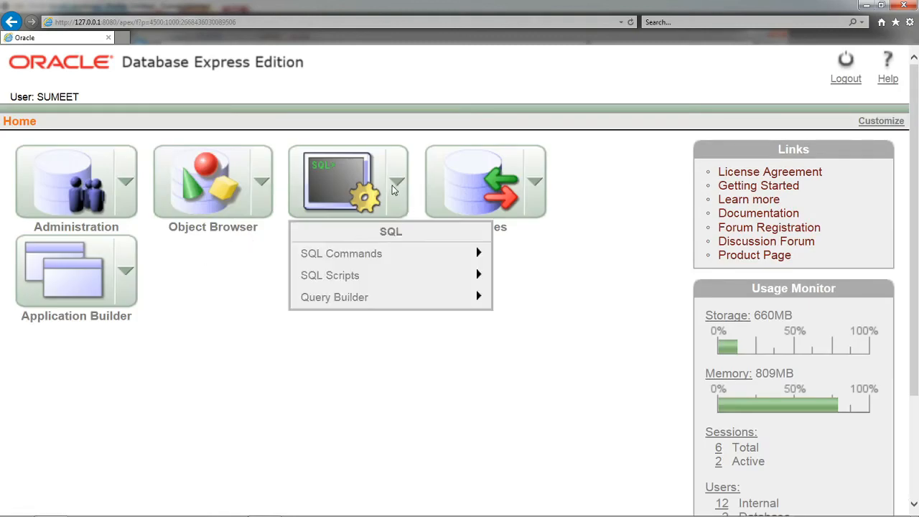
pyautogui.click(221, 332)
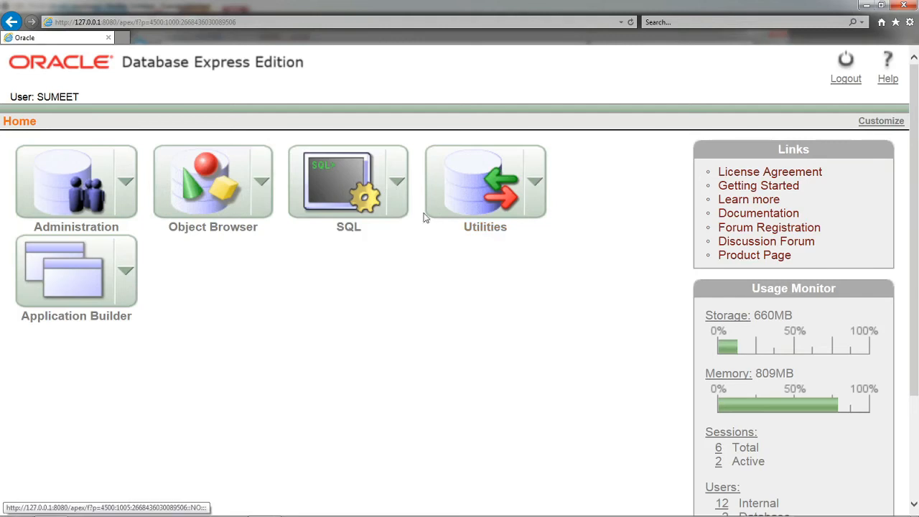
pyautogui.click(395, 187)
# Step: Start creating a Table from the Object Browser and name it salesman
pyautogui.click(261, 187)
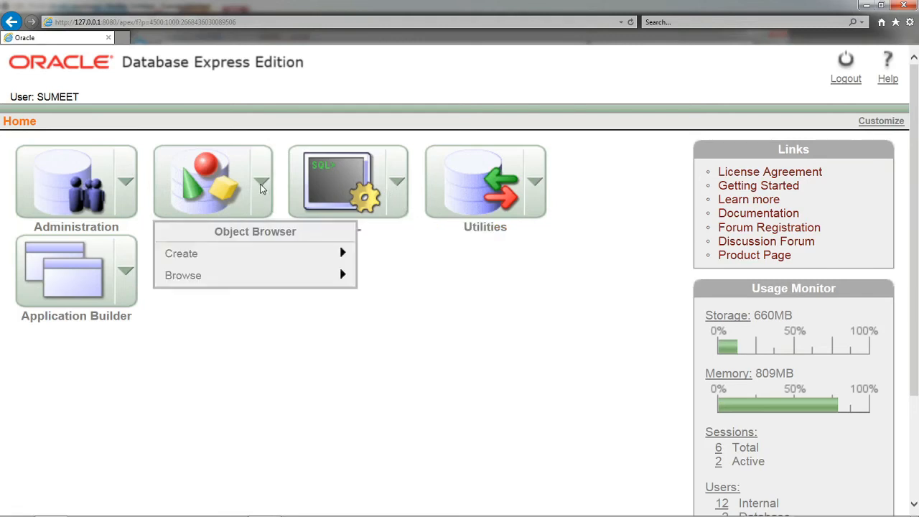
pyautogui.moveTo(259, 252)
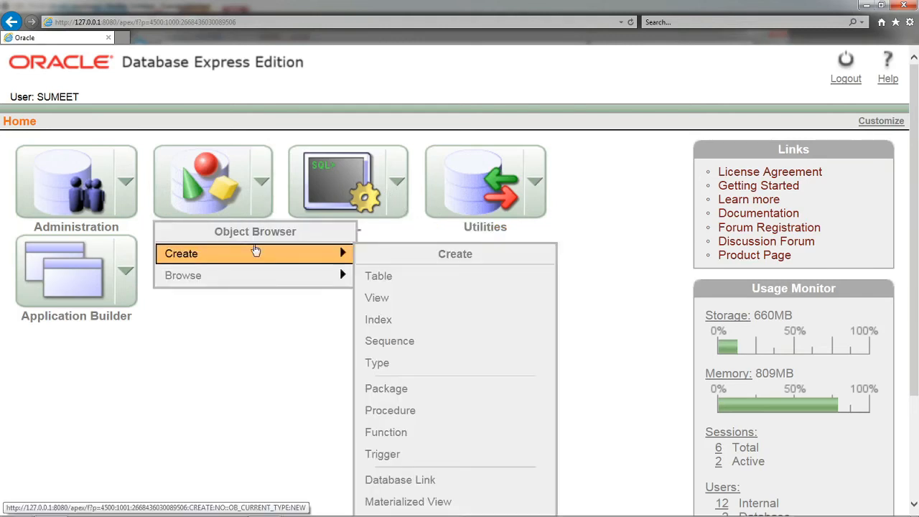
pyautogui.click(422, 279)
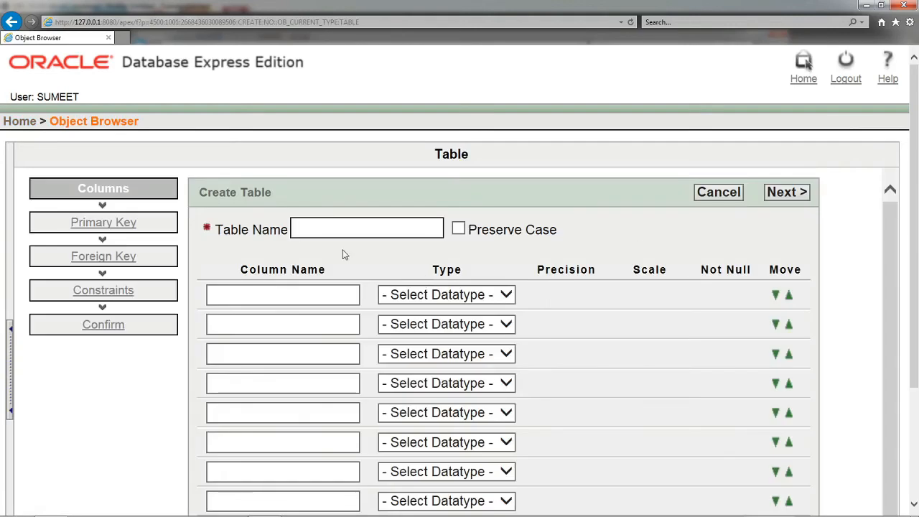
pyautogui.write('sal')
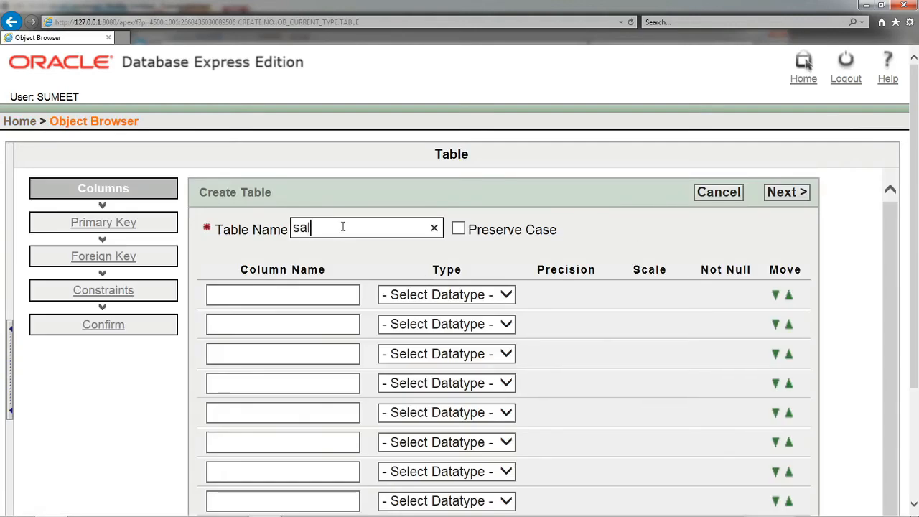
pyautogui.write('esman')
pyautogui.scroll(-3, 384, 244)
pyautogui.scroll(2, 384, 244)
# Step: Define the first column as snum with datatype NUMBER and scale 4
pyautogui.click(272, 224)
pyautogui.write('snum')
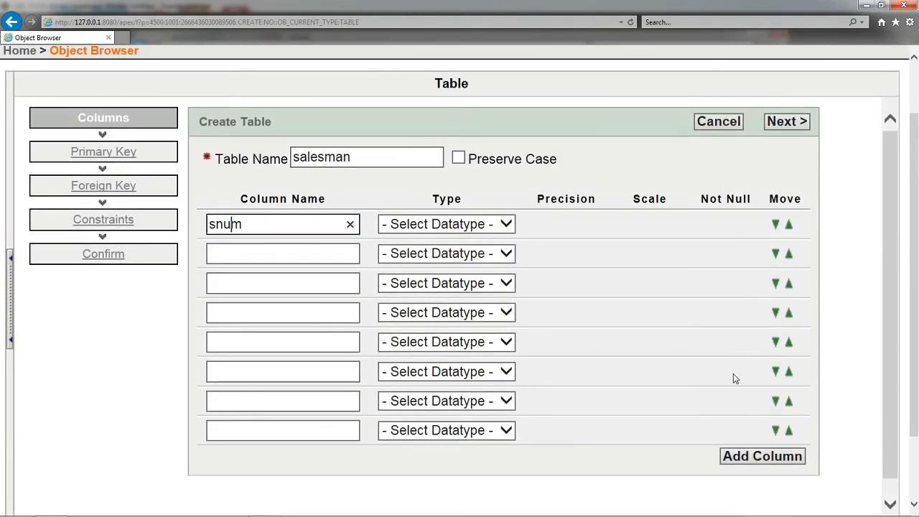
pyautogui.click(509, 231)
pyautogui.click(483, 241)
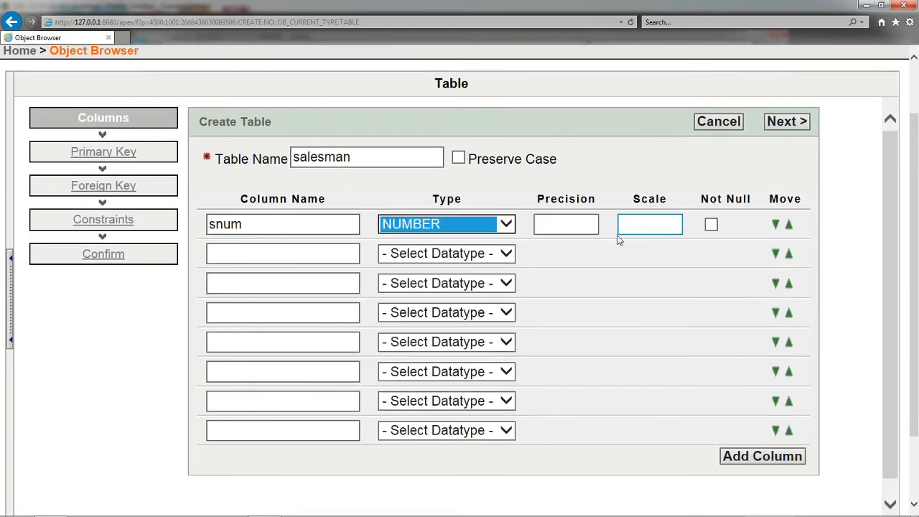
pyautogui.click(577, 226)
pyautogui.click(630, 228)
pyautogui.write('4')
# Step: Name the second column sname and try to proceed to the Primary Key stage
pyautogui.click(315, 259)
pyautogui.write('sname')
pyautogui.click(328, 226)
pyautogui.click(132, 165)
pyautogui.click(115, 158)
pyautogui.scroll(-2, 788, 310)
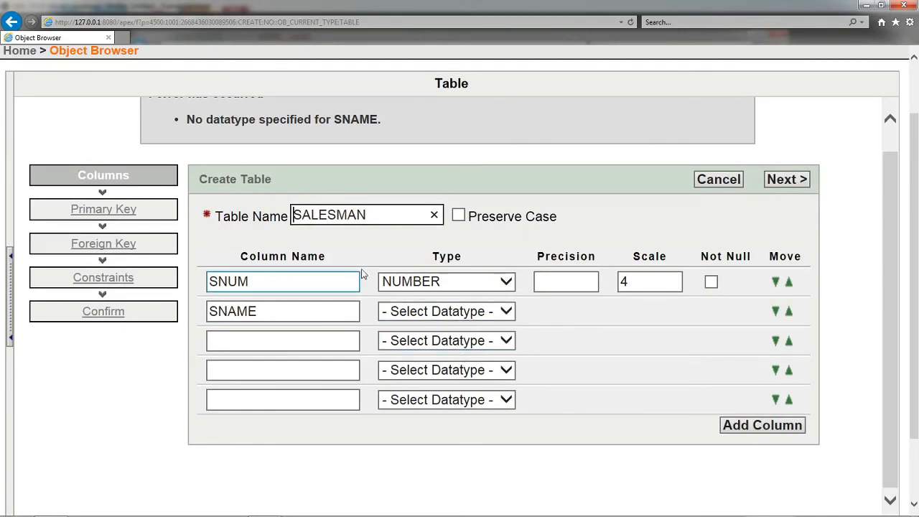
pyautogui.click(266, 281)
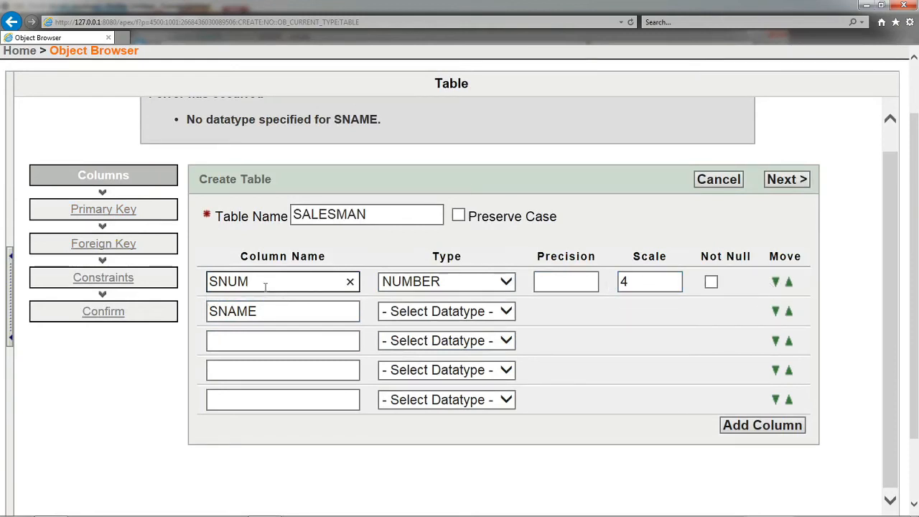
pyautogui.moveTo(84, 212); pyautogui.dragTo(258, 287)
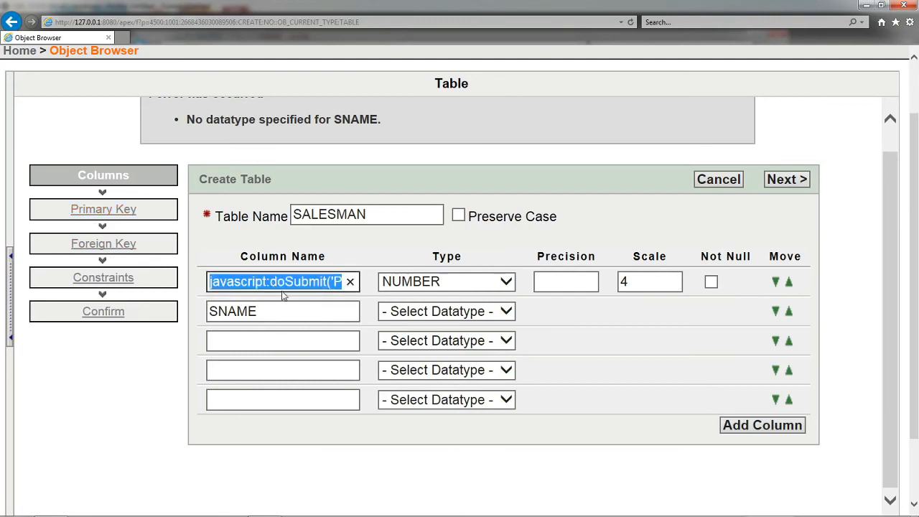
pyautogui.click(284, 287)
pyautogui.scroll(-1, 287, 307)
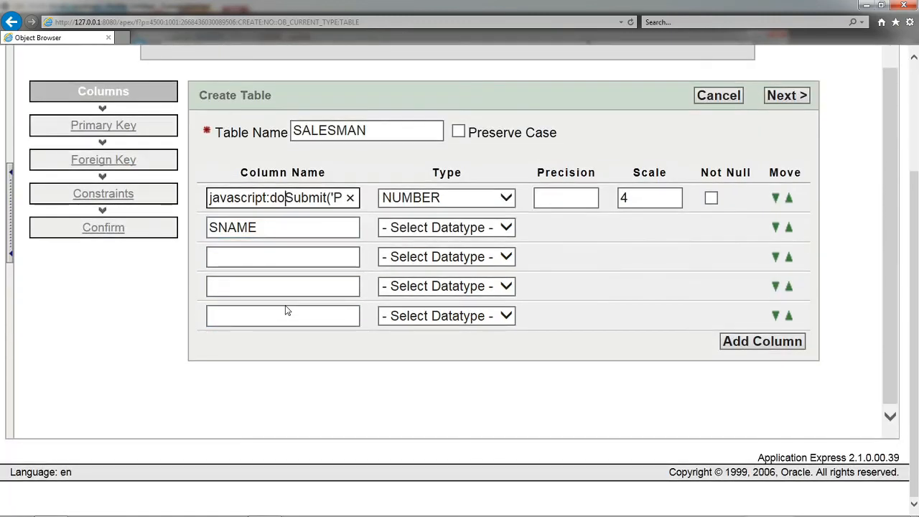
pyautogui.scroll(1, 286, 310)
pyautogui.hotkey('ctrl', 'z')
pyautogui.click(116, 225)
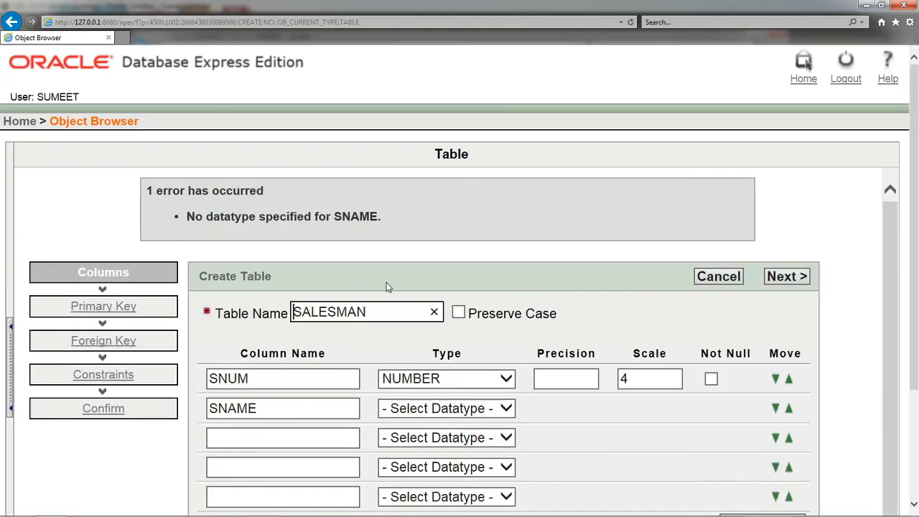
# Step: Name the third column scity, correcting the misspelled entry
pyautogui.scroll(-1, 387, 284)
pyautogui.click(290, 336)
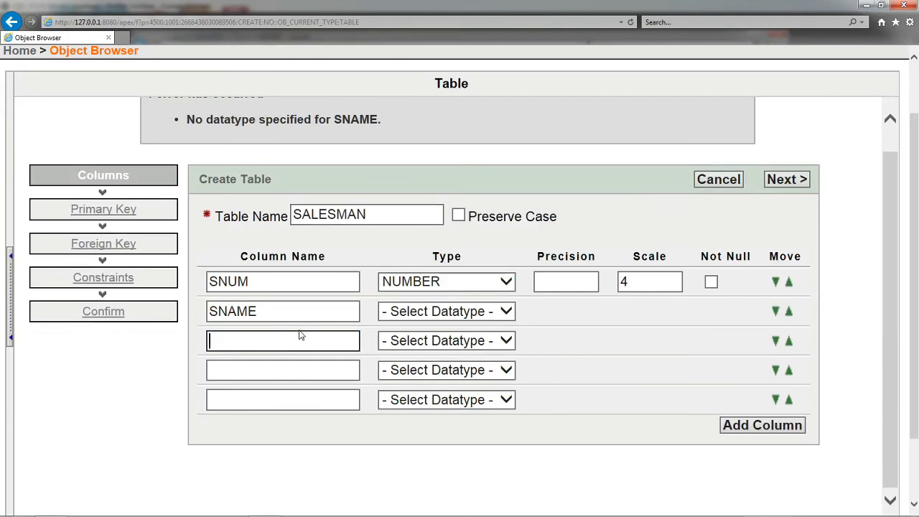
pyautogui.write('sc')
pyautogui.write('iyty')
pyautogui.press('Tab')
pyautogui.click(285, 343)
pyautogui.doubleClick(285, 350)
pyautogui.write('scity')
pyautogui.press('Tab')
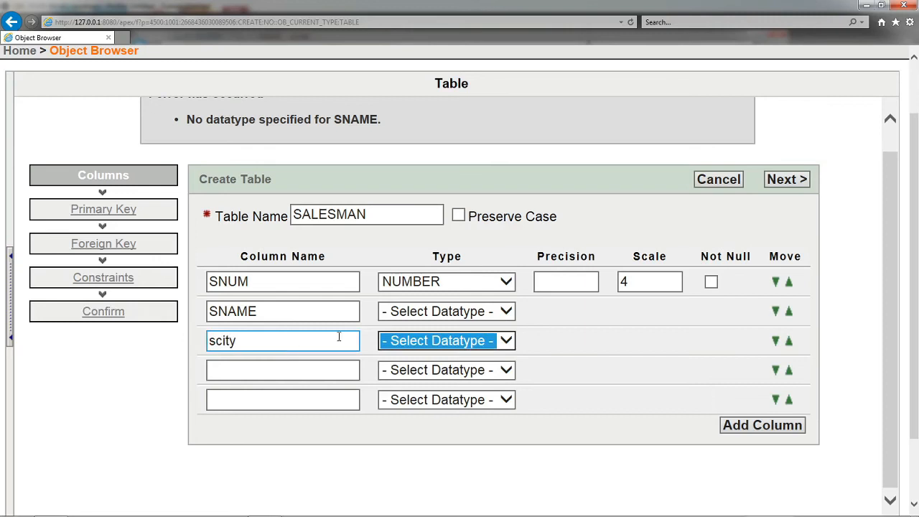
# Step: Set the SNAME column's datatype to VARCHAR2 with scale 20
pyautogui.click(454, 316)
pyautogui.click(440, 341)
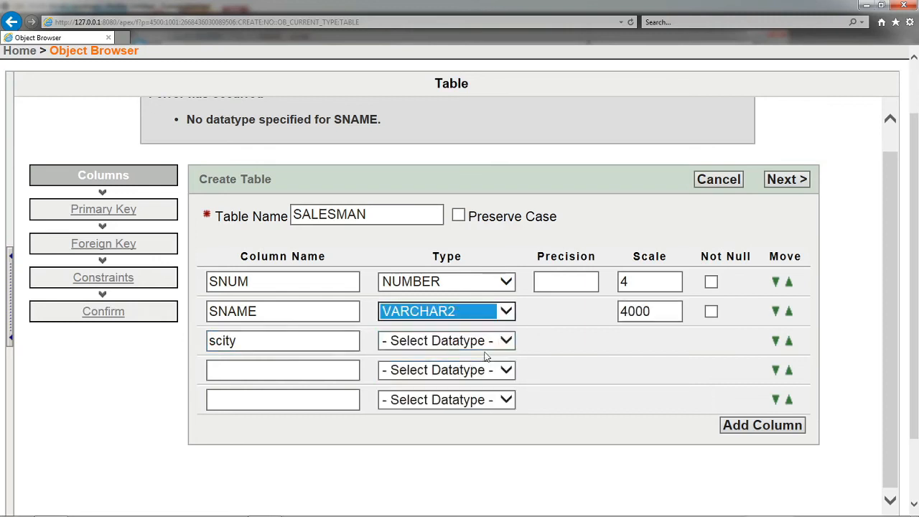
pyautogui.click(676, 314)
pyautogui.press('BackSpace')
pyautogui.press('BackSpace')
pyautogui.press('BackSpace')
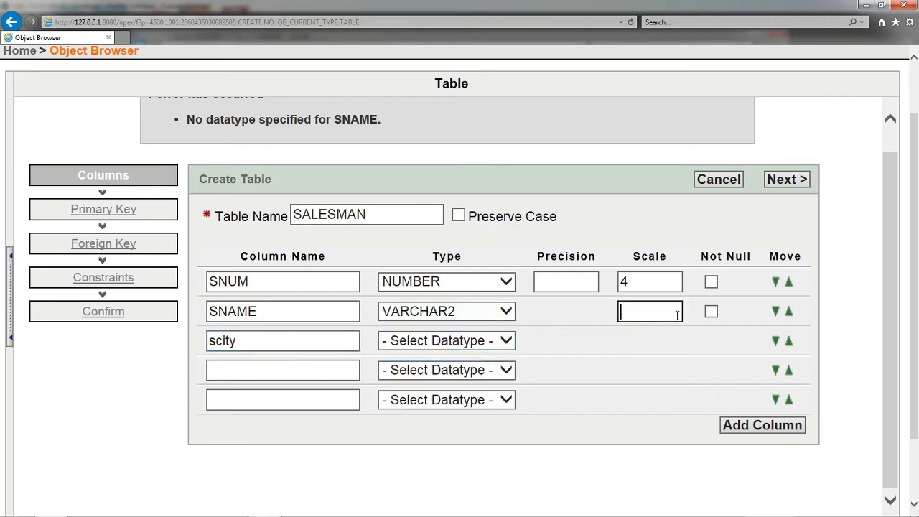
pyautogui.write('20')
# Step: Set the scity column's datatype to VARCHAR2 with scale 20
pyautogui.click(450, 343)
pyautogui.click(444, 370)
pyautogui.click(651, 341)
pyautogui.moveTo(652, 340); pyautogui.dragTo(601, 342)
pyautogui.write('20')
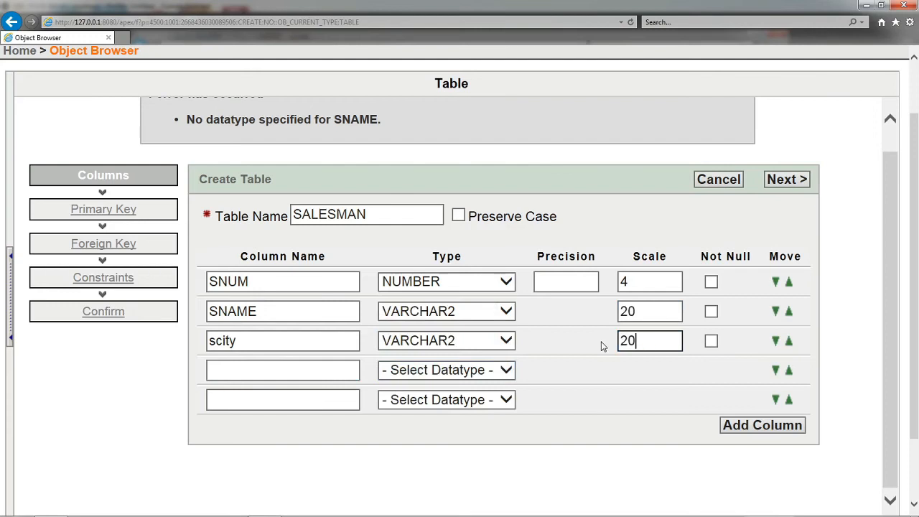
# Step: Name the fourth column commition
pyautogui.click(278, 368)
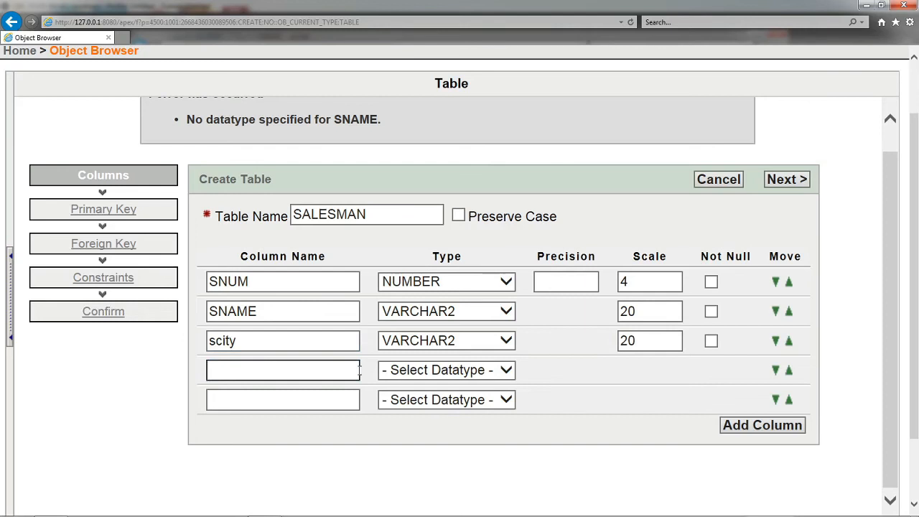
pyautogui.write('commition')
# Step: Set the commition column's datatype to NUMBER with scale 4
pyautogui.click(462, 369)
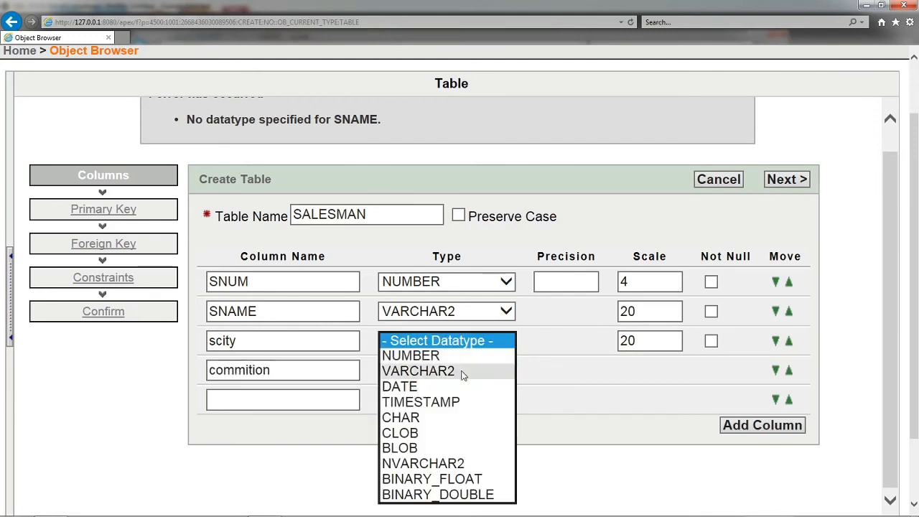
pyautogui.click(452, 372)
pyautogui.moveTo(650, 371); pyautogui.dragTo(605, 374)
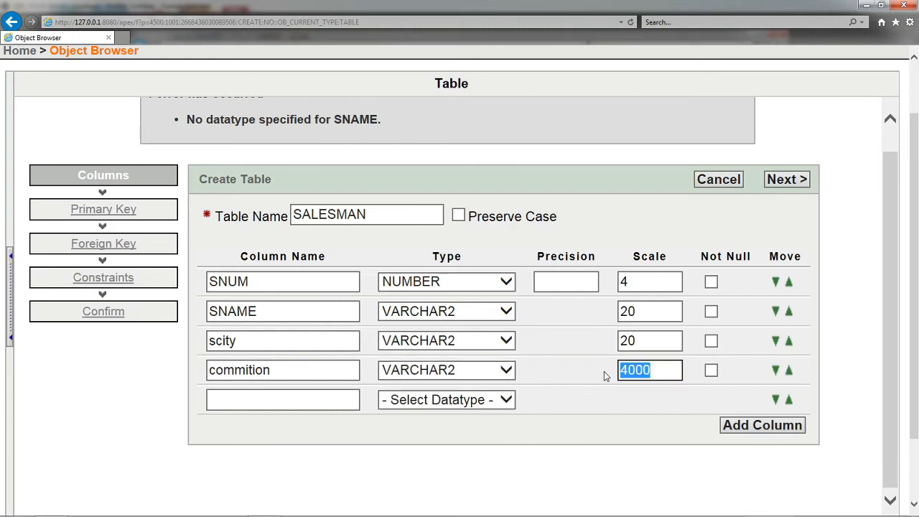
pyautogui.click(491, 380)
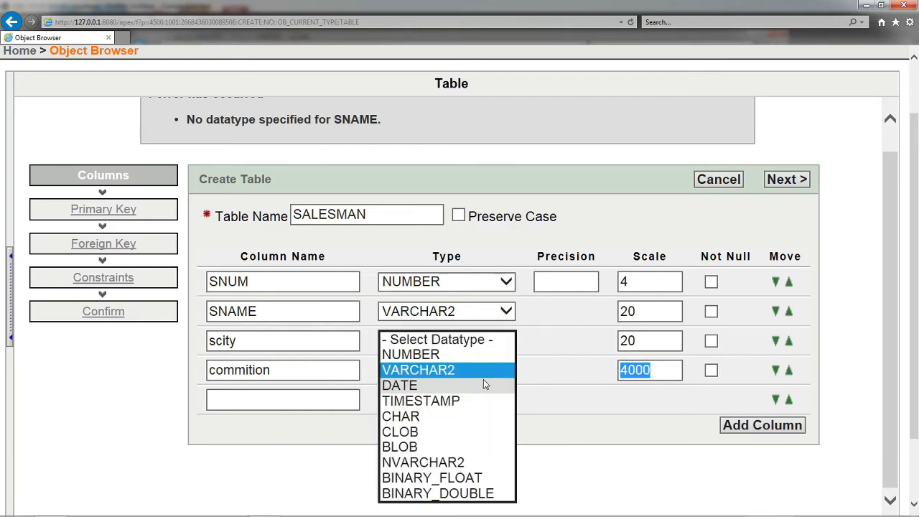
pyautogui.click(429, 354)
pyautogui.click(656, 371)
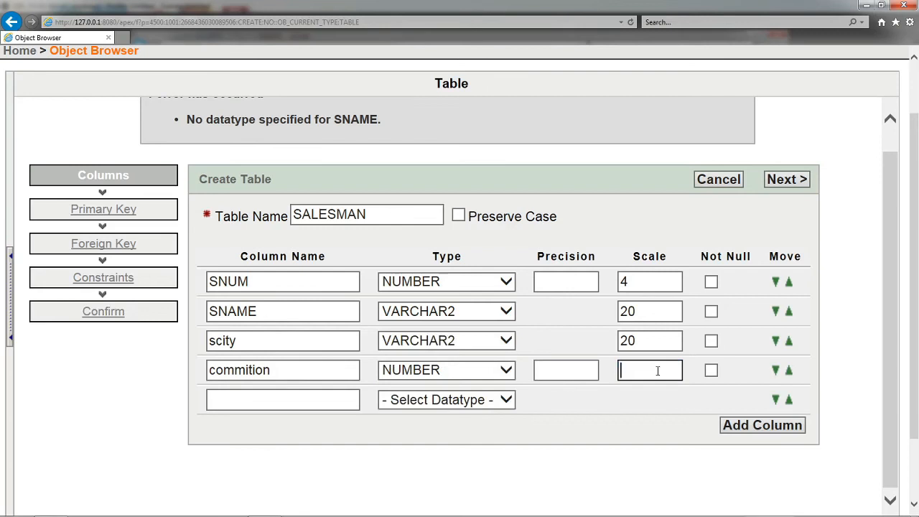
# Step: Leave the SNUM column's precision empty and continue to the Primary Key stage
pyautogui.click(565, 283)
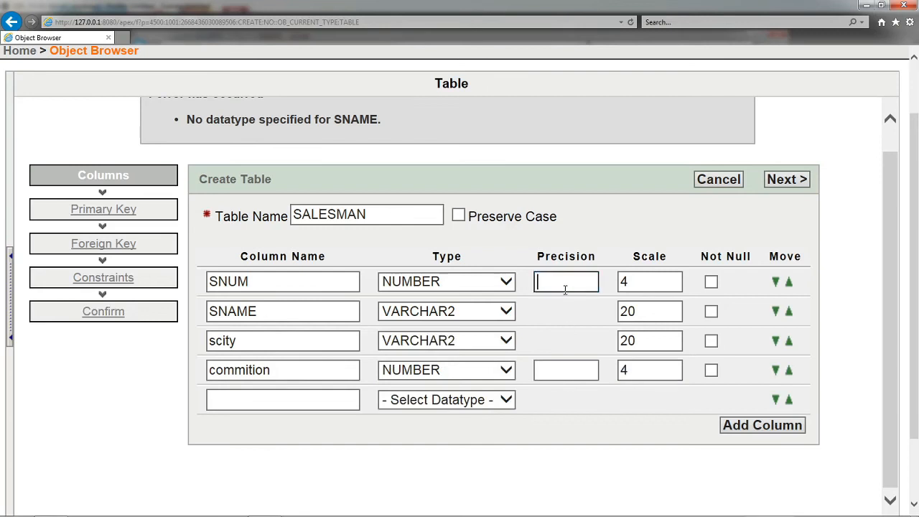
pyautogui.write('pk')
pyautogui.press('BackSpace')
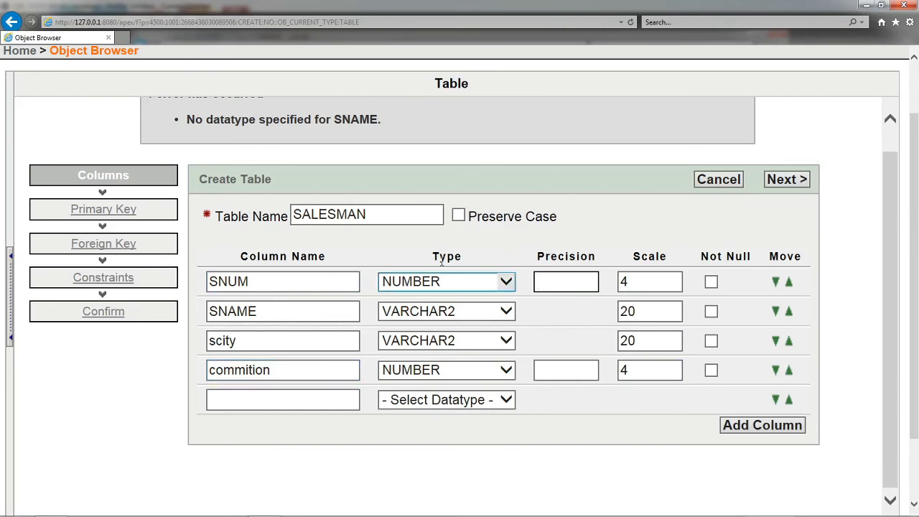
pyautogui.click(777, 184)
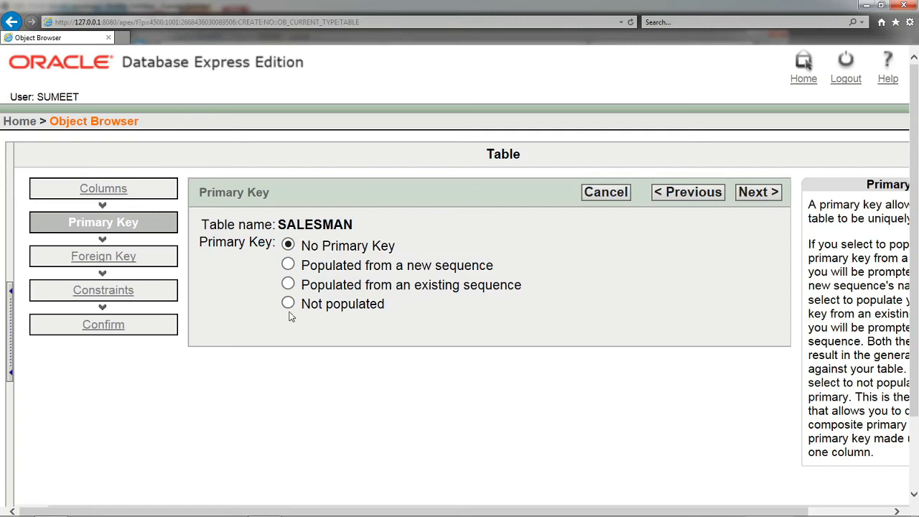
# Step: Populate the primary key from a new sequence on SNUM(NUMBER), keeping the names SALESMAN_PK and SALESMAN_SEQ
pyautogui.click(288, 266)
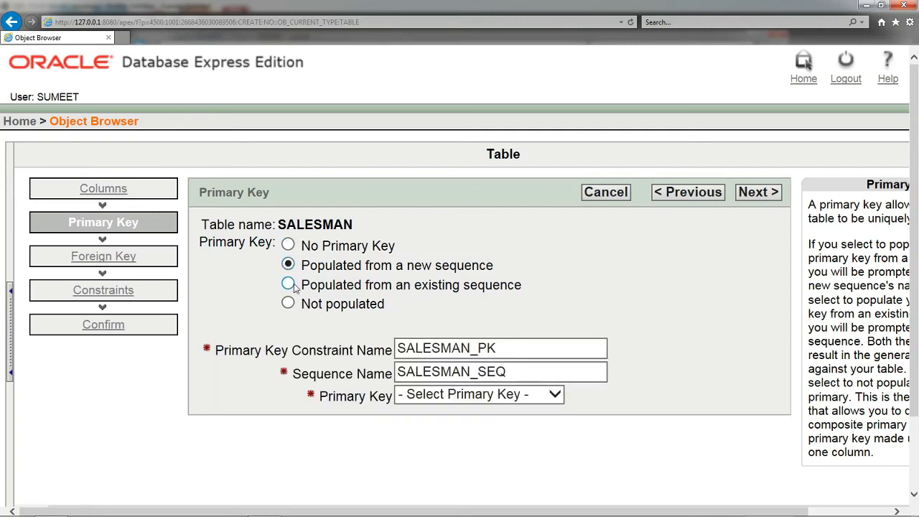
pyautogui.click(531, 397)
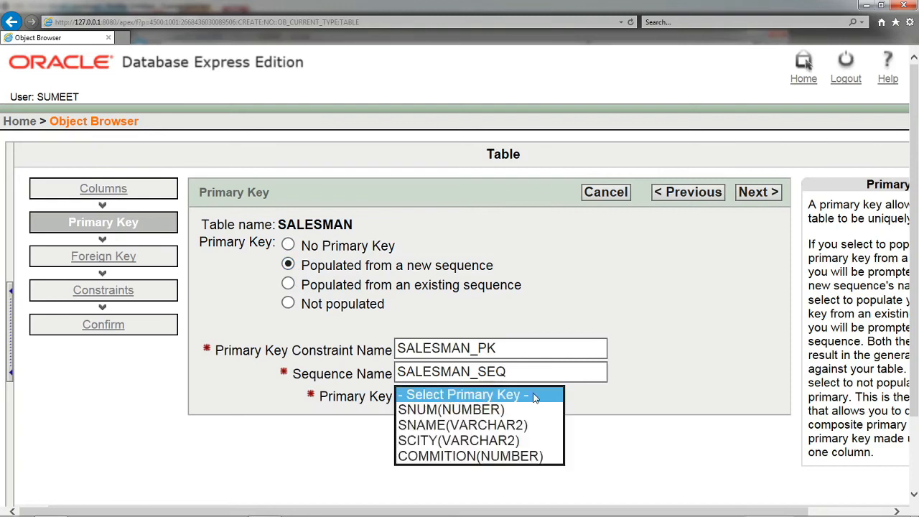
pyautogui.click(503, 410)
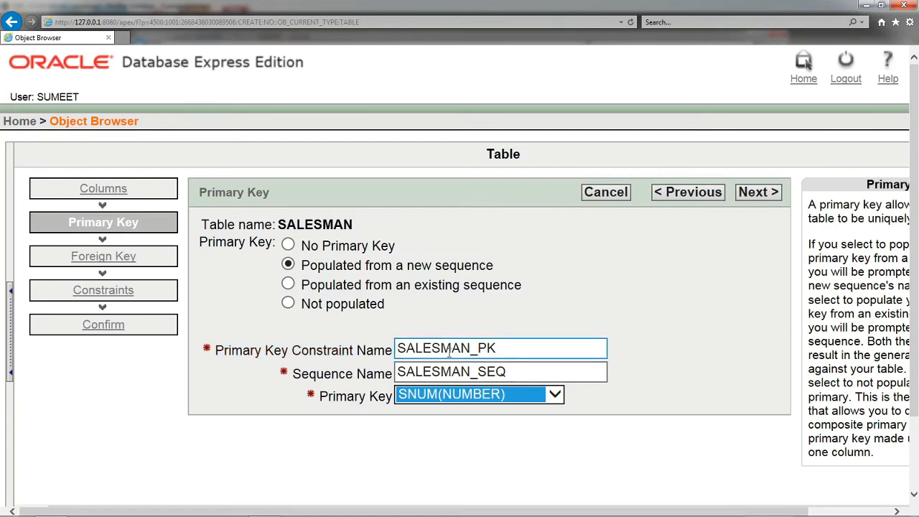
pyautogui.doubleClick(500, 348)
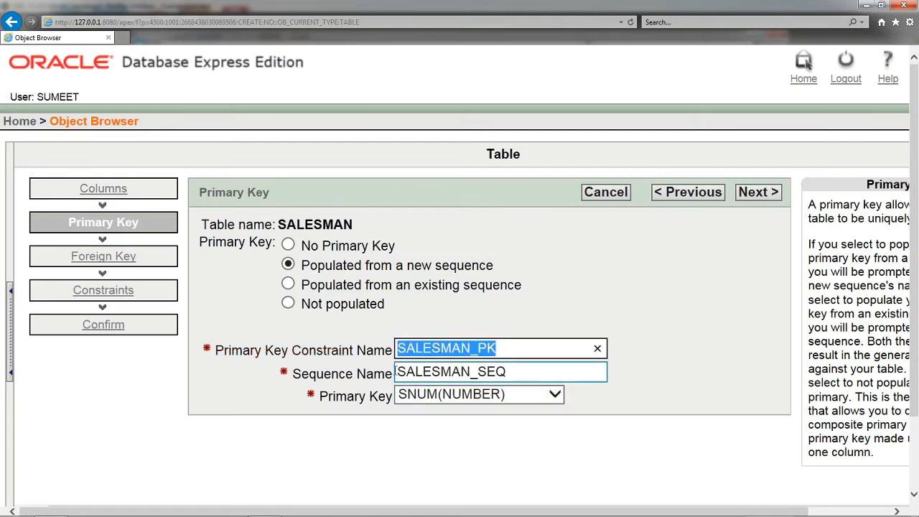
pyautogui.click(518, 373)
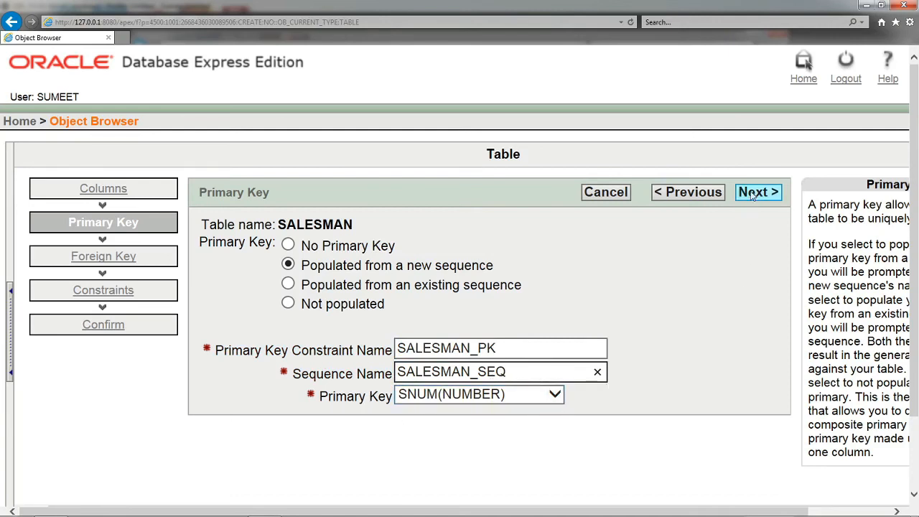
# Step: Read the Primary Key help text beside the form and continue to the Foreign Key stage
pyautogui.moveTo(691, 510)
pyautogui.moveTo(627, 509); pyautogui.dragTo(730, 508)
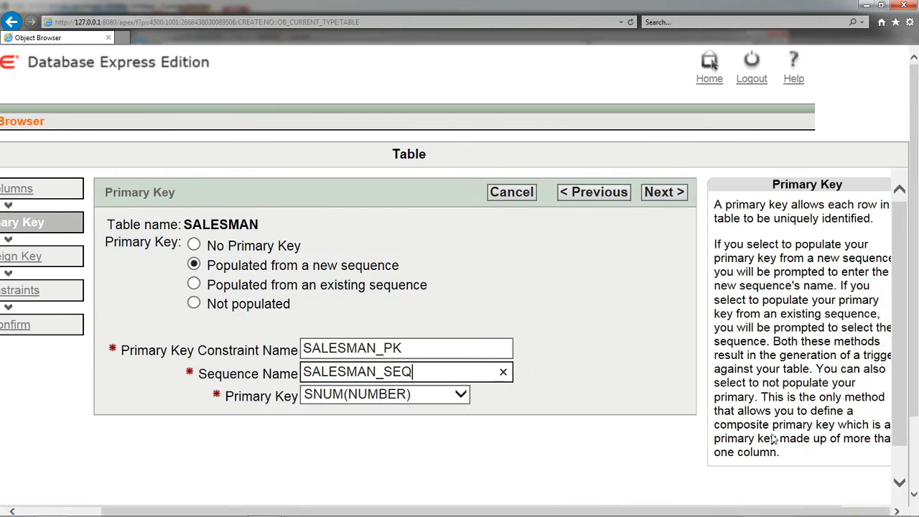
pyautogui.moveTo(903, 305)
pyautogui.mouseDown()
pyautogui.moveTo(903, 330)
pyautogui.moveTo(903, 315)
pyautogui.mouseUp()
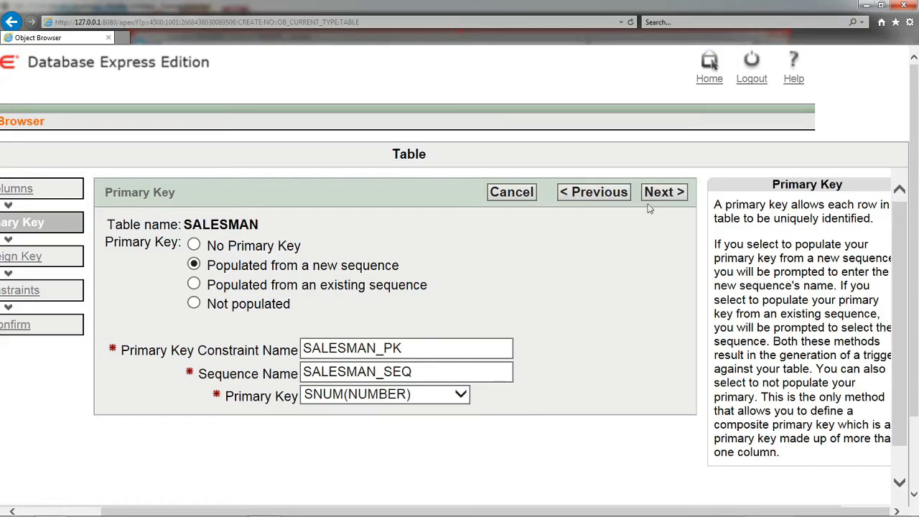
pyautogui.click(658, 192)
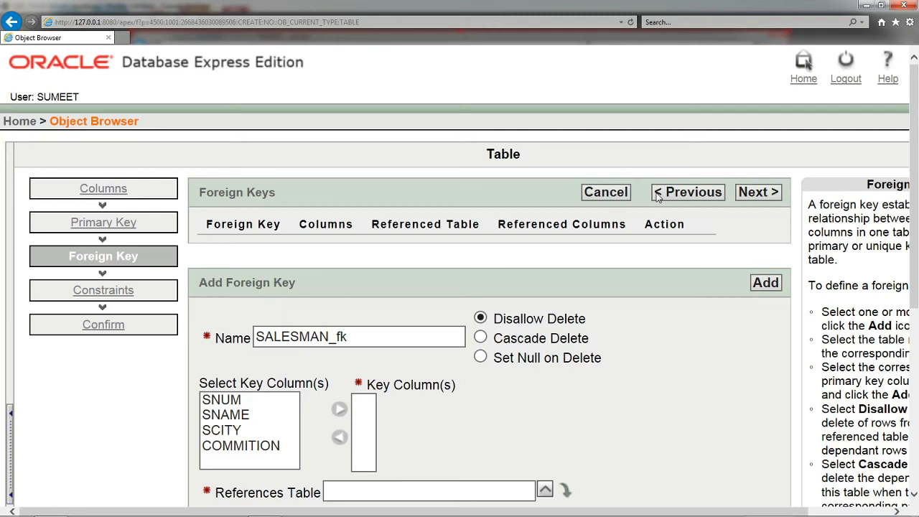
# Step: Leave the SALESMAN table without a foreign key and continue to the Constraints stage
pyautogui.scroll(-2, 726, 248)
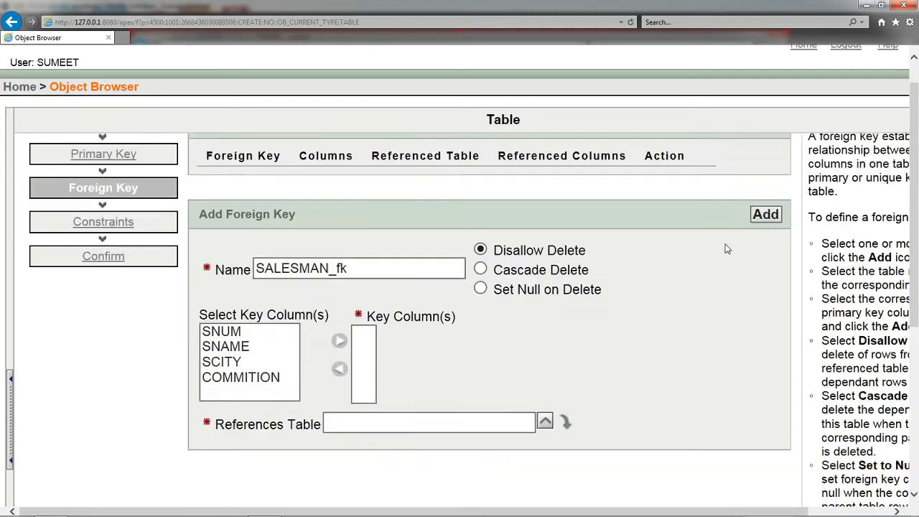
pyautogui.scroll(-3, 726, 248)
pyautogui.scroll(4, 464, 277)
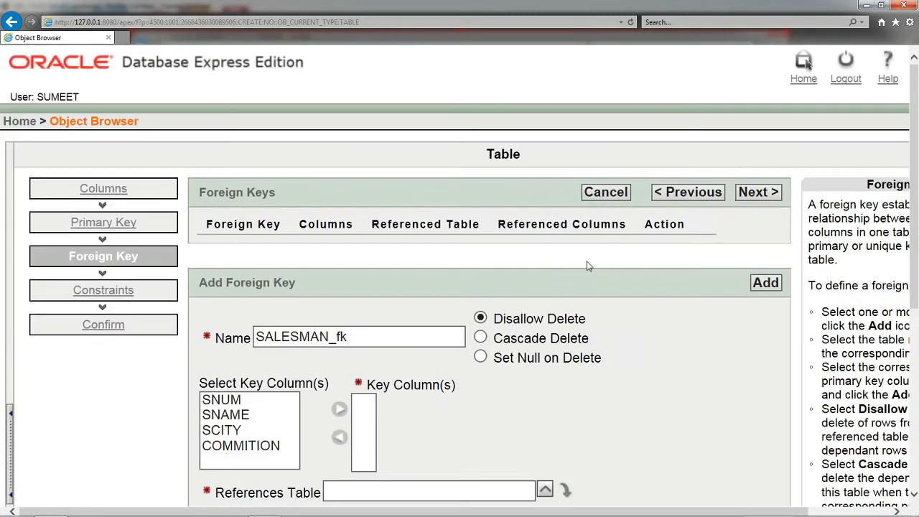
pyautogui.click(752, 193)
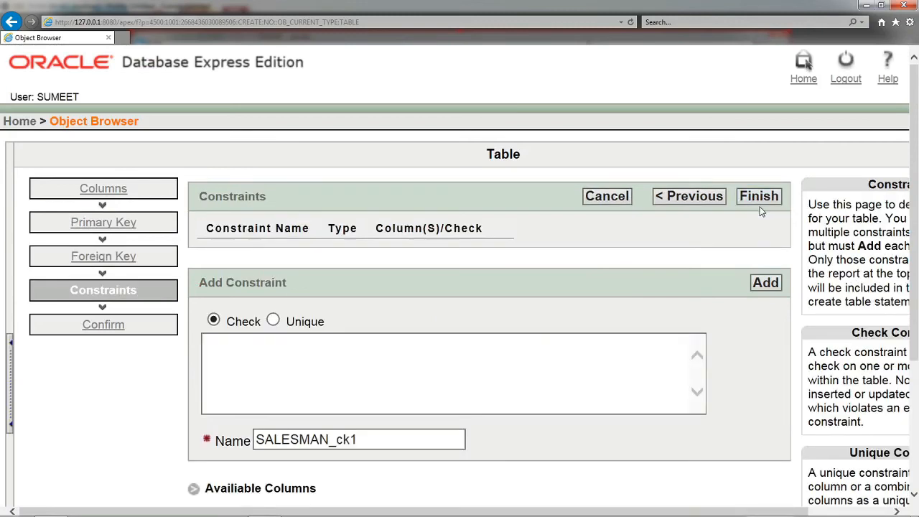
# Step: Finish the table definition without adding constraints and confirm creation of the SALESMAN table
pyautogui.scroll(-1, 596, 336)
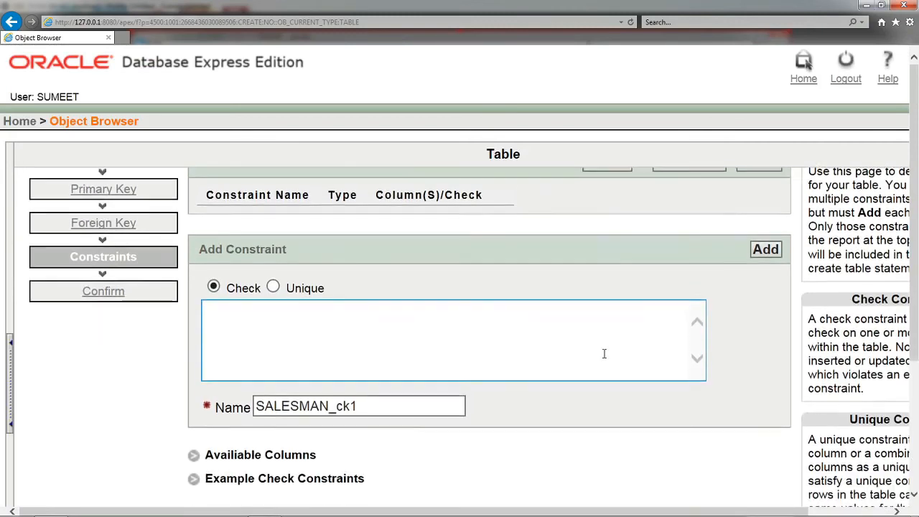
pyautogui.scroll(1, 361, 342)
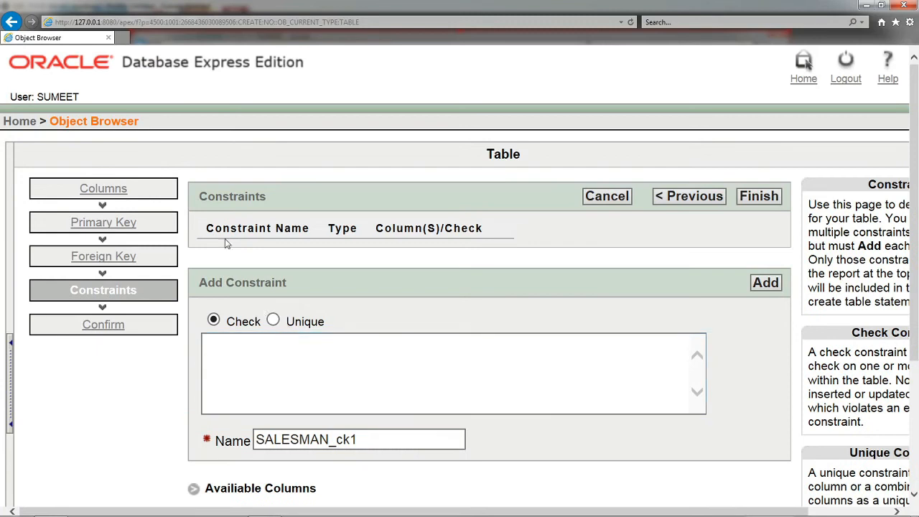
pyautogui.click(757, 201)
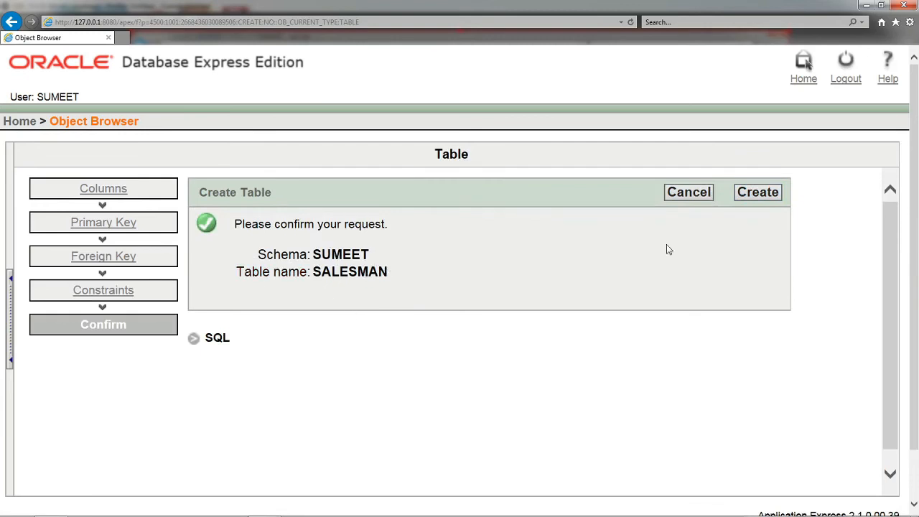
pyautogui.click(764, 199)
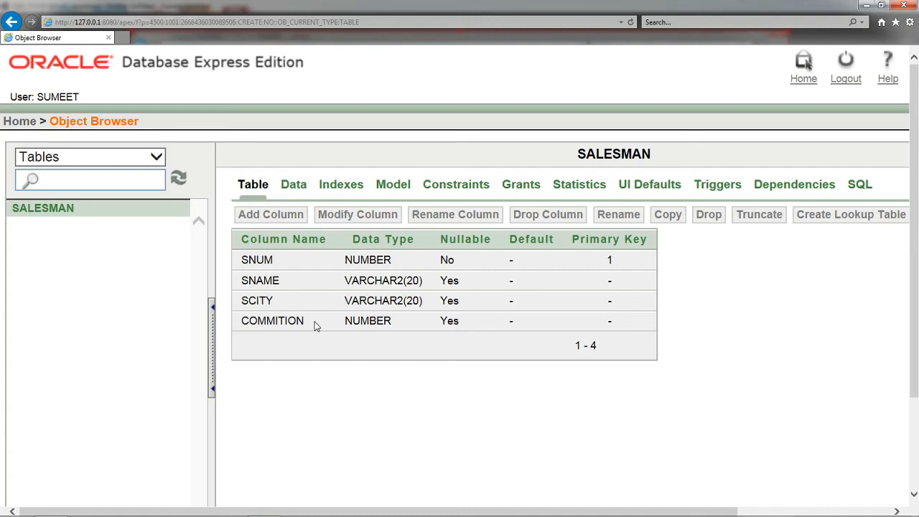
pyautogui.hotkey('alt', 'Tab')
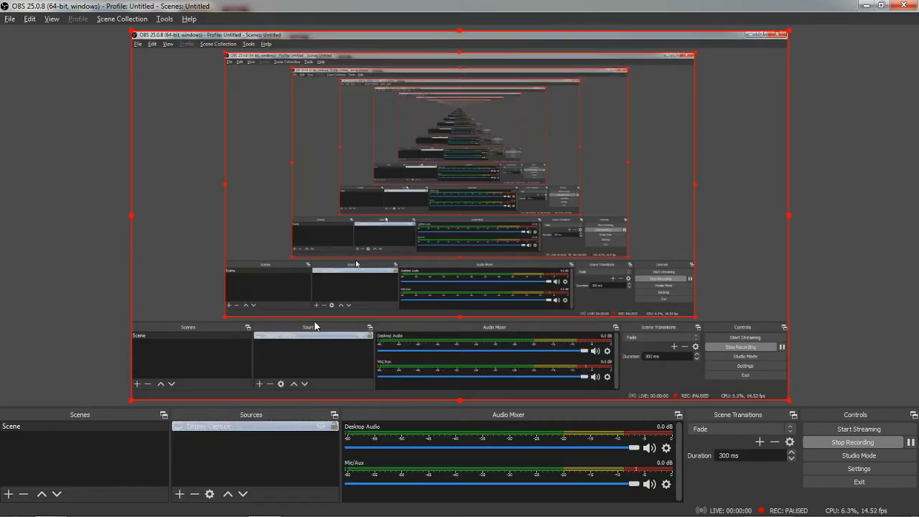
pyautogui.hotkey('alt', 'Tab')
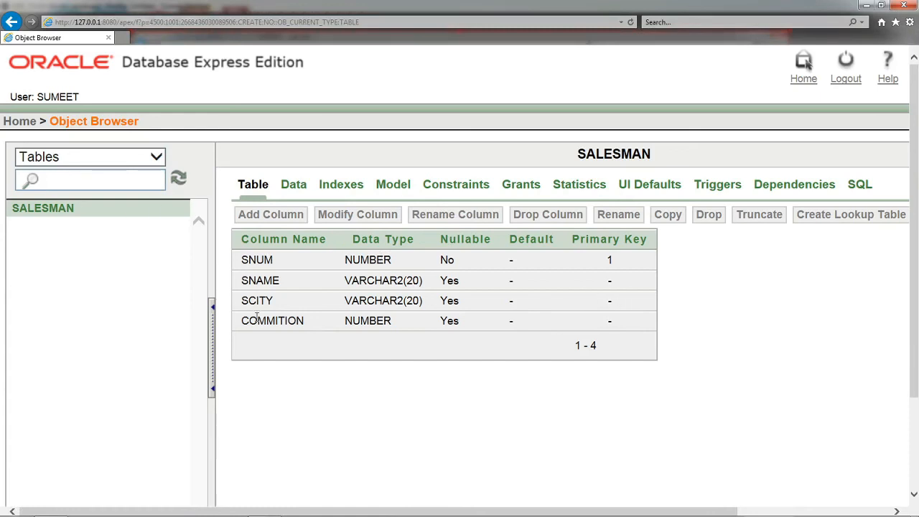
# Step: Insert a SALESMAN row with Snum 1, the salesman's name, Scity chhapi and Commition 12, keeping the form ready for another row
pyautogui.click(293, 185)
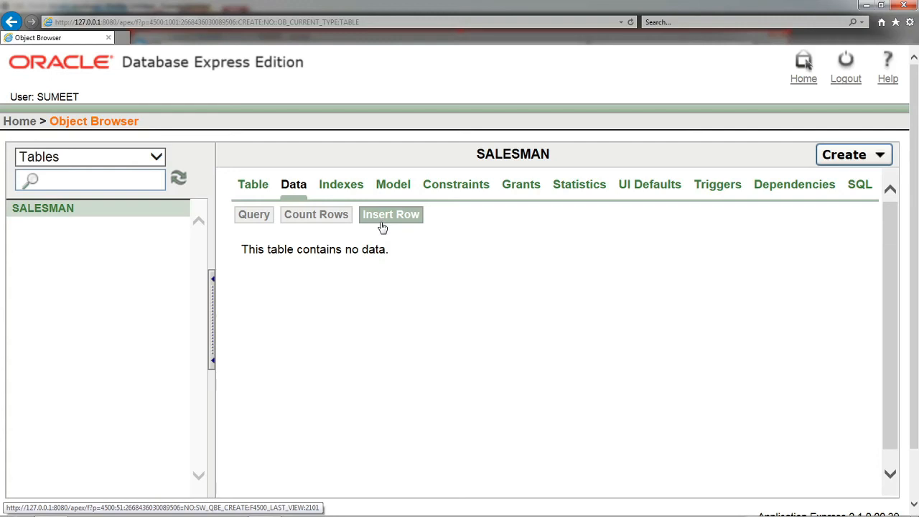
pyautogui.click(408, 223)
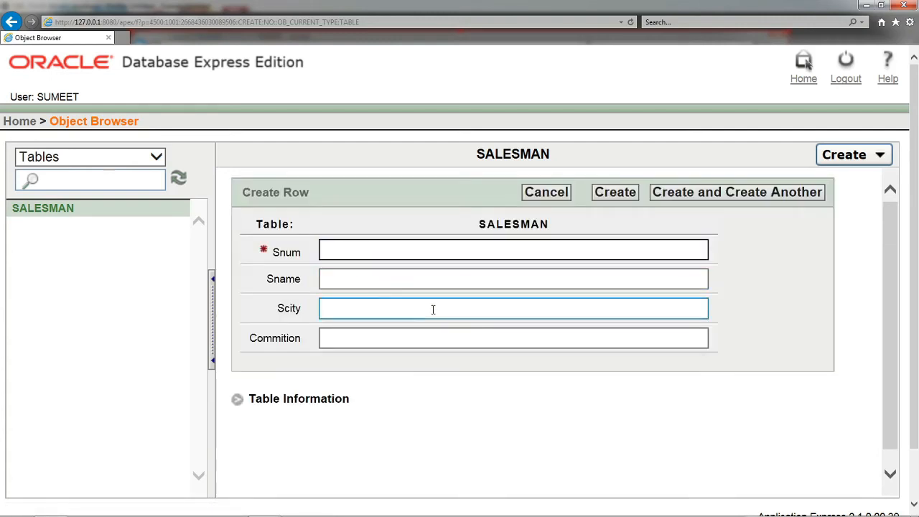
pyautogui.write('1')
pyautogui.click(356, 279)
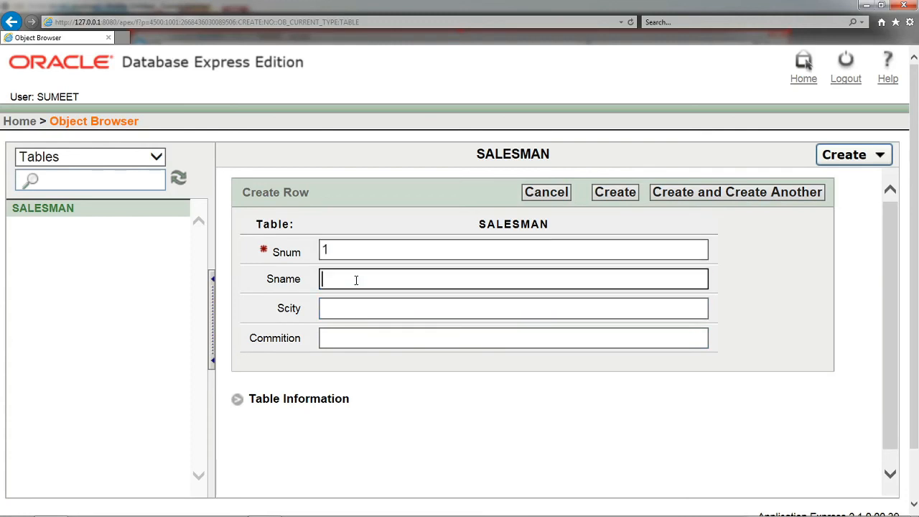
pyautogui.write('sumeet')
pyautogui.click(361, 308)
pyautogui.write('ch')
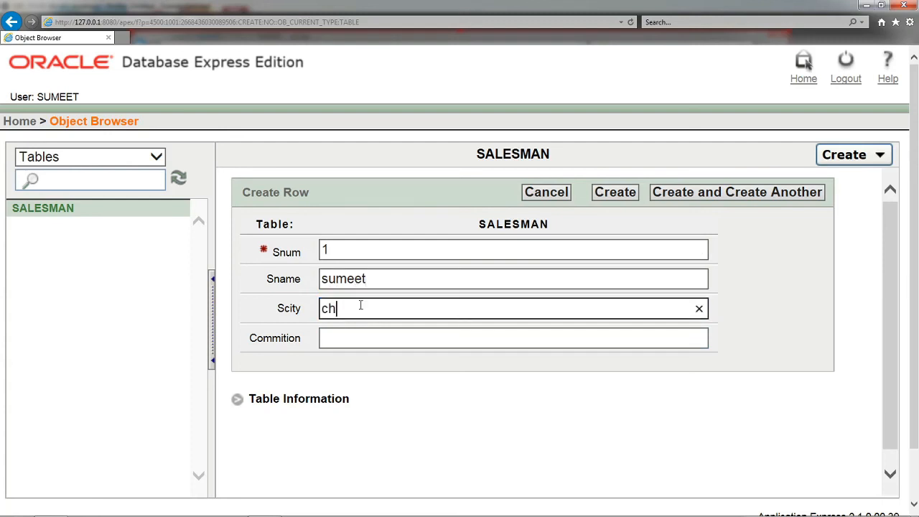
pyautogui.write('hapi')
pyautogui.click(366, 341)
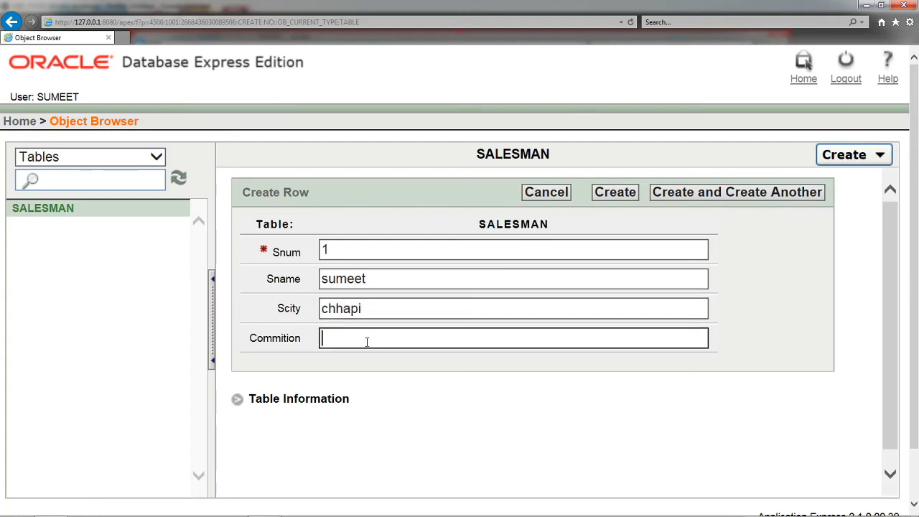
pyautogui.write('12')
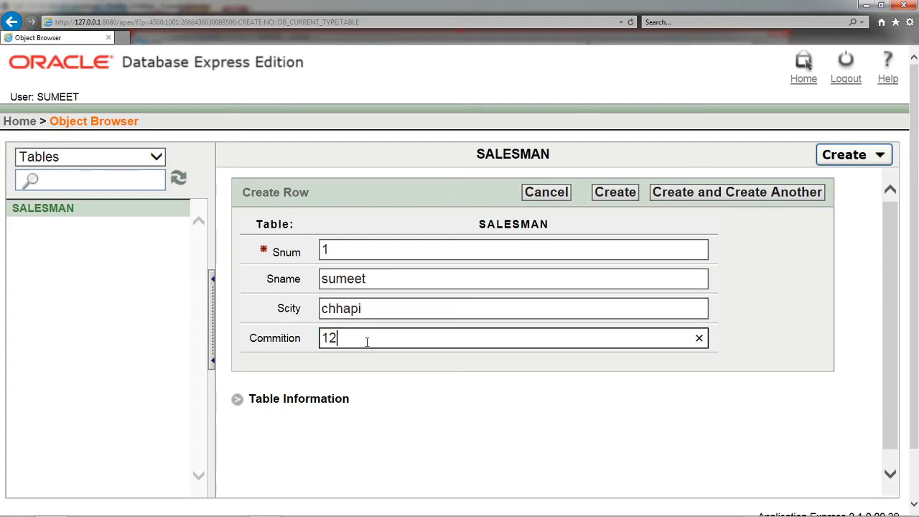
pyautogui.click(712, 198)
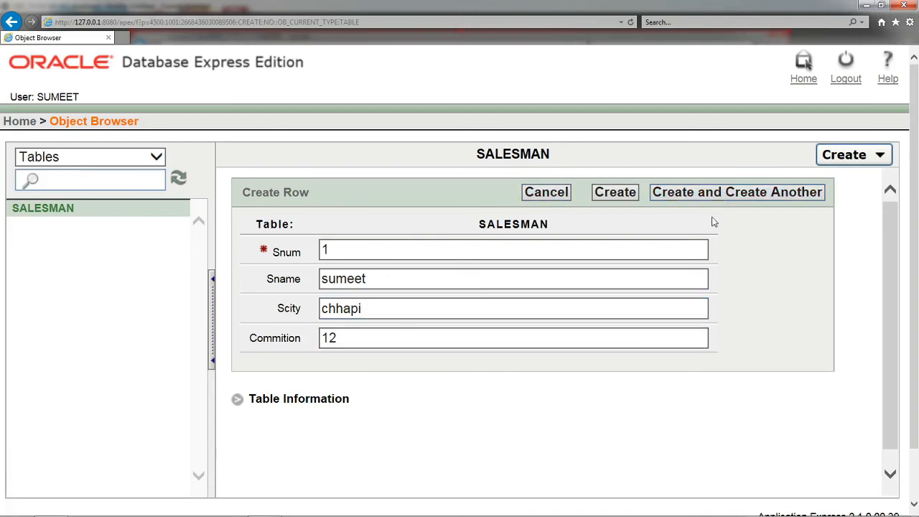
# Step: Insert a second SALESMAN row with Snum 1, the salesman's name, Scity chhapi and Commition 11
pyautogui.click(587, 298)
pyautogui.click(413, 290)
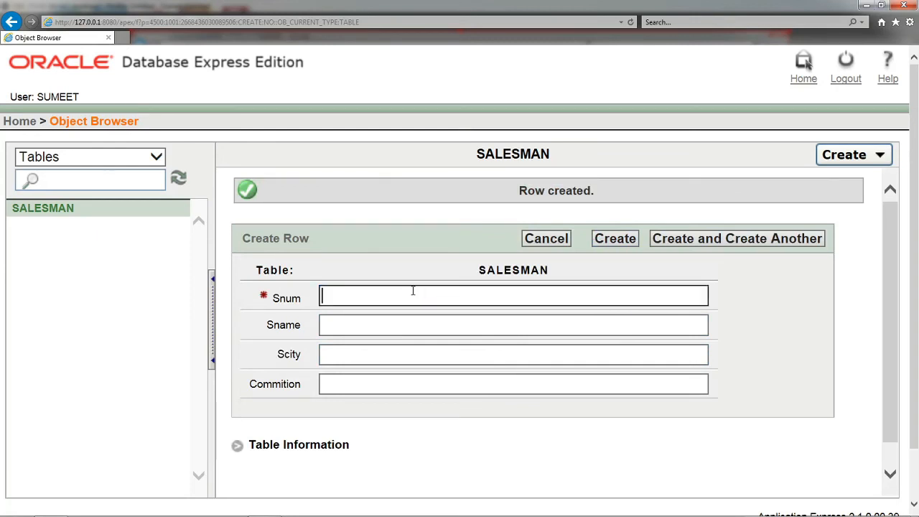
pyautogui.write('1')
pyautogui.click(506, 326)
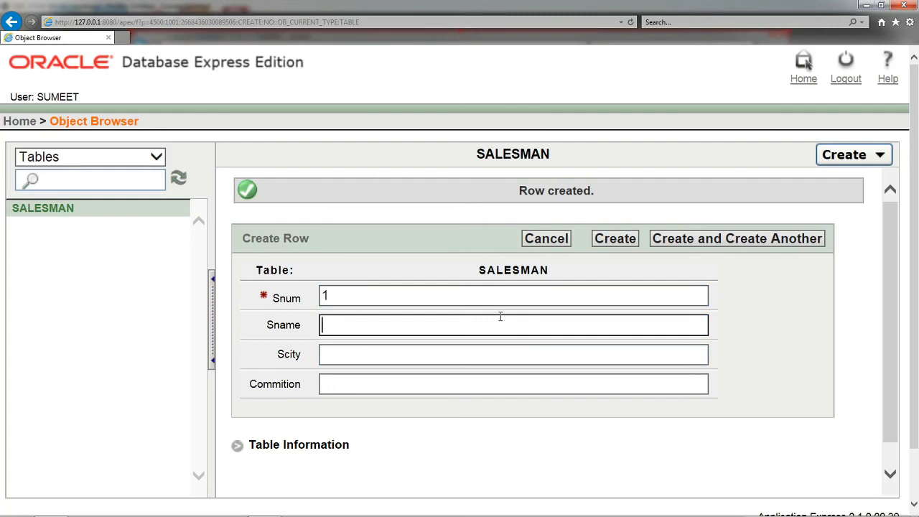
pyautogui.write('sumit')
pyautogui.press('Tab')
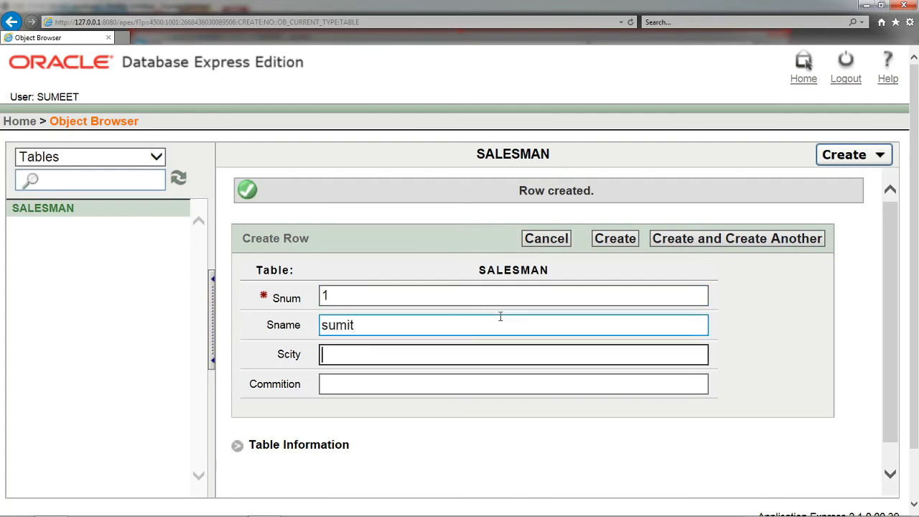
pyautogui.write('chhapi')
pyautogui.press('Tab')
pyautogui.write('11')
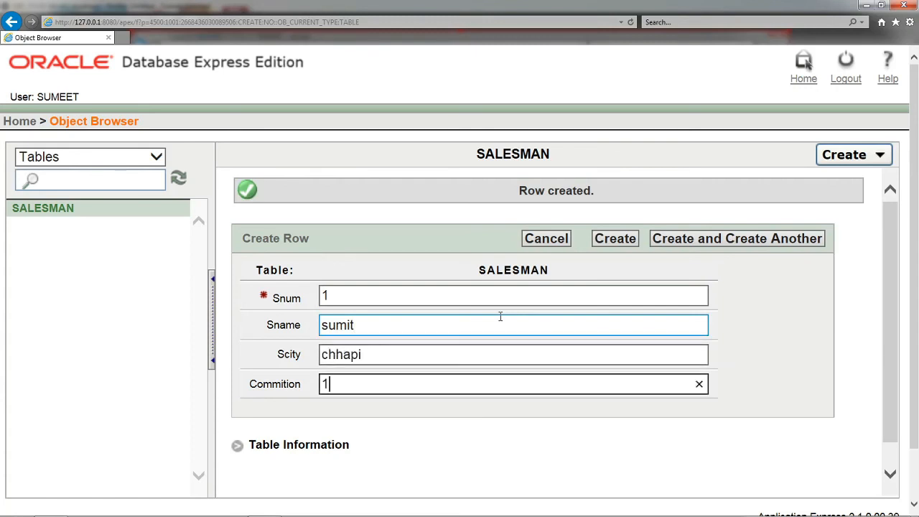
pyautogui.click(693, 245)
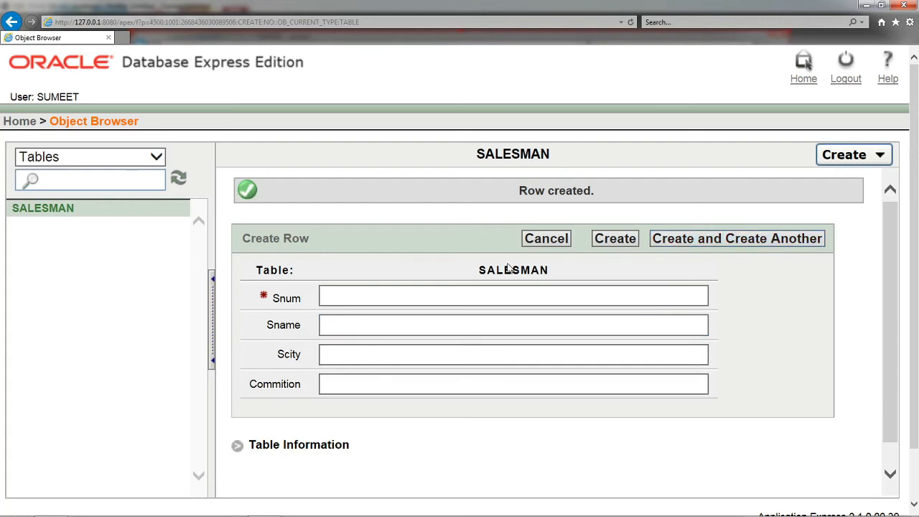
# Step: Leave the row entry form and display the SALESMAN table's stored data
pyautogui.scroll(-2, 785, 272)
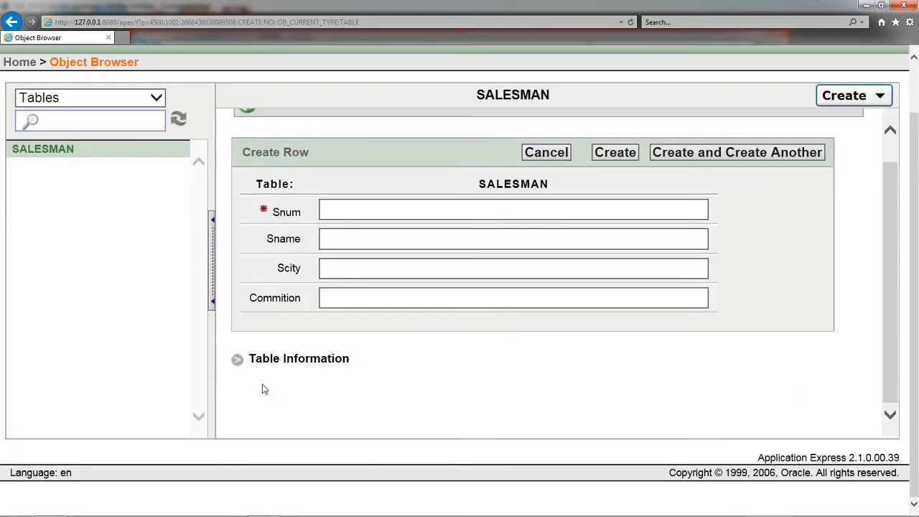
pyautogui.scroll(2, 344, 236)
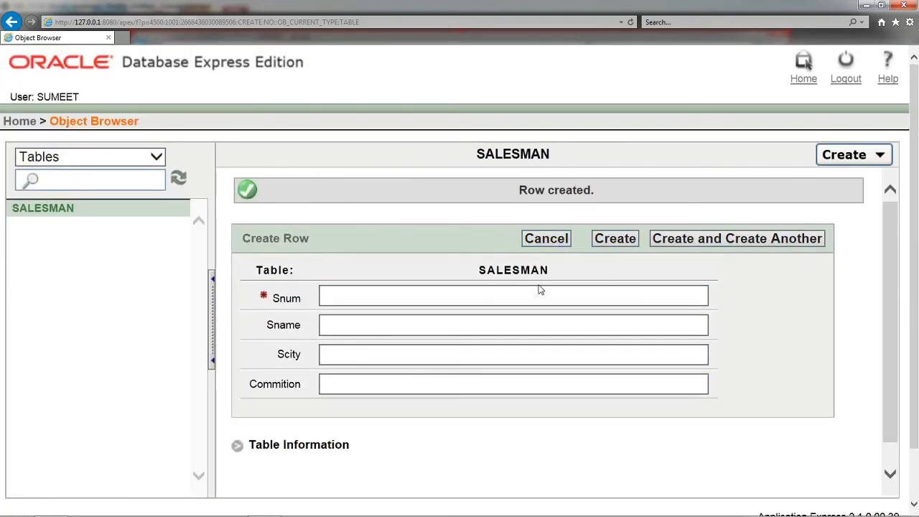
pyautogui.click(24, 207)
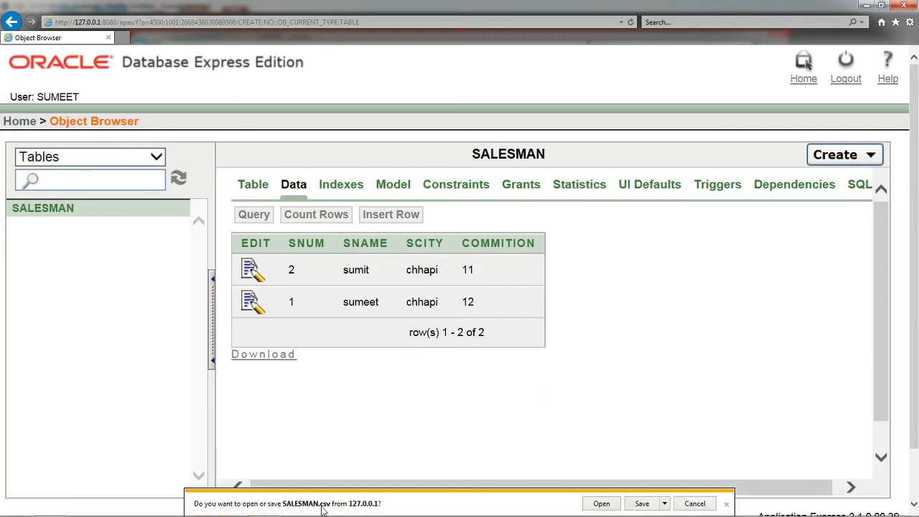
# Step: Save the table data as SALESMAN.csv and review the exported rows in Excel
pyautogui.click(641, 503)
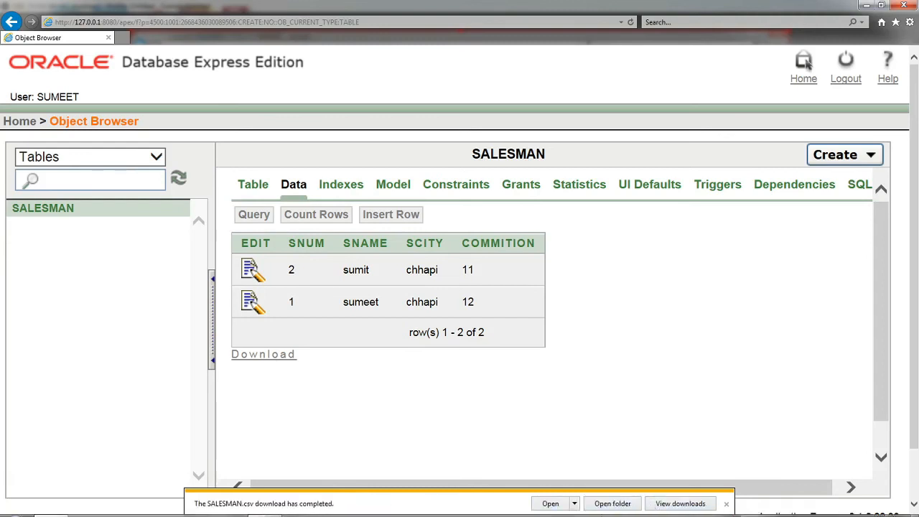
pyautogui.click(563, 505)
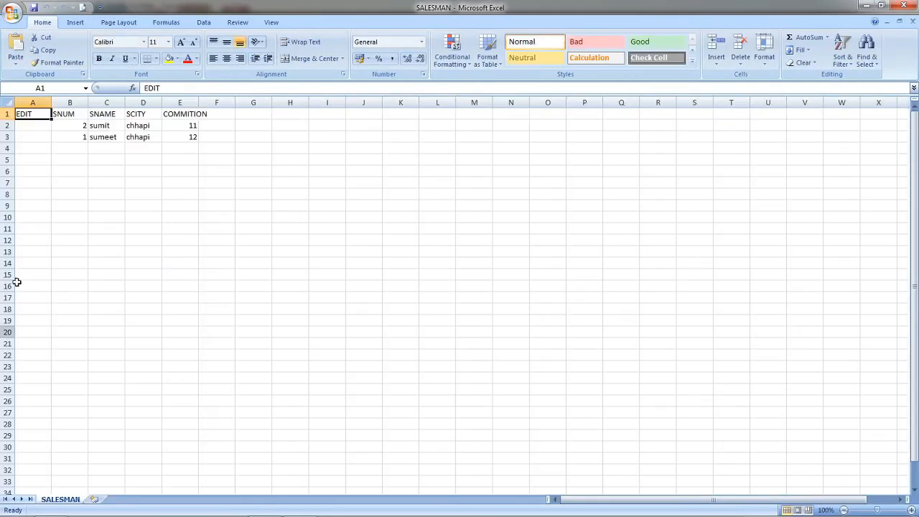
pyautogui.click(62, 134)
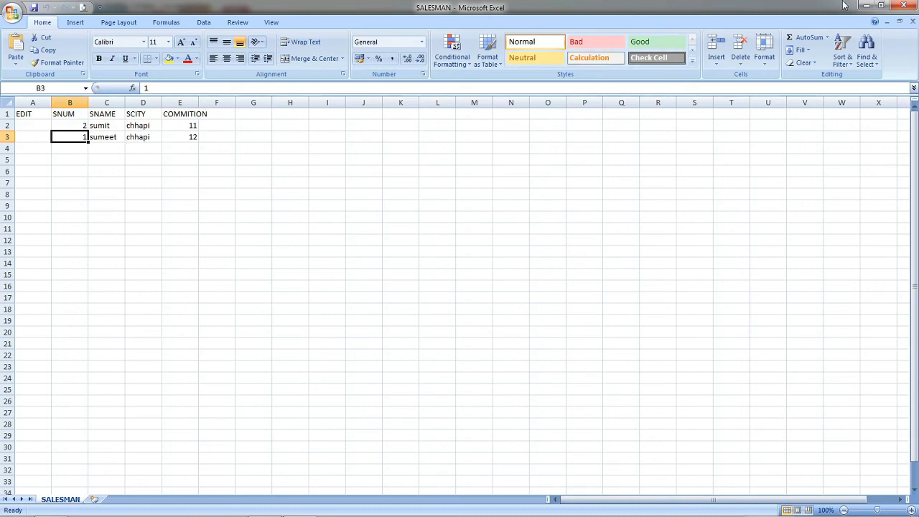
pyautogui.click(915, 5)
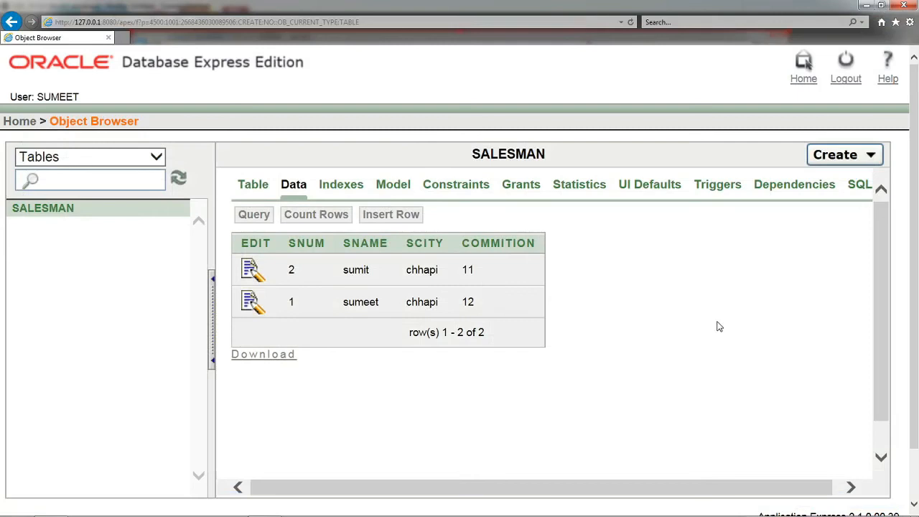
# Step: Return to the home page and open the SQL Commands editor
pyautogui.click(21, 121)
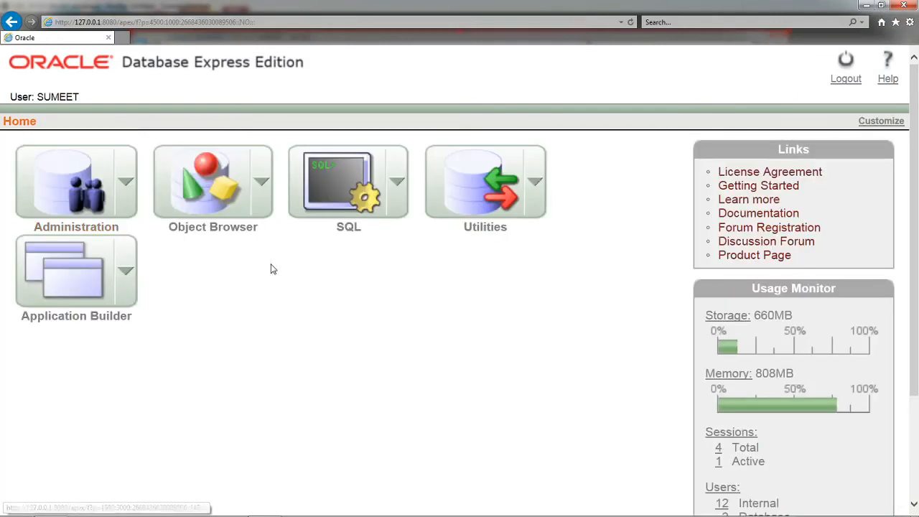
pyautogui.click(399, 183)
pyautogui.moveTo(359, 256)
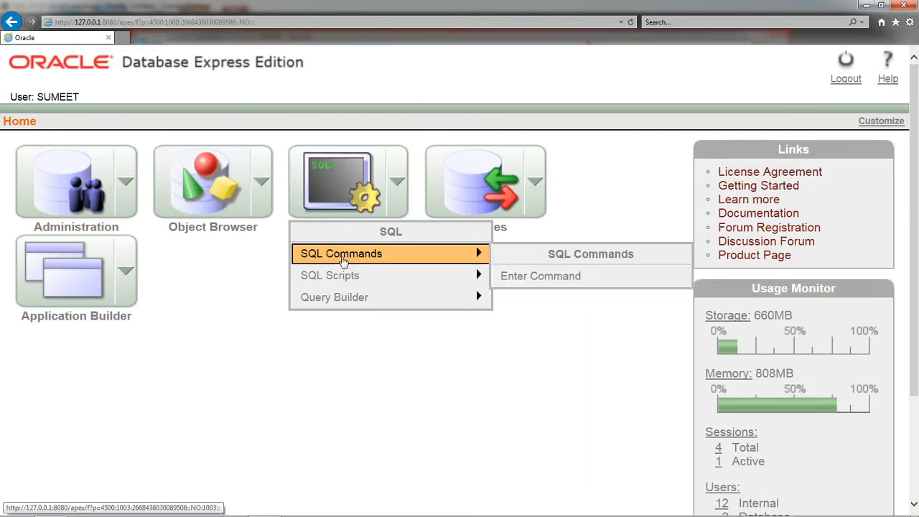
pyautogui.click(325, 183)
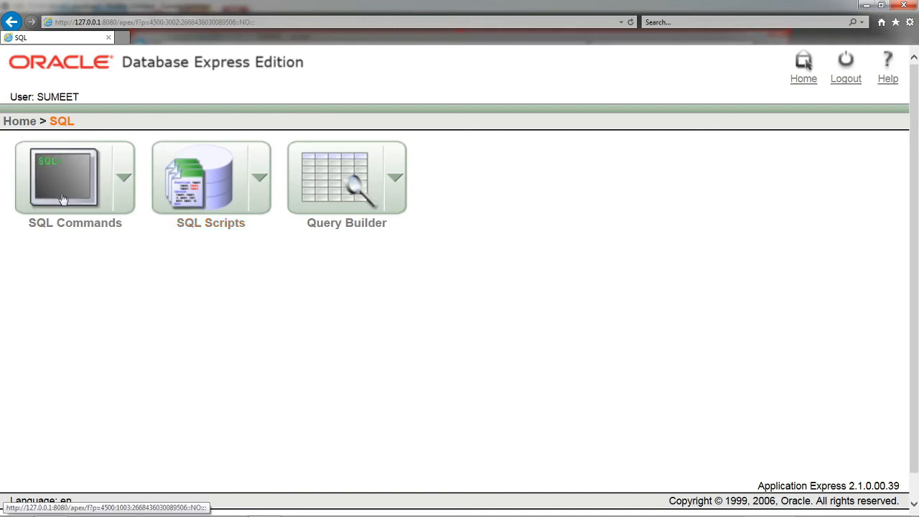
pyautogui.click(101, 208)
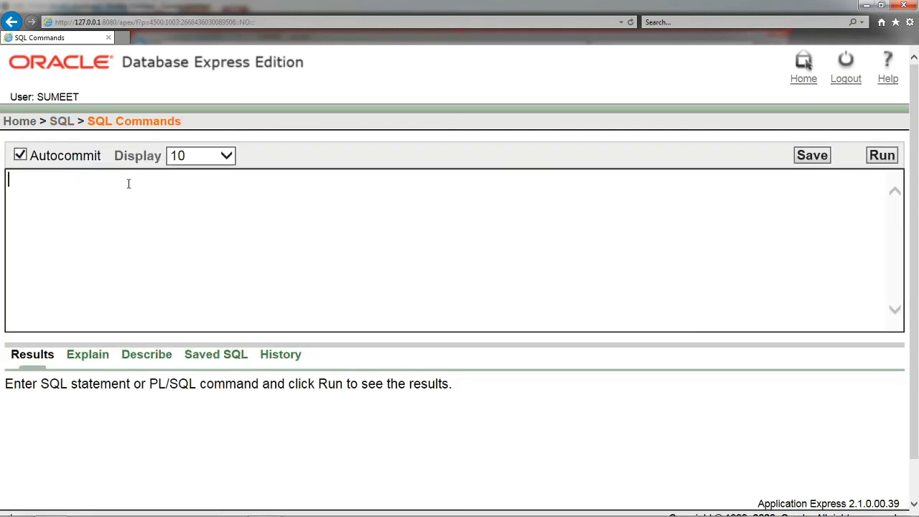
# Step: Run the query "select * from salesman;" and review the returned rows and execution time
pyautogui.write('selct ')
pyautogui.write('t ')
pyautogui.write('* from ')
pyautogui.write('salesman;')
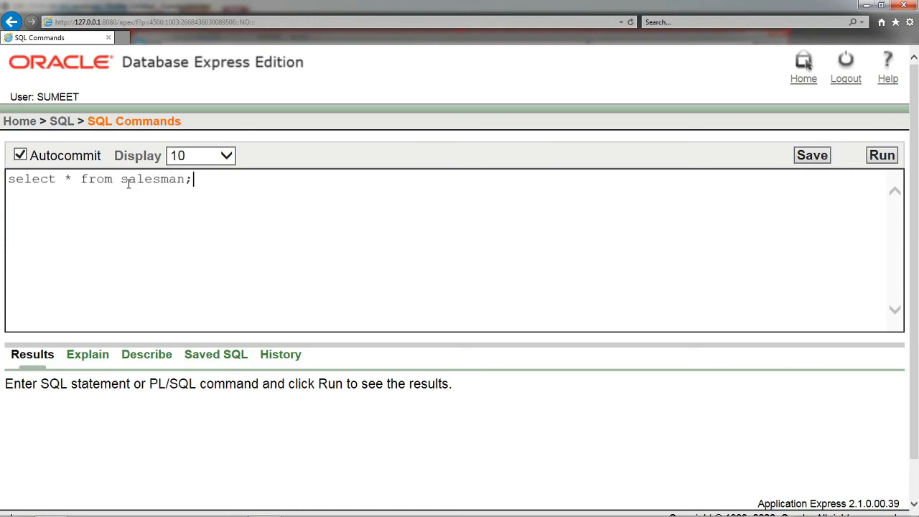
pyautogui.click(881, 155)
pyautogui.scroll(-2, 463, 336)
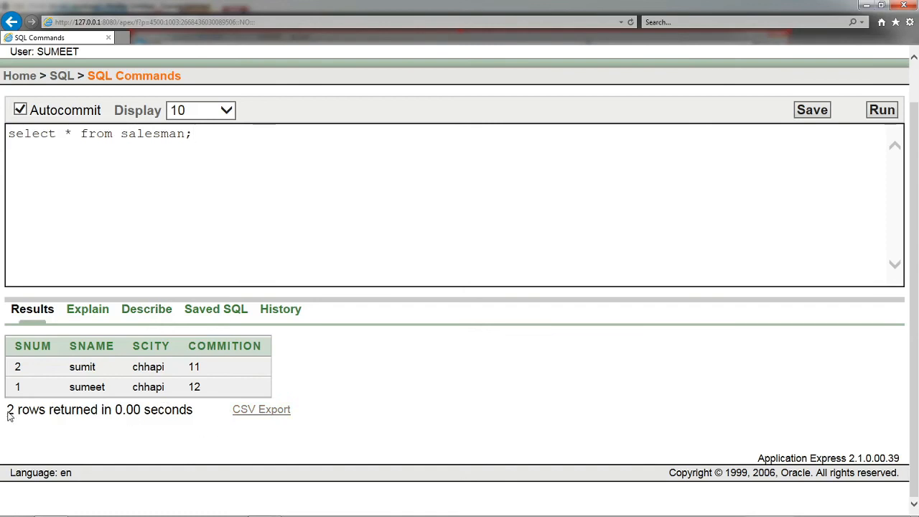
pyautogui.doubleClick(170, 421)
pyautogui.doubleClick(131, 409)
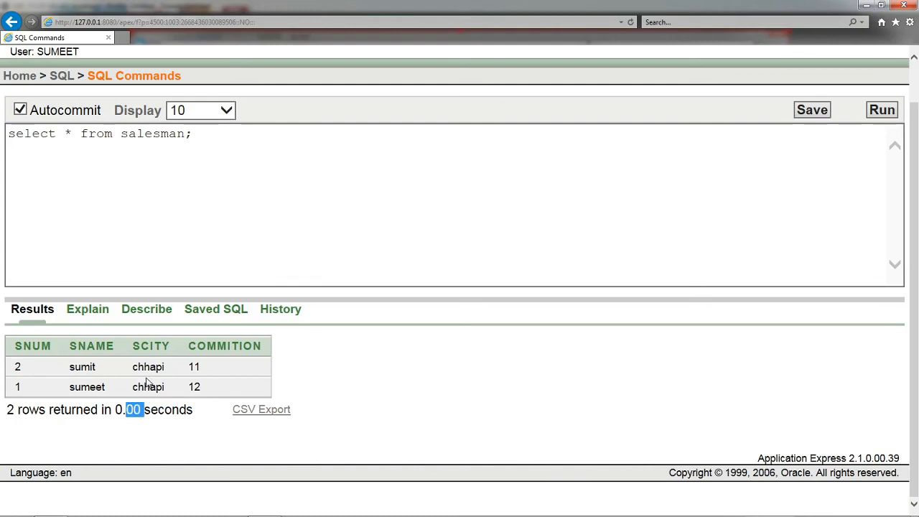
pyautogui.scroll(2, 359, 229)
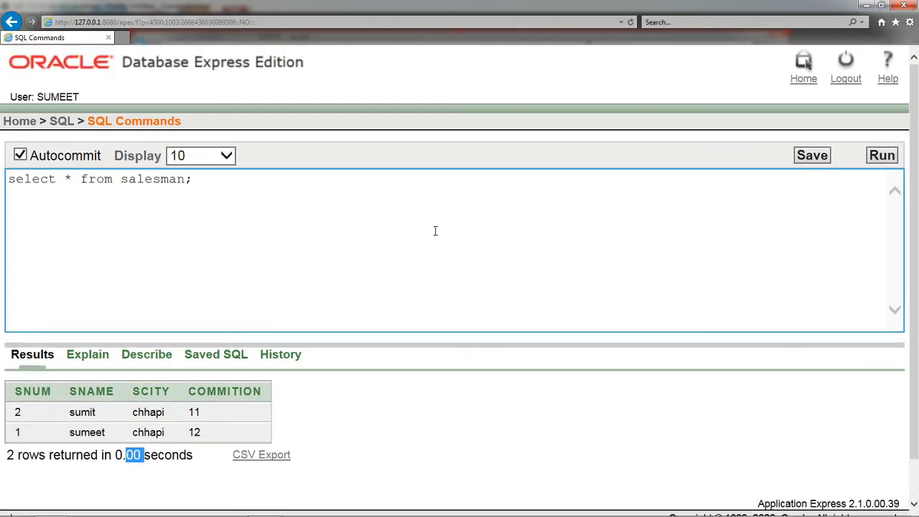
pyautogui.hotkey('alt', 'Tab')
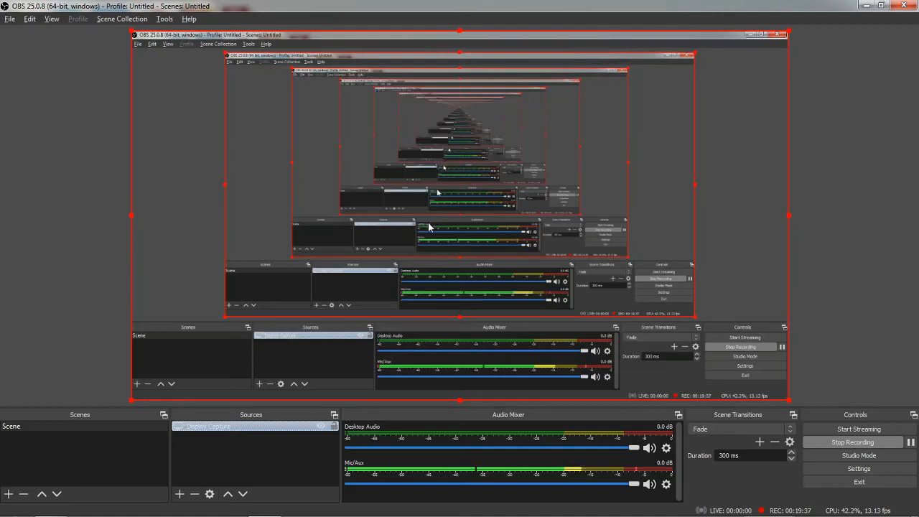
pyautogui.hotkey('alt', 'Tab')
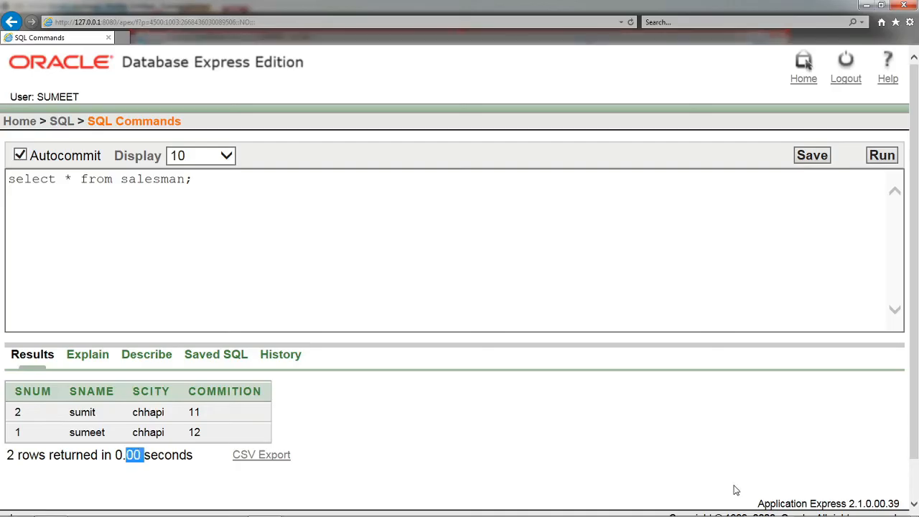
# Step: Leave SQL Commands for the home page and examine the Query Builder and Application Builder options, including Application Administration
pyautogui.click(62, 120)
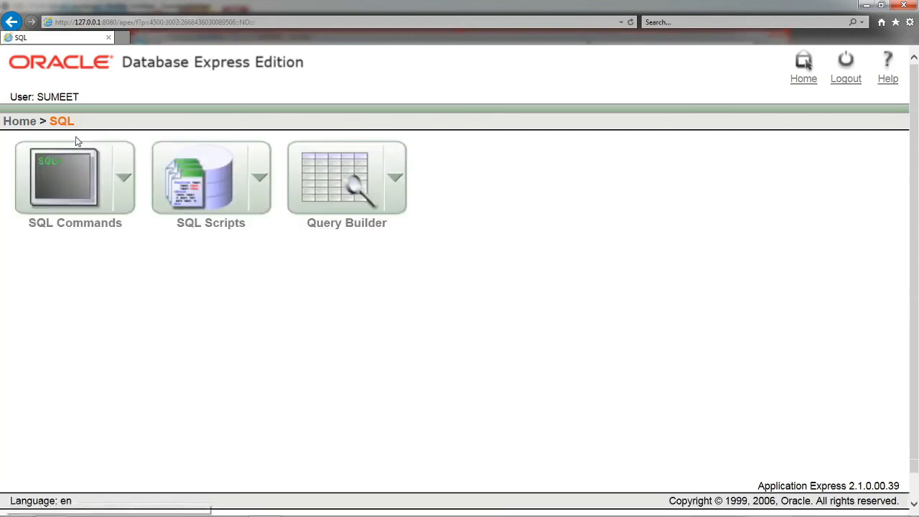
pyautogui.click(397, 178)
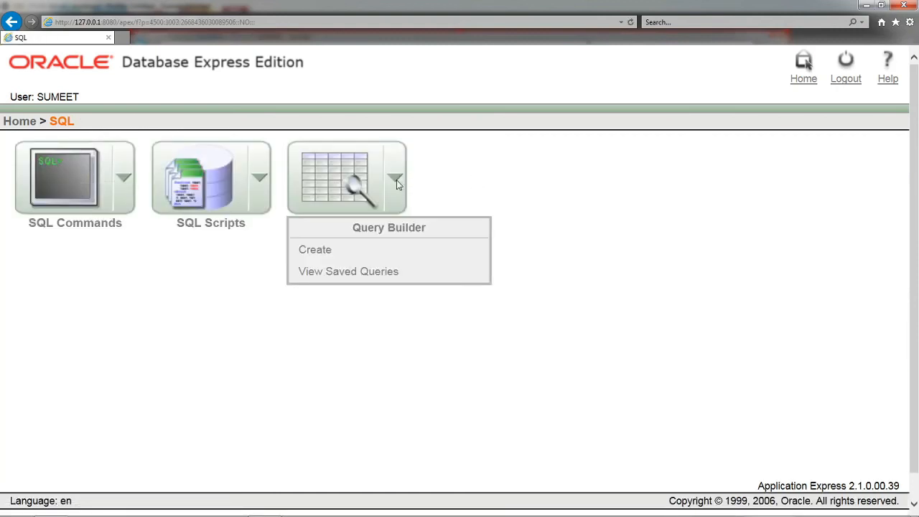
pyautogui.click(16, 121)
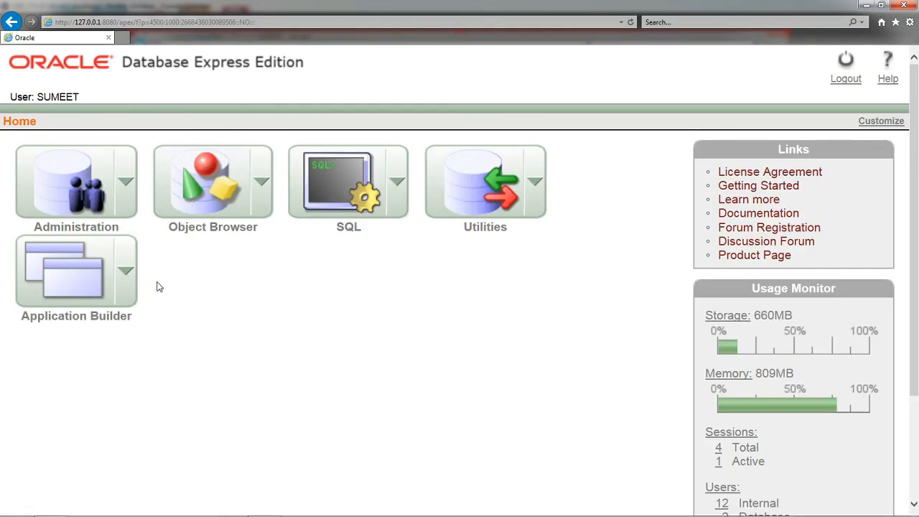
pyautogui.click(122, 272)
pyautogui.scroll(-2, 210, 287)
pyautogui.moveTo(165, 276)
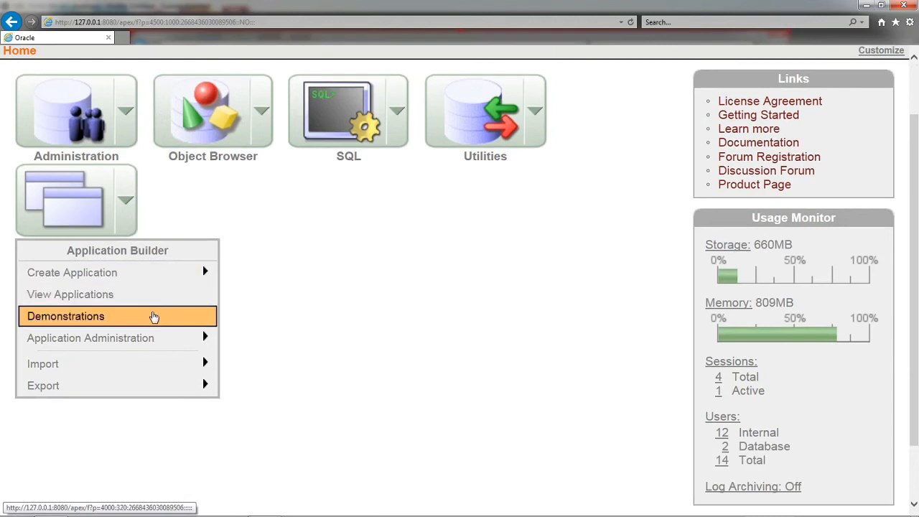
pyautogui.moveTo(169, 341)
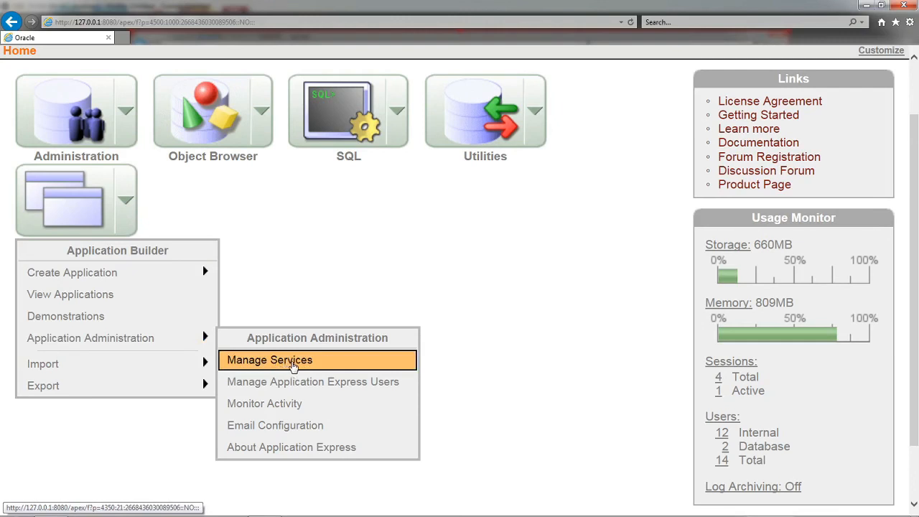
pyautogui.moveTo(160, 372)
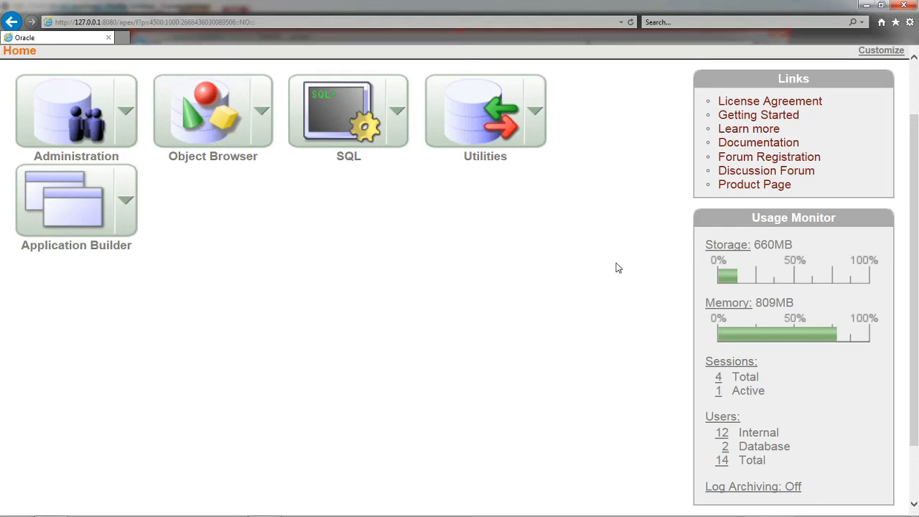
pyautogui.scroll(2, 615, 266)
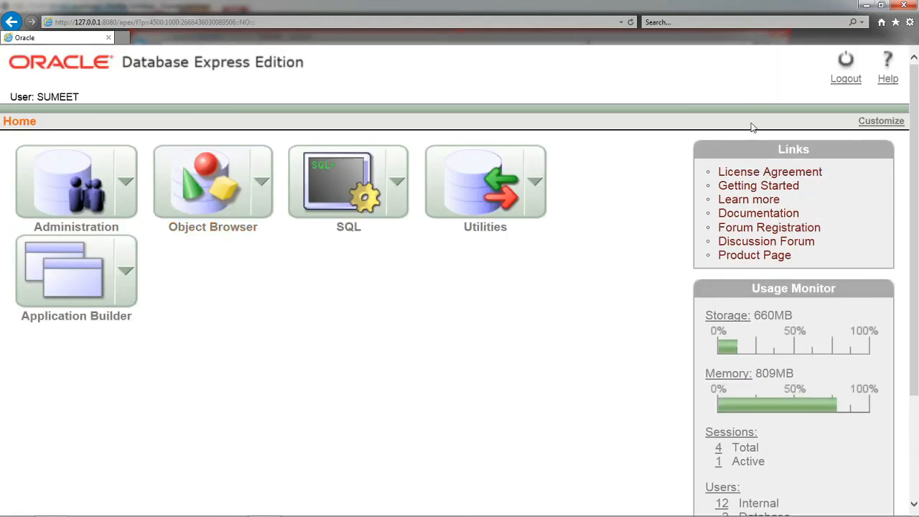
# Step: Log out and log back in with the regular user's database username and password
pyautogui.click(845, 79)
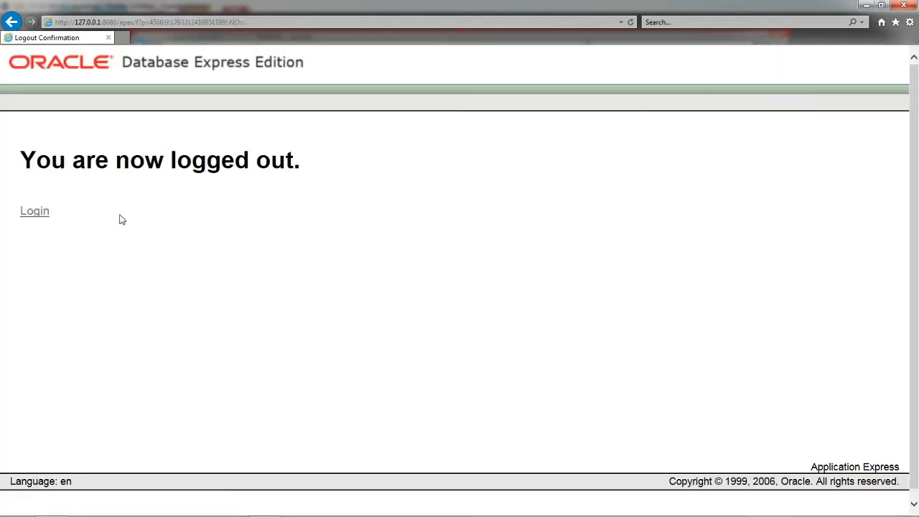
pyautogui.click(38, 213)
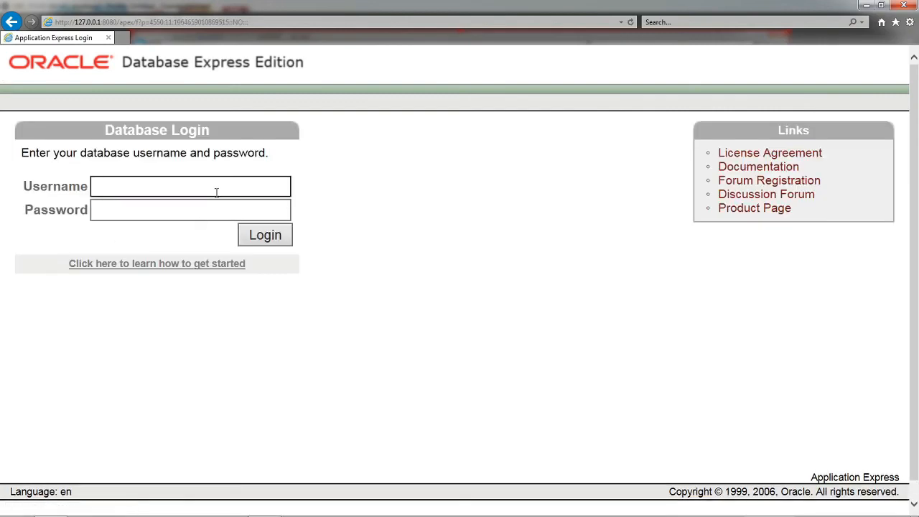
pyautogui.write('sumeet')
pyautogui.press('Tab')
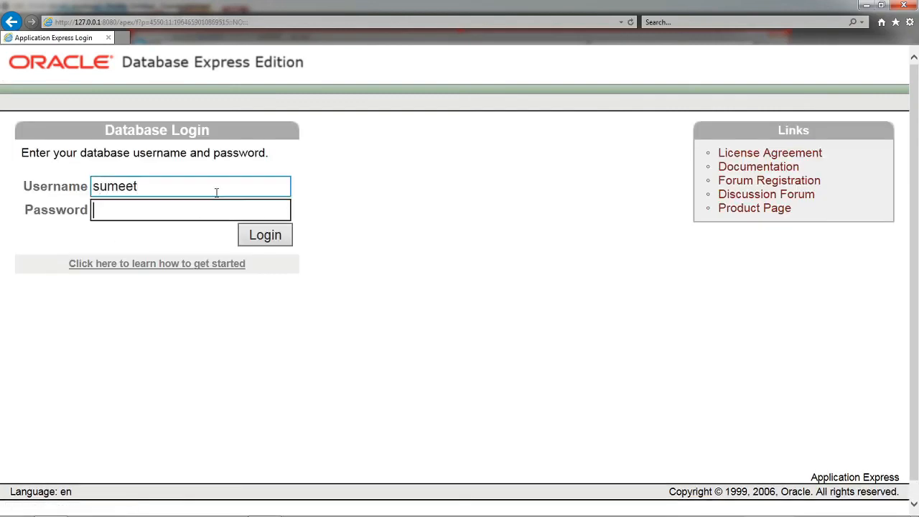
pyautogui.write('*****')
pyautogui.click(281, 241)
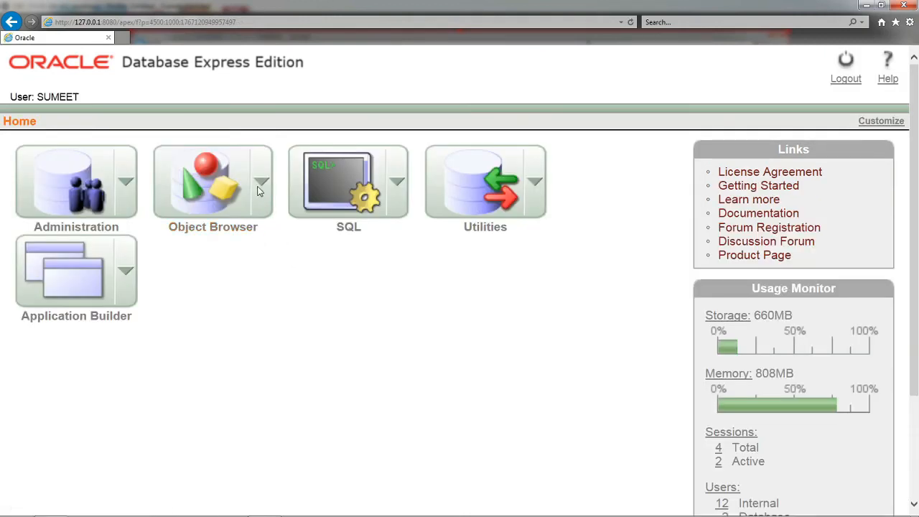
# Step: Browse the Administration options, request the Create User page for database users and read its access requirements
pyautogui.click(123, 184)
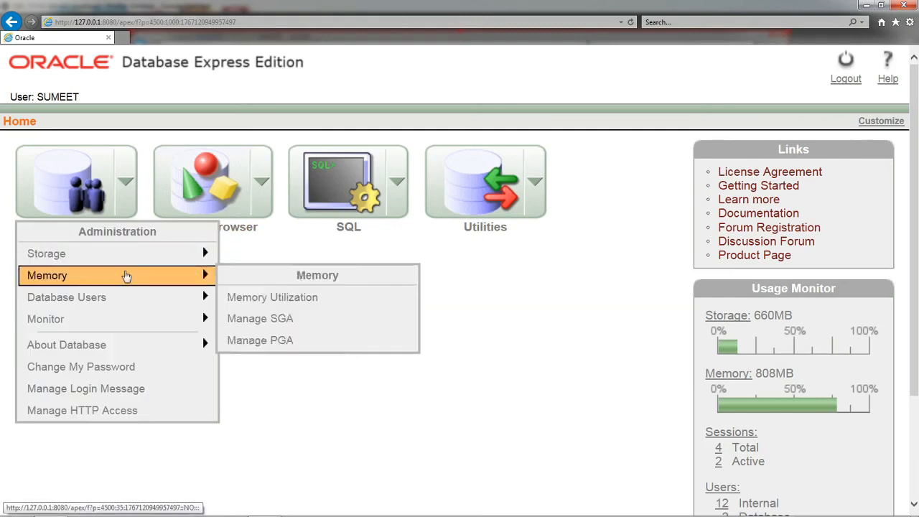
pyautogui.moveTo(102, 344)
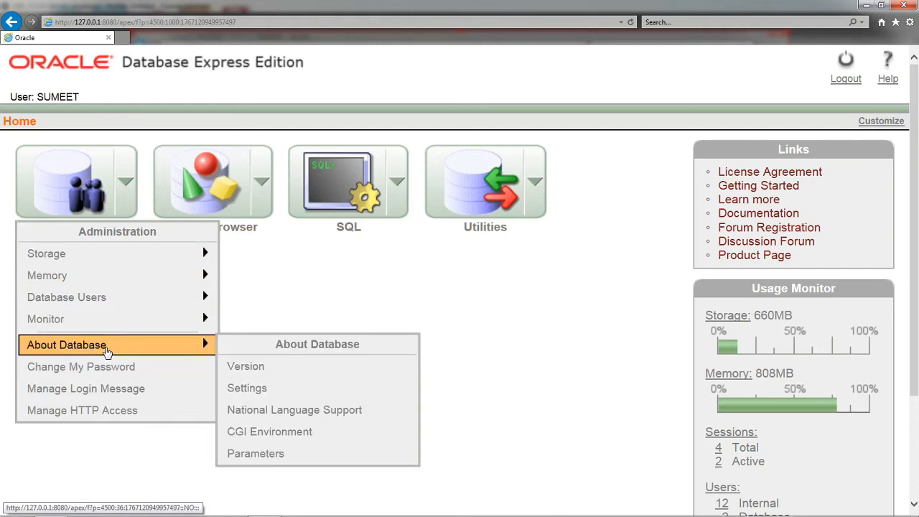
pyautogui.moveTo(121, 316)
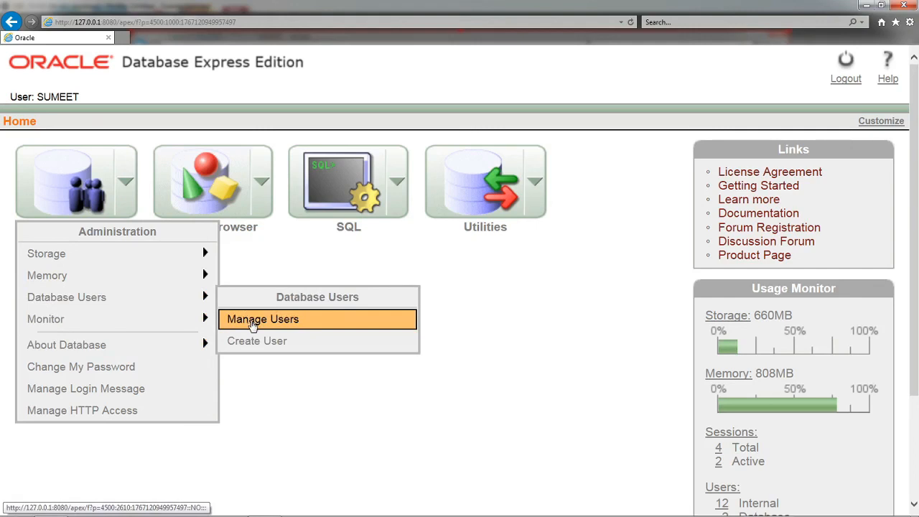
pyautogui.click(256, 339)
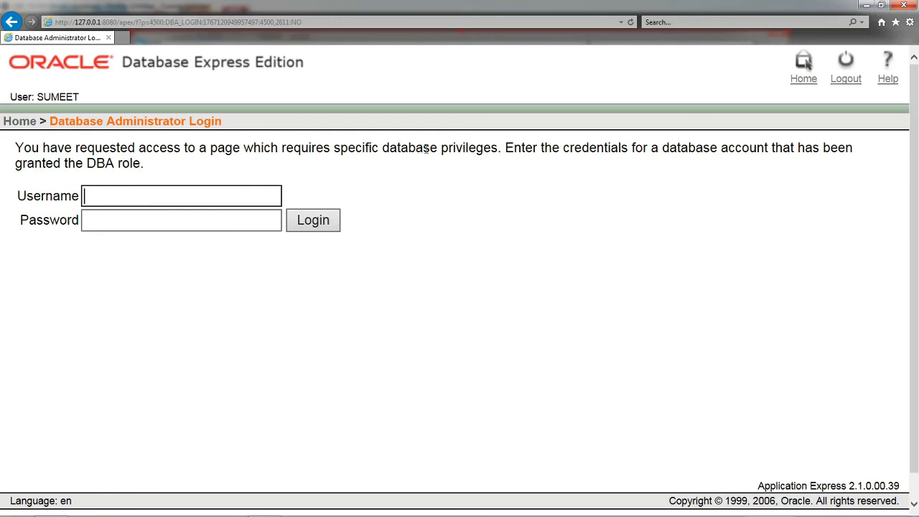
pyautogui.doubleClick(474, 149)
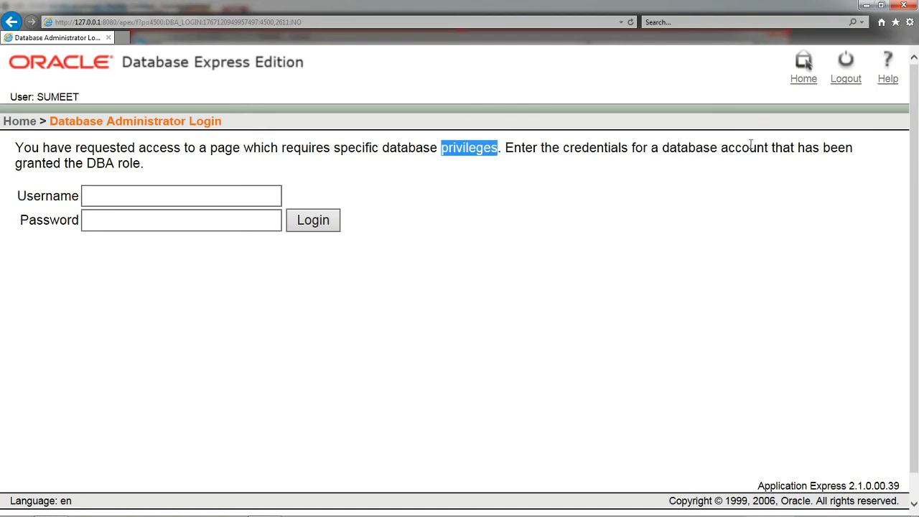
# Step: Try to log in to the Database Administrator page with the regular user's username and password
pyautogui.click(172, 196)
pyautogui.write('sumeet')
pyautogui.press('Tab')
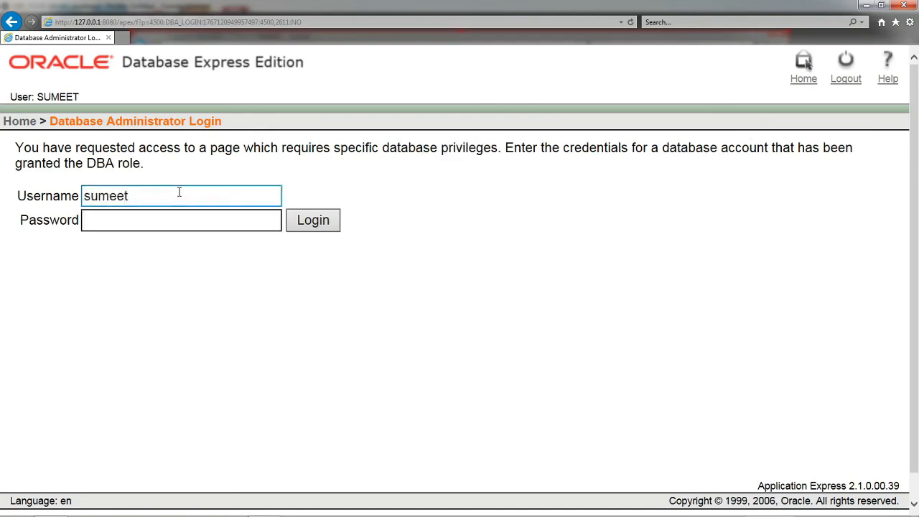
pyautogui.write('••••••')
pyautogui.click(326, 227)
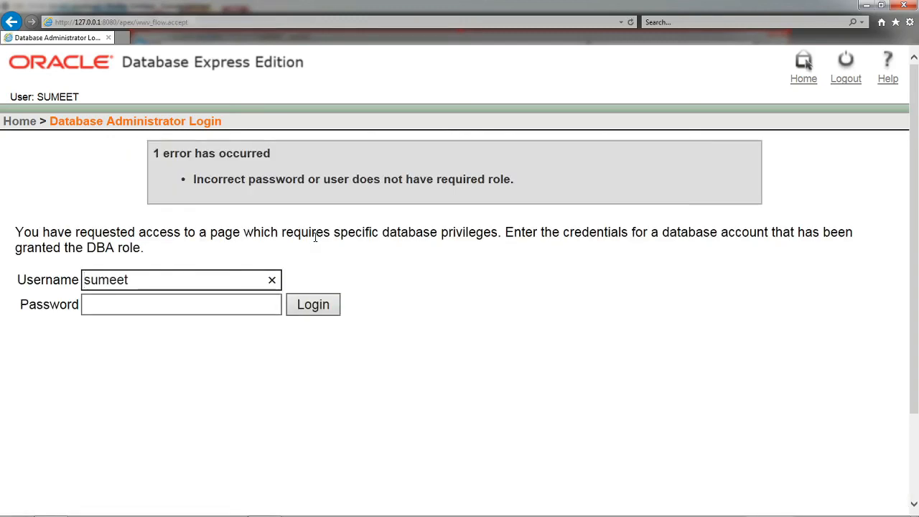
# Step: Examine the error message on the Database Administrator Login page, focusing on the password and role wording
pyautogui.doubleClick(276, 179)
pyautogui.doubleClick(335, 179)
pyautogui.click(544, 175)
pyautogui.moveTo(533, 180); pyautogui.dragTo(484, 199)
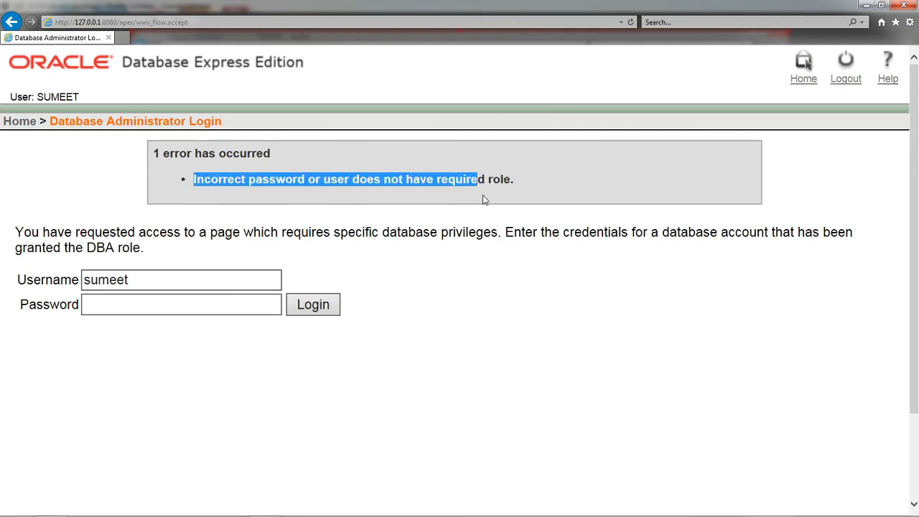
pyautogui.doubleClick(506, 184)
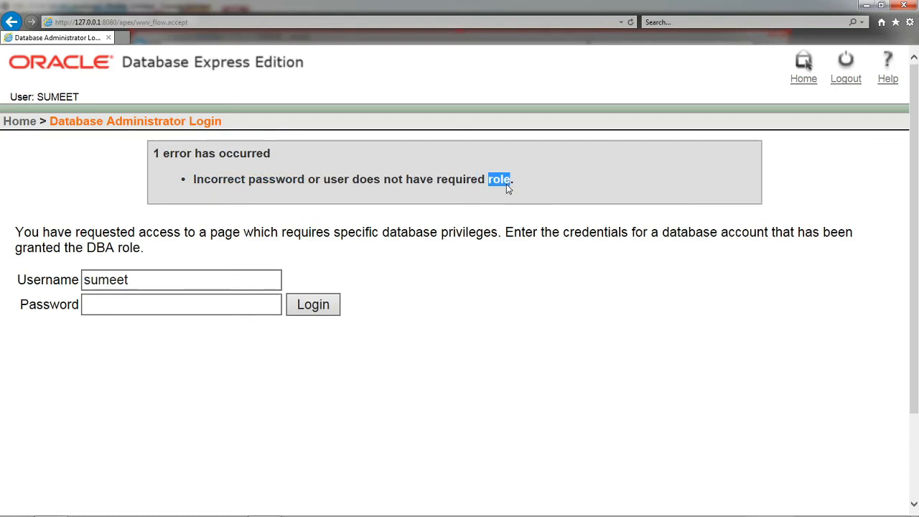
pyautogui.click(271, 176)
pyautogui.moveTo(194, 181); pyautogui.dragTo(507, 183)
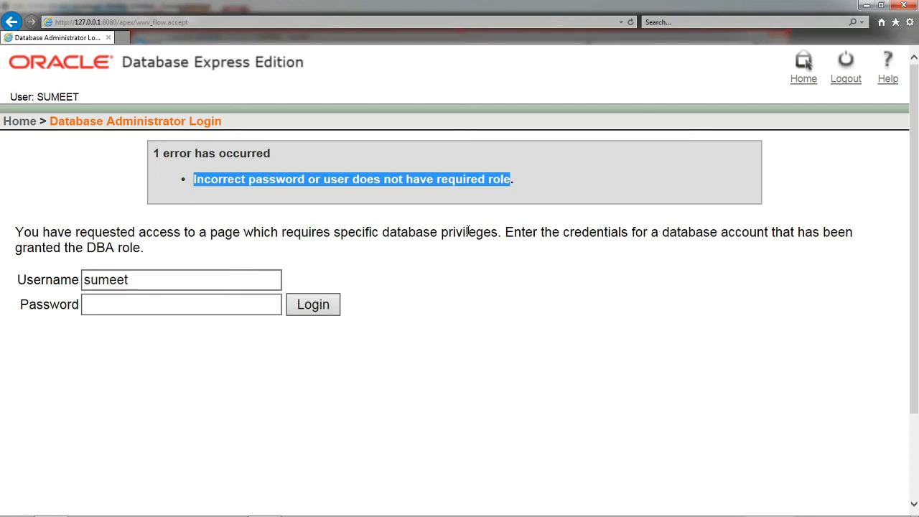
# Step: Log out of the regular account and log in as system with the account password
pyautogui.click(837, 77)
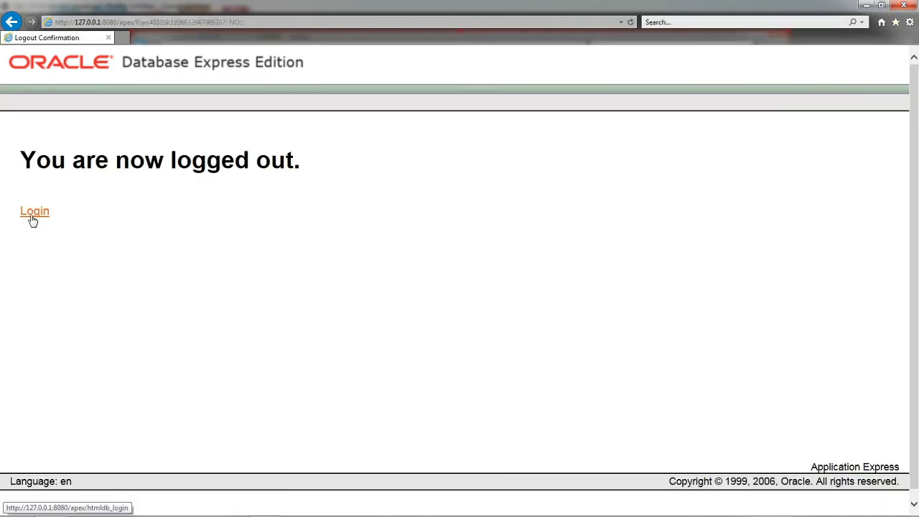
pyautogui.write('system')
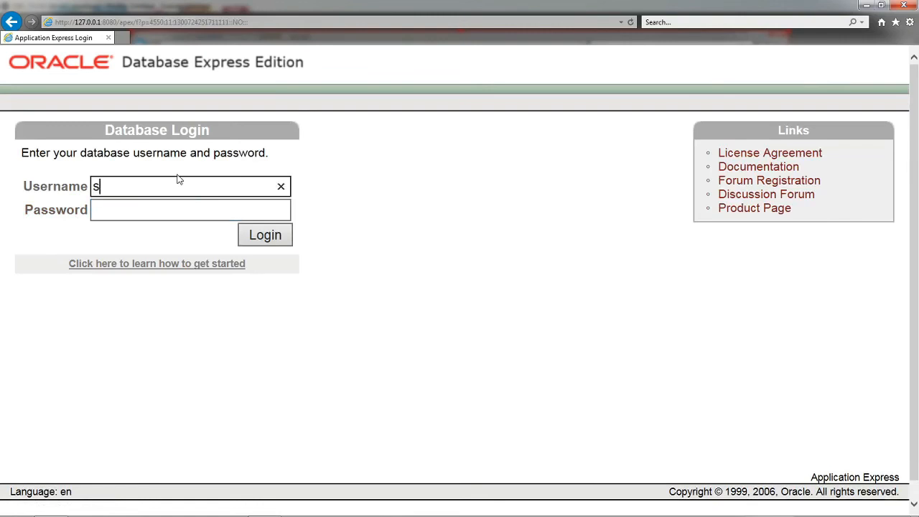
pyautogui.press('Tab')
pyautogui.click(258, 237)
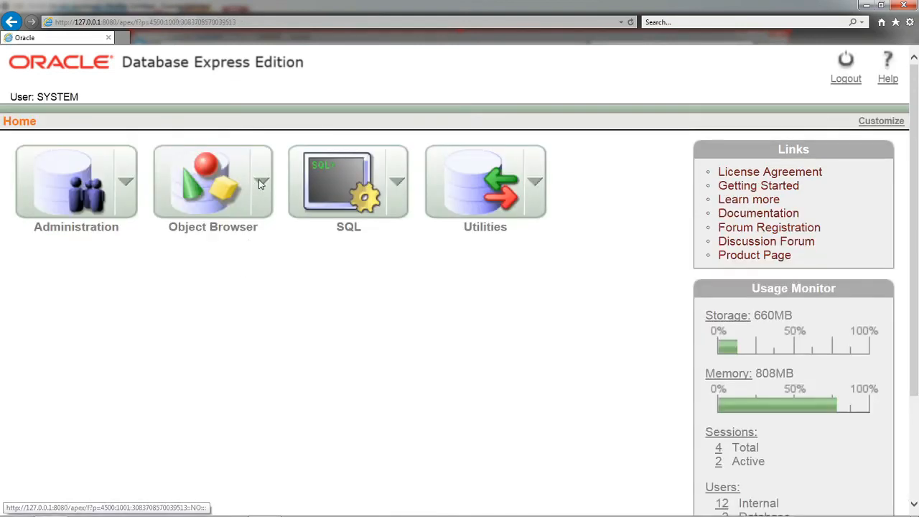
# Step: Go to Manage Database Users under Administration and open the regular user's unlocked account
pyautogui.click(260, 183)
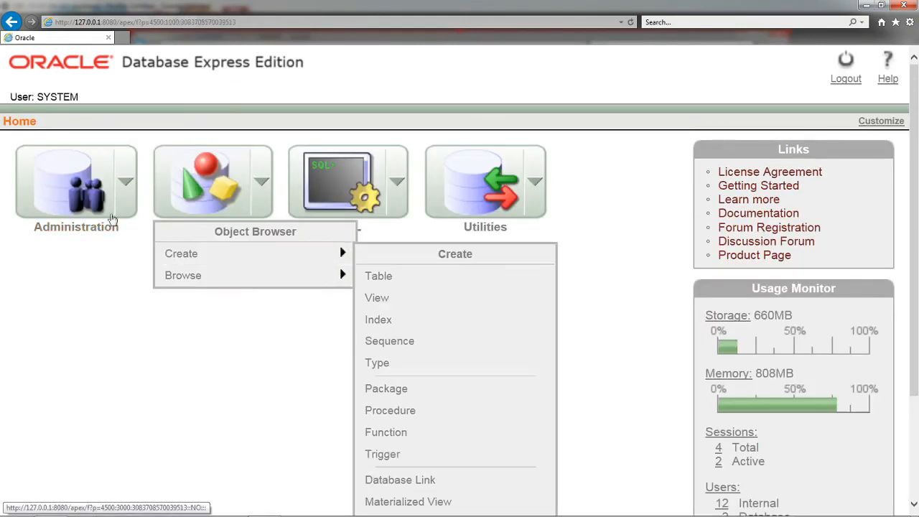
pyautogui.click(126, 182)
pyautogui.click(173, 343)
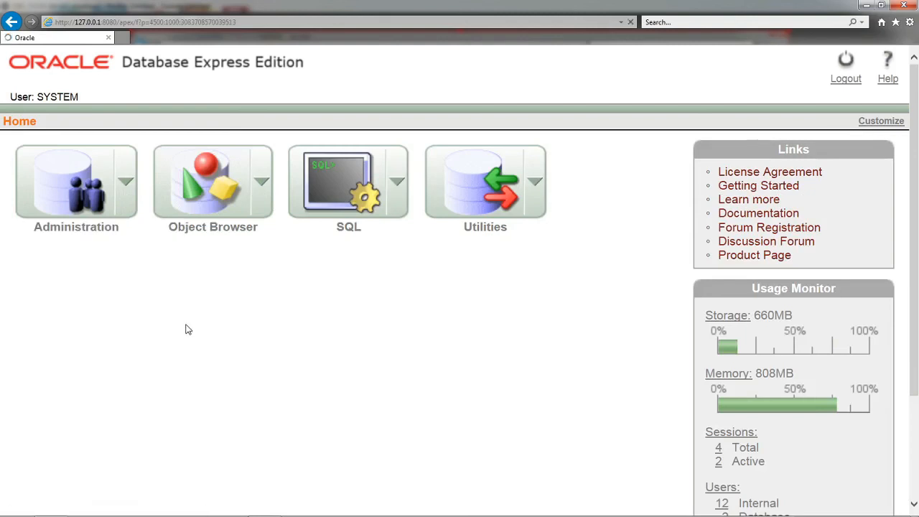
pyautogui.click(92, 124)
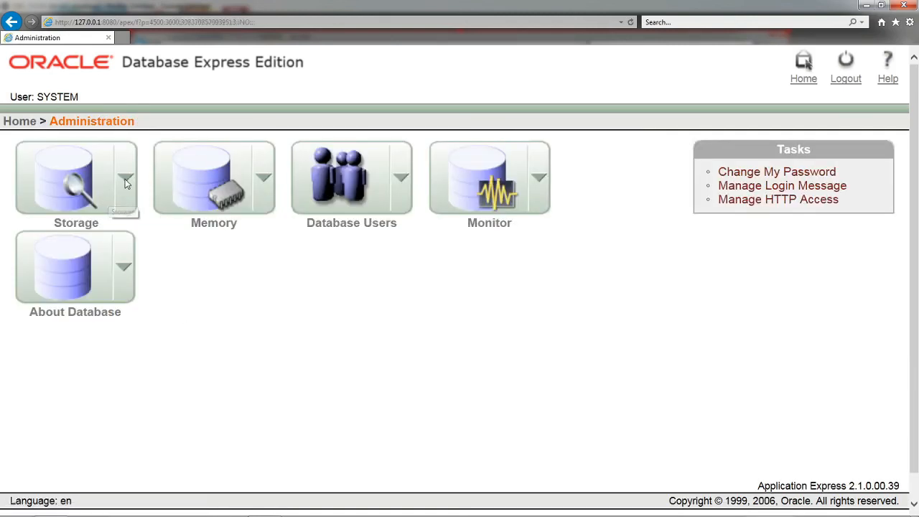
pyautogui.moveTo(400, 196)
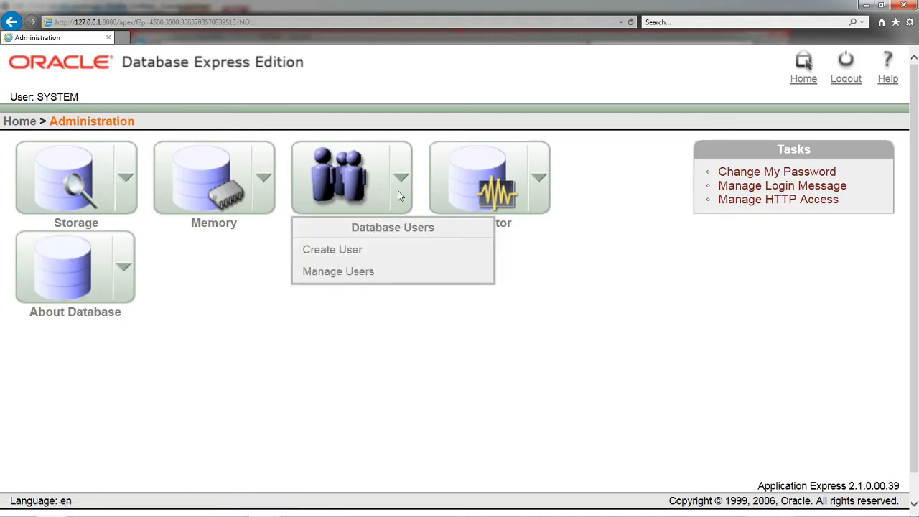
pyautogui.click(330, 276)
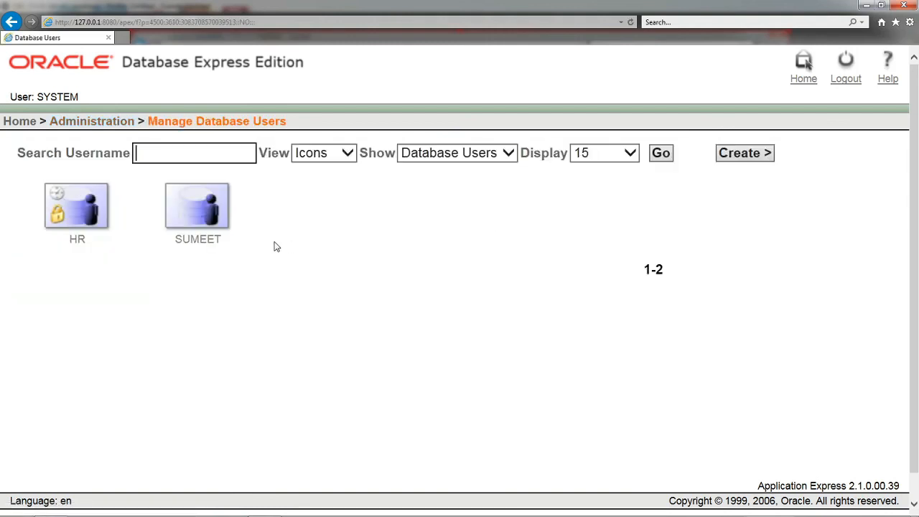
pyautogui.click(195, 226)
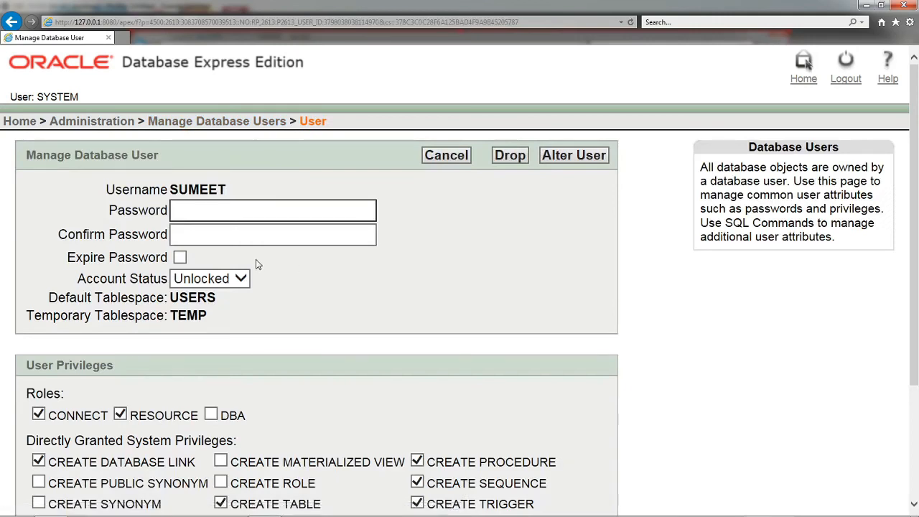
# Step: Grant the DBA role to the opened user and apply the alteration
pyautogui.scroll(-3, 256, 264)
pyautogui.click(211, 271)
pyautogui.scroll(1, 504, 265)
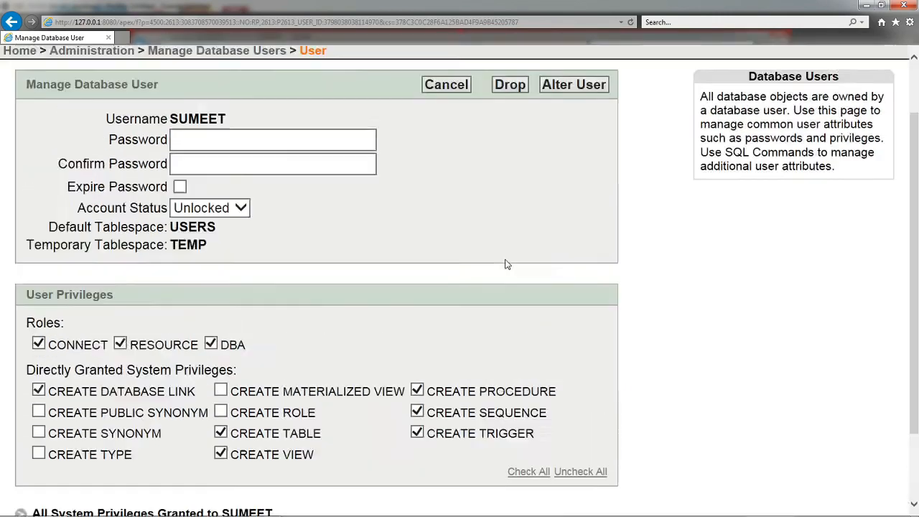
pyautogui.scroll(2, 505, 264)
pyautogui.click(582, 157)
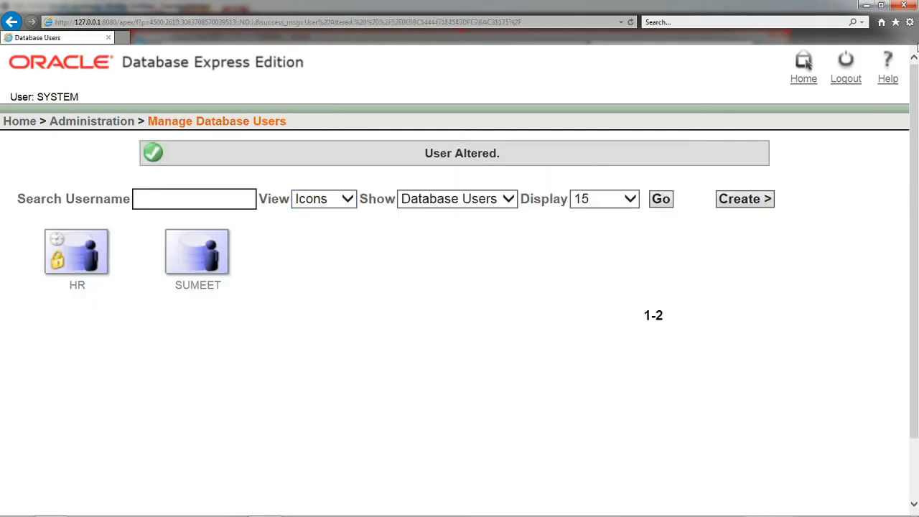
# Step: Log out of the system account and log in as the regular user who was granted DBA, entering the account username and password
pyautogui.click(846, 75)
pyautogui.click(42, 214)
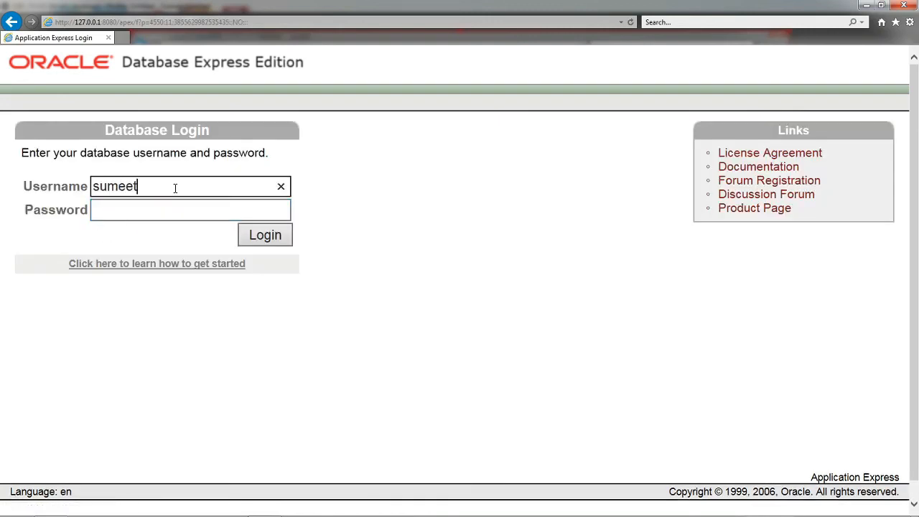
pyautogui.press('Tab')
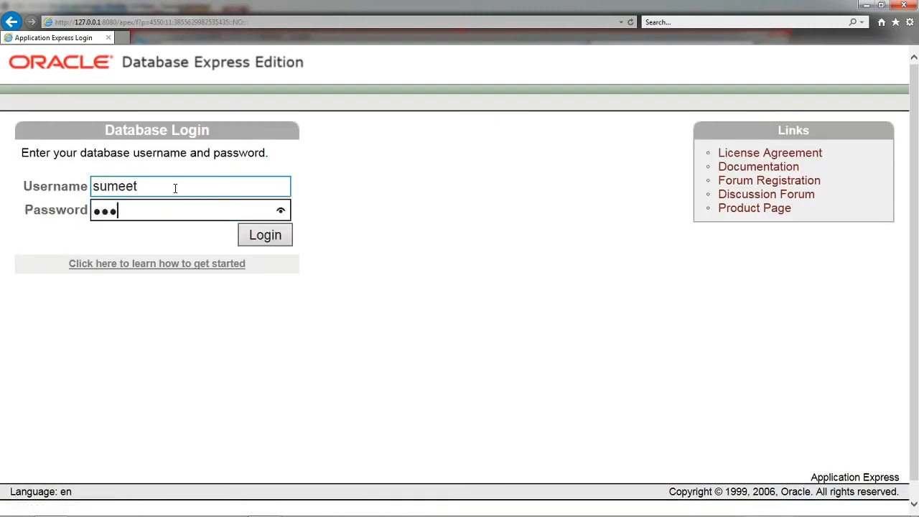
pyautogui.click(260, 239)
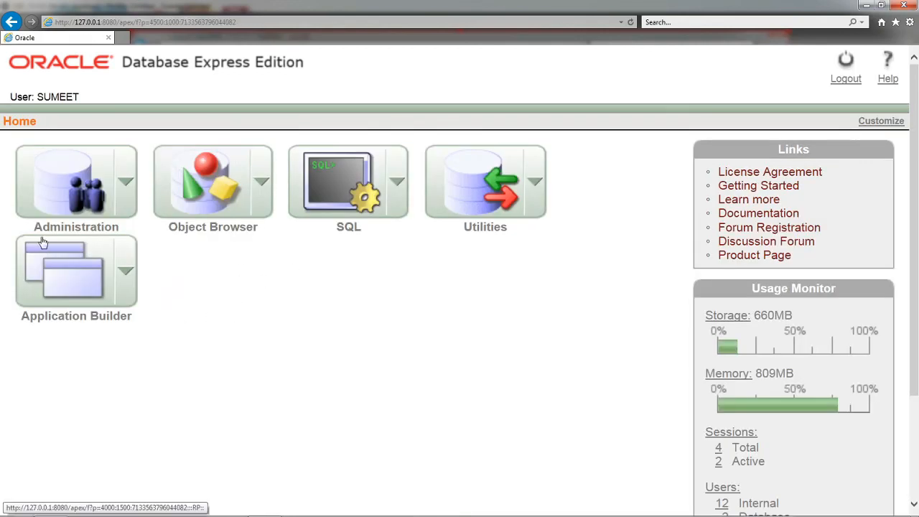
# Step: Open the Create Database User page from Database Users under Administration and look over its fields and privileges
pyautogui.click(123, 182)
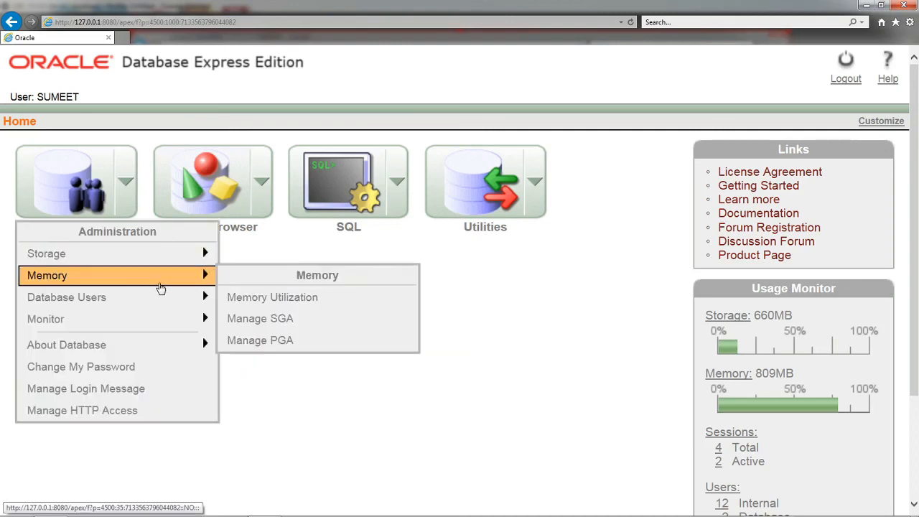
pyautogui.moveTo(171, 345)
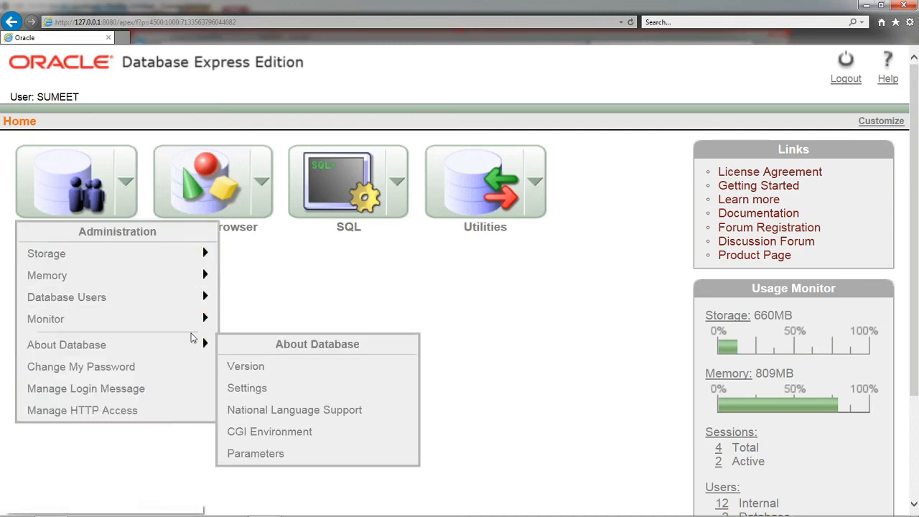
pyautogui.moveTo(203, 298)
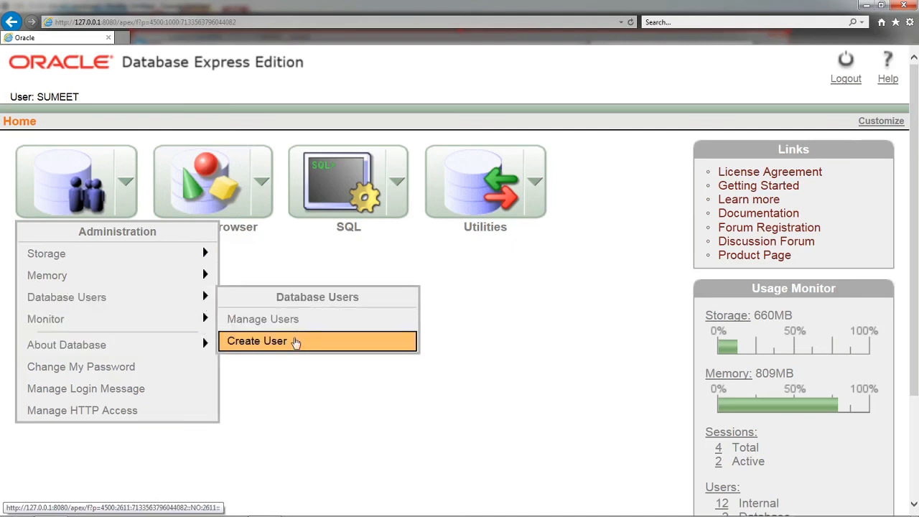
pyautogui.click(296, 341)
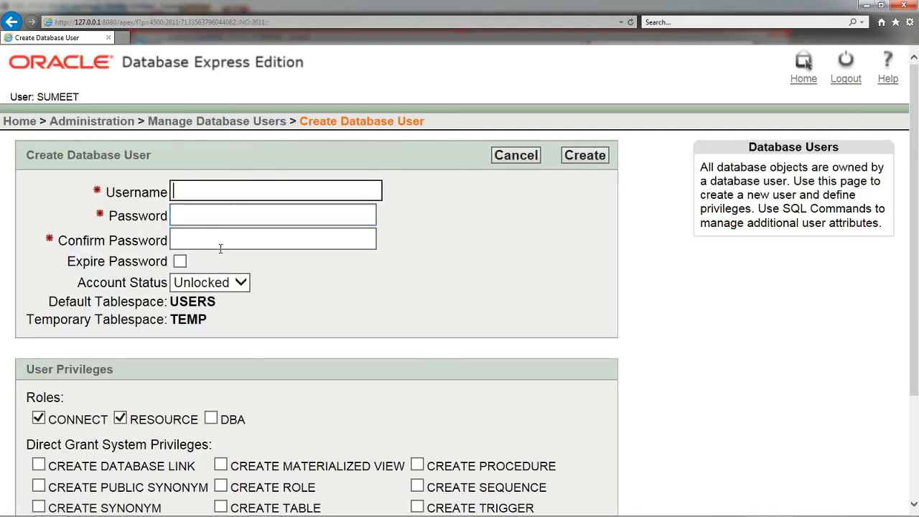
pyautogui.scroll(-2, 438, 333)
pyautogui.scroll(2, 253, 268)
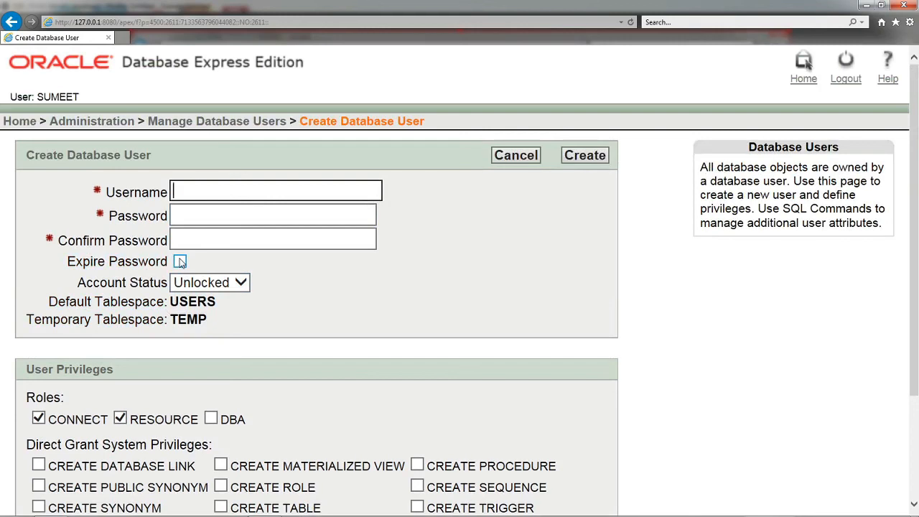
pyautogui.hotkey('alt', 'Tab')
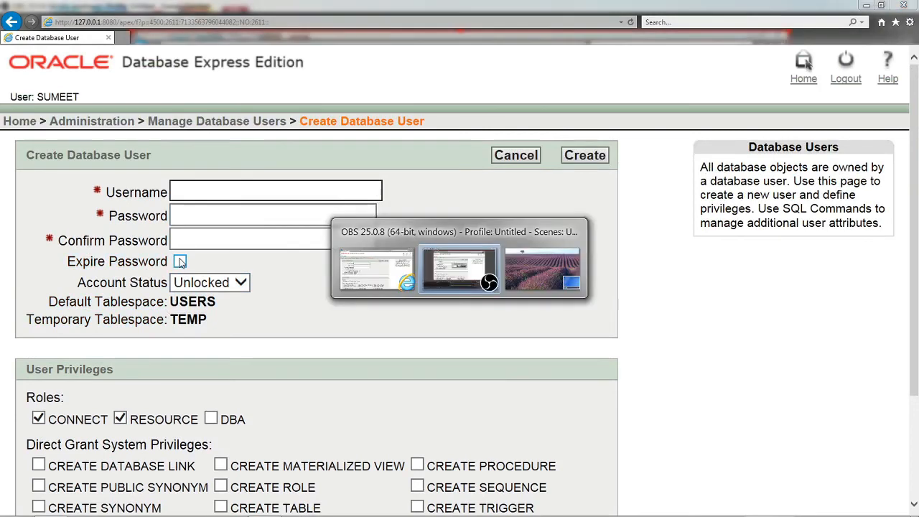
pyautogui.hotkey('alt', 'Tab')
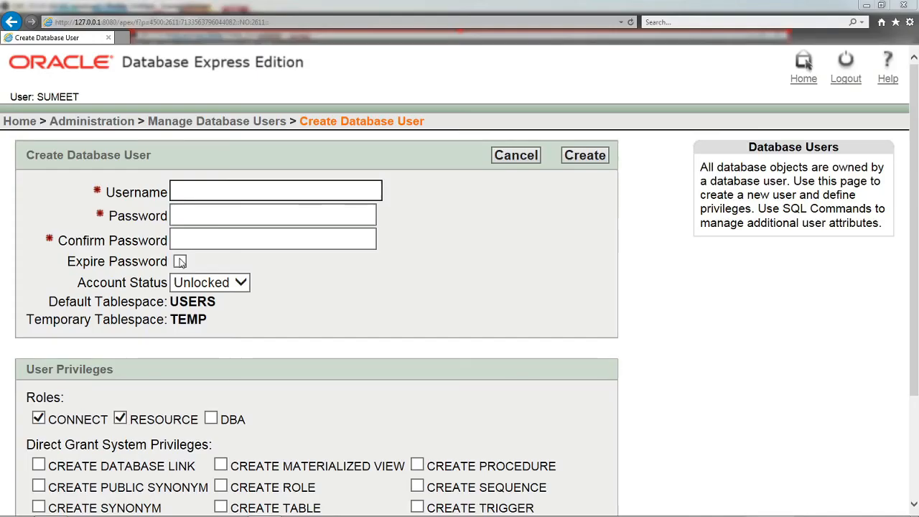
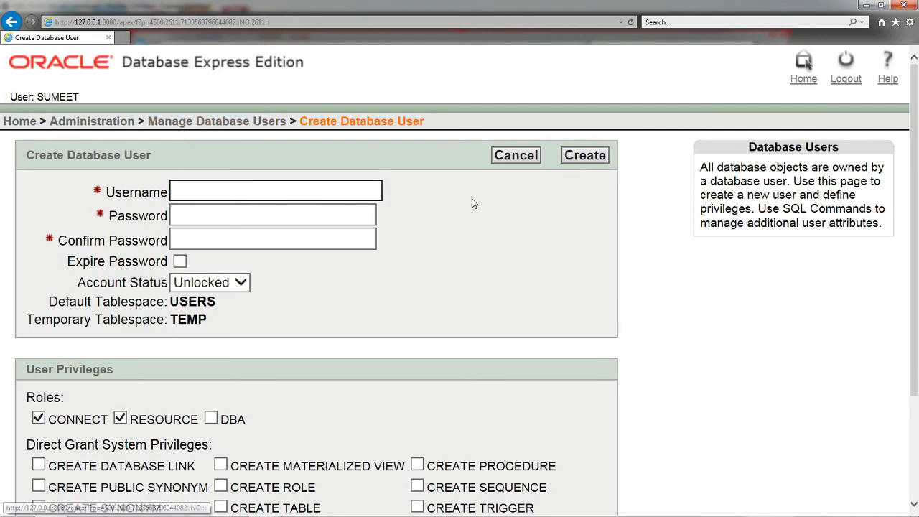
pyautogui.hotkey('alt', 'Tab')
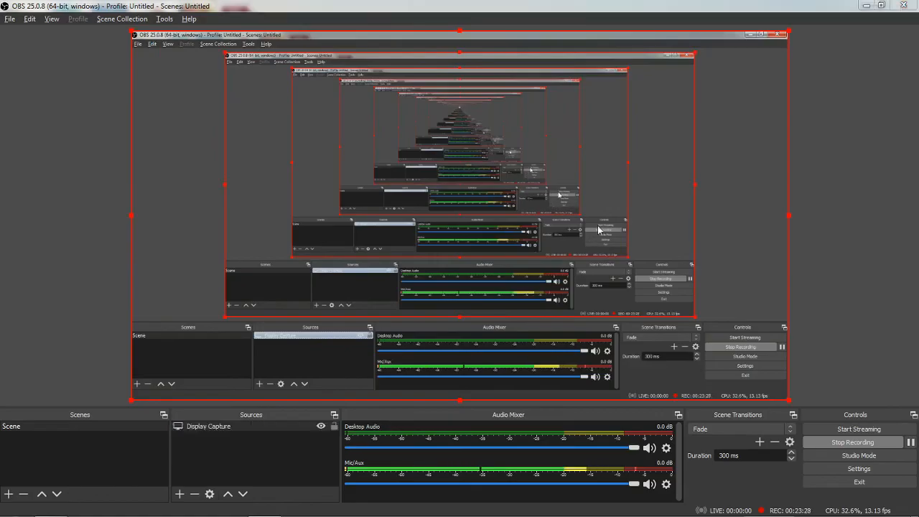
pyautogui.hotkey('alt', 'Tab')
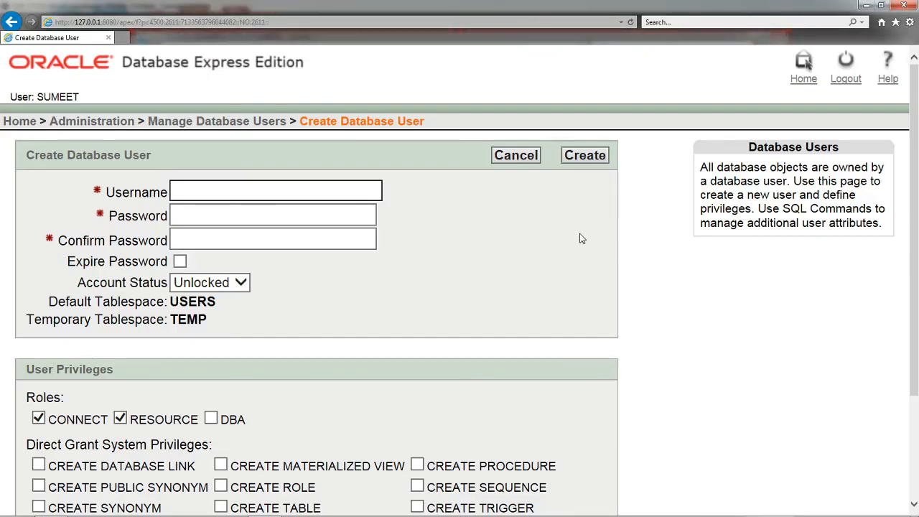
# Step: Return to the home page and start a new query in the SQL Query Builder
pyautogui.click(22, 123)
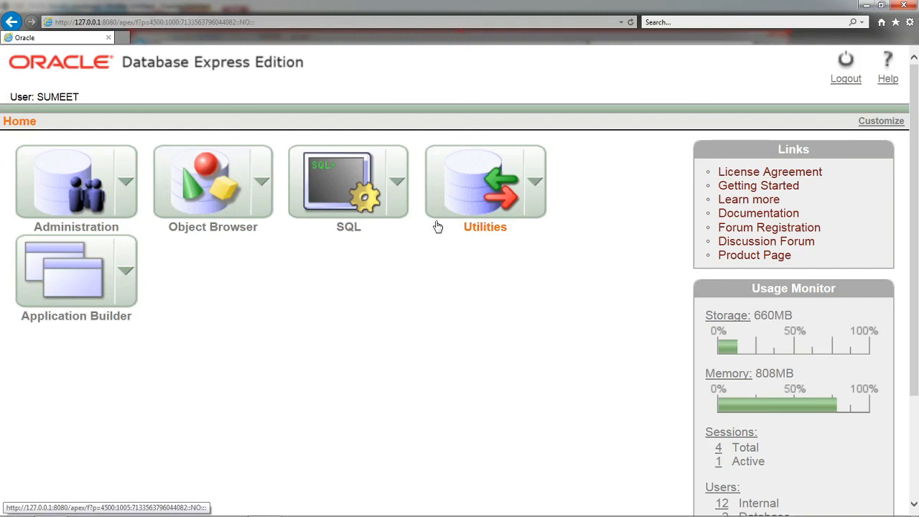
pyautogui.click(399, 187)
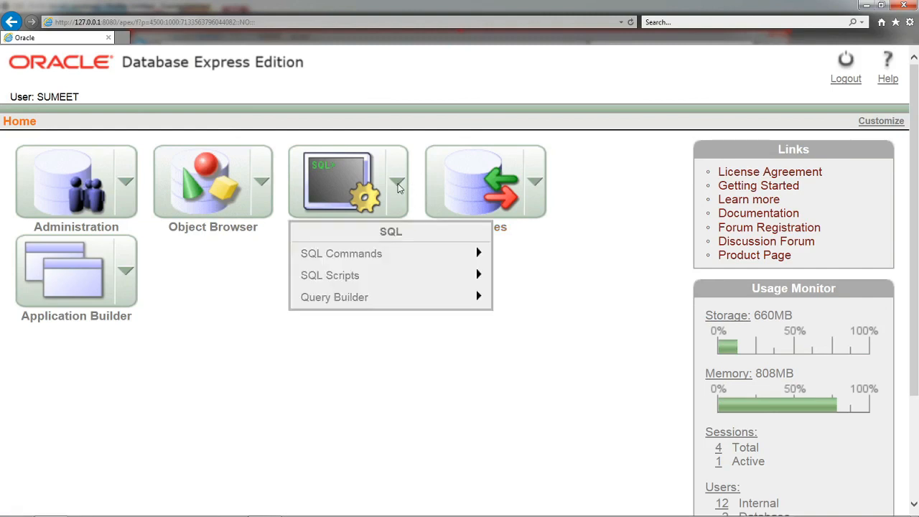
pyautogui.moveTo(386, 296)
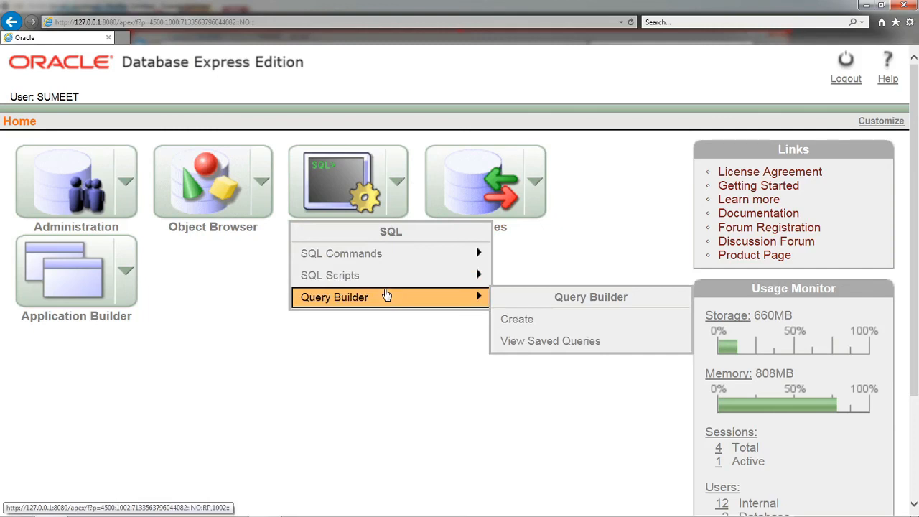
pyautogui.click(521, 320)
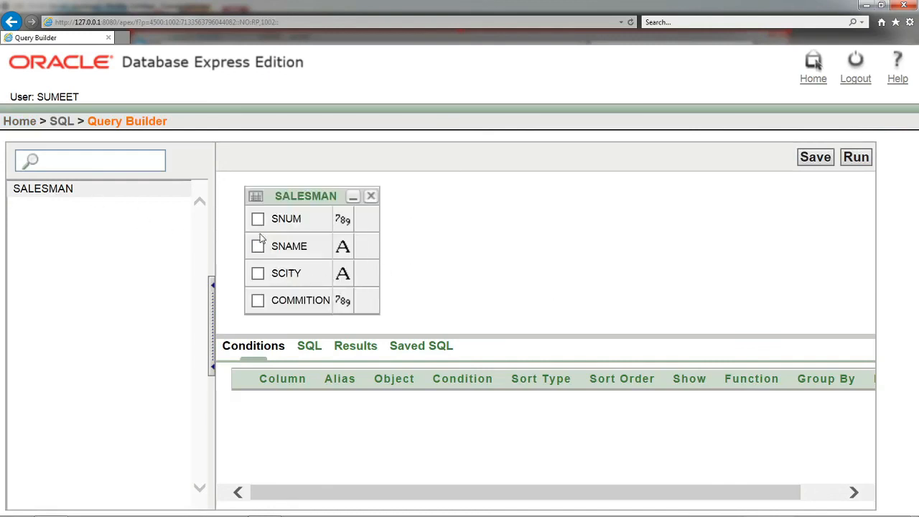
# Step: Include the SNUM, SNAME and SCITY columns of the SALESMAN table in the query and run it
pyautogui.click(257, 219)
pyautogui.click(258, 248)
pyautogui.click(258, 274)
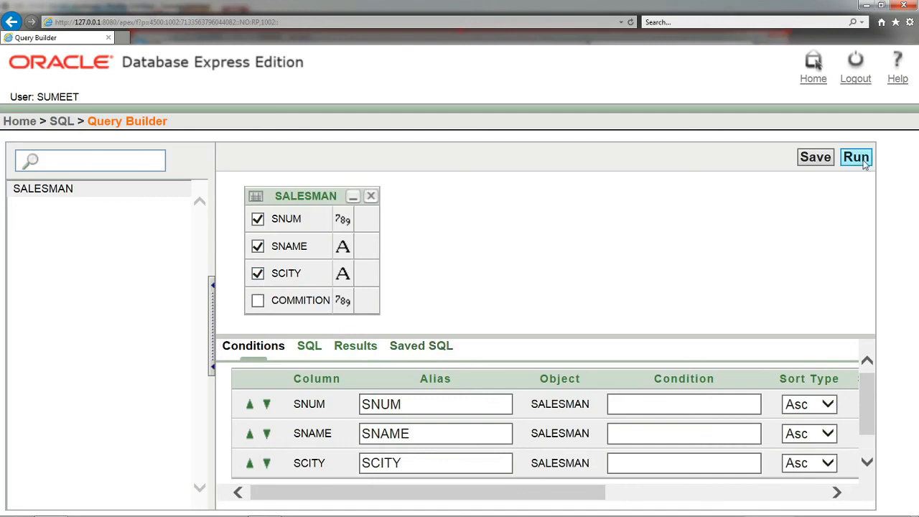
pyautogui.click(855, 157)
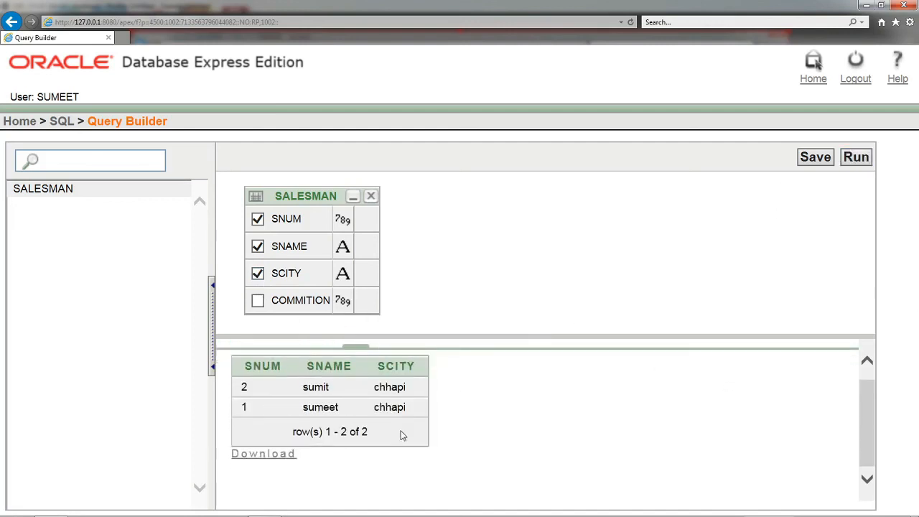
# Step: Run the SALESMAN query with only SNUM and SNAME, and again with only SNAME and SCITY
pyautogui.click(258, 273)
pyautogui.click(856, 157)
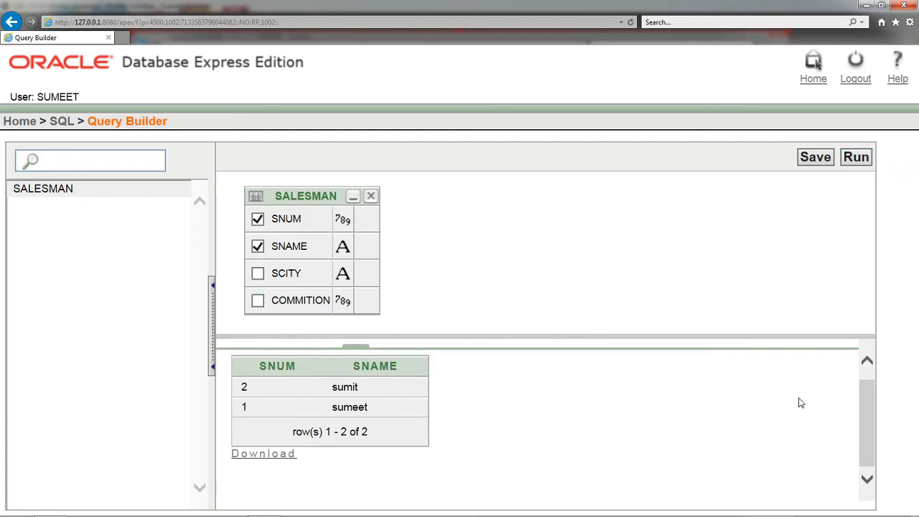
pyautogui.click(258, 219)
pyautogui.click(258, 273)
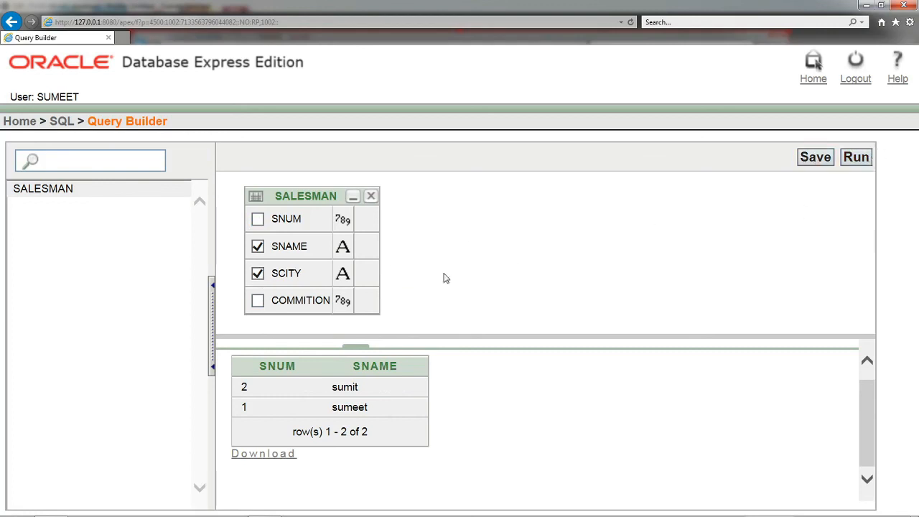
pyautogui.click(855, 162)
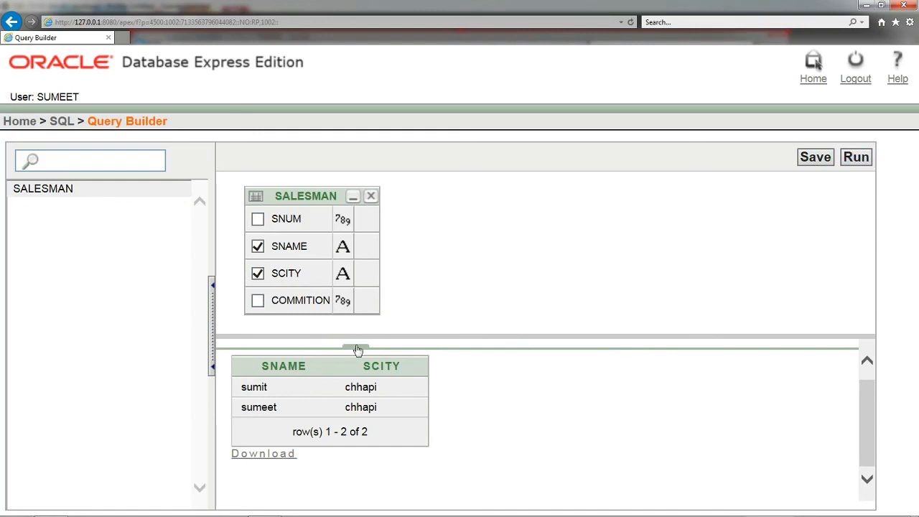
# Step: Examine the SQL statement generated for the SALESMAN query
pyautogui.click(316, 348)
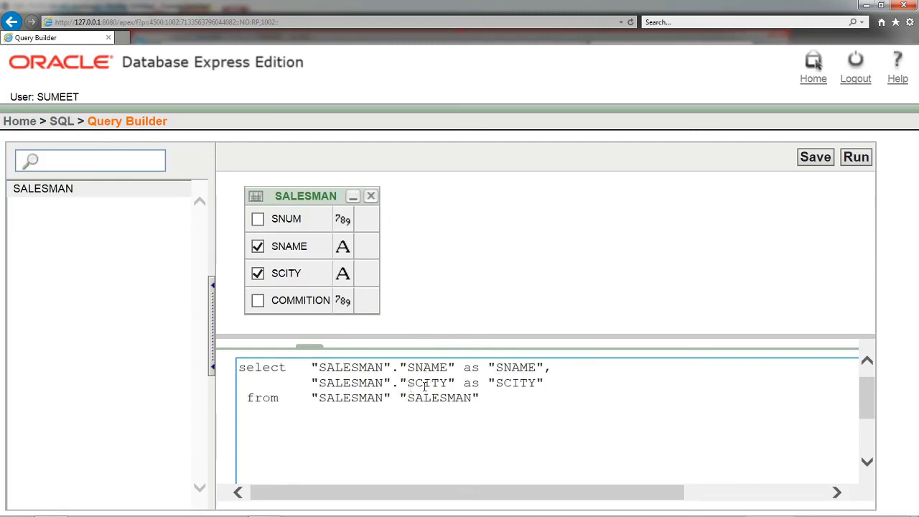
pyautogui.moveTo(470, 412); pyautogui.dragTo(289, 357)
pyautogui.click(447, 435)
pyautogui.scroll(-1, 466, 401)
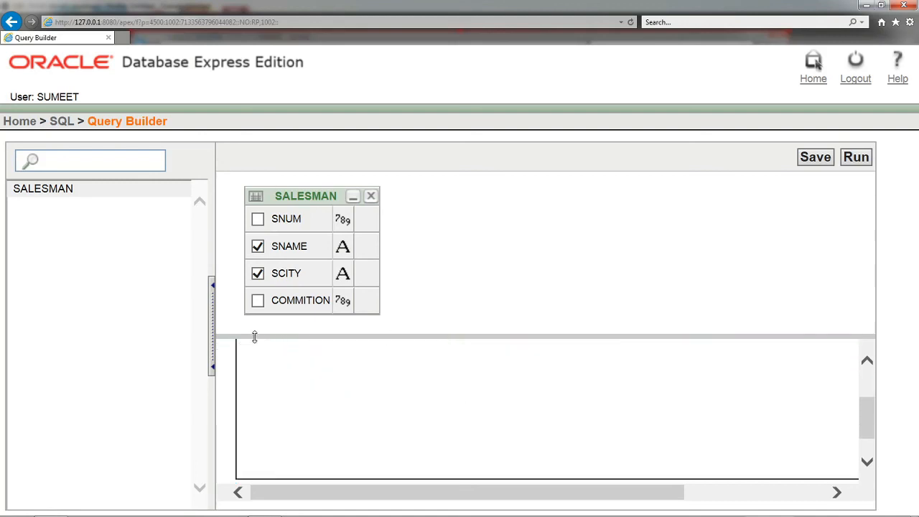
pyautogui.scroll(2, 462, 367)
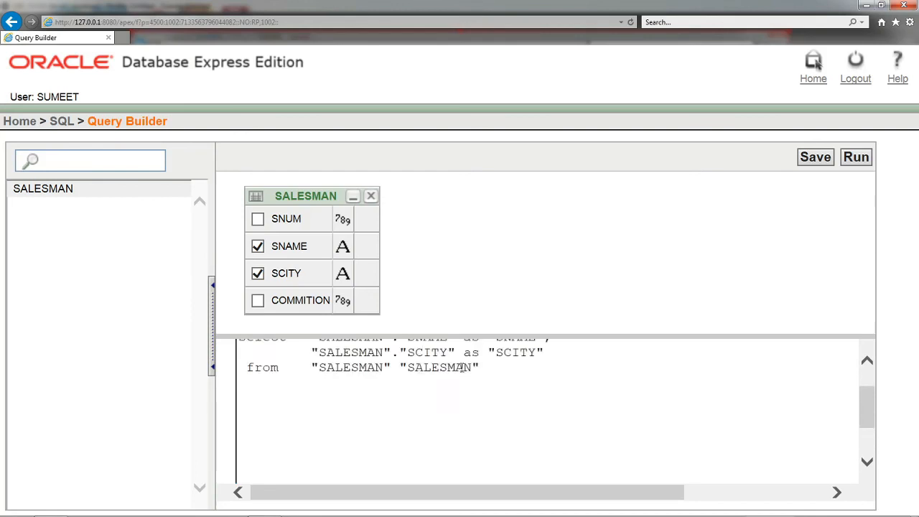
pyautogui.scroll(1, 462, 367)
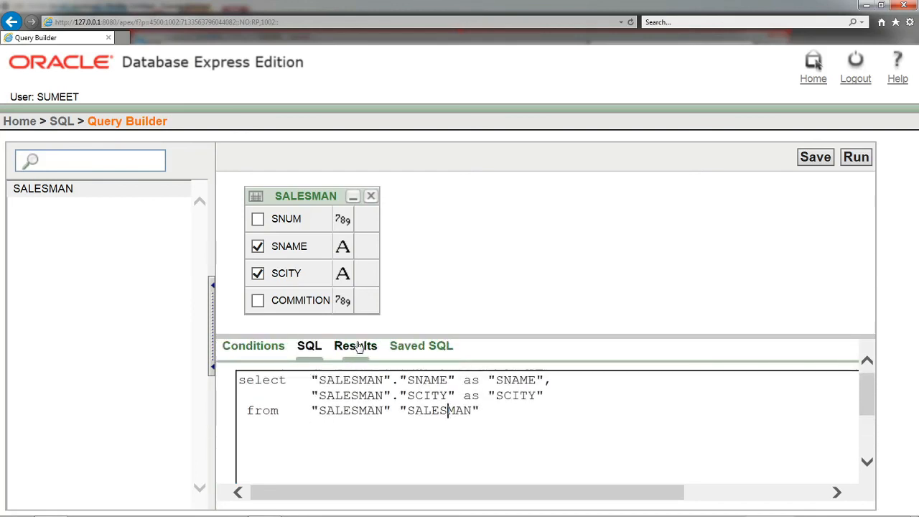
# Step: In the query's conditions, move SNAME below SCITY and run the query
pyautogui.click(280, 348)
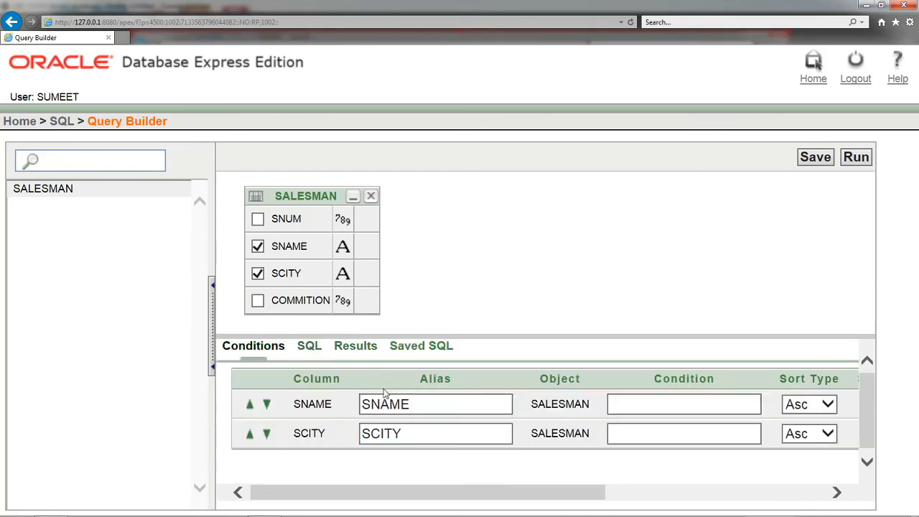
pyautogui.scroll(-1, 609, 377)
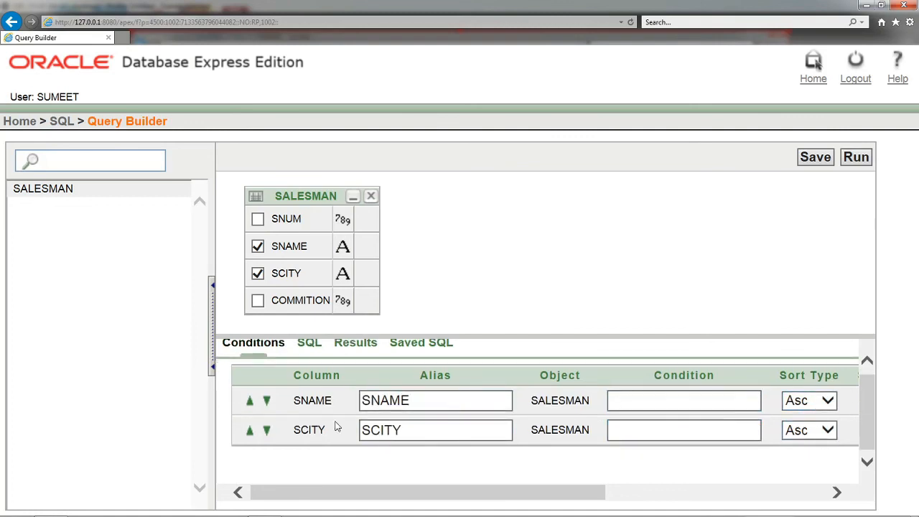
pyautogui.click(267, 401)
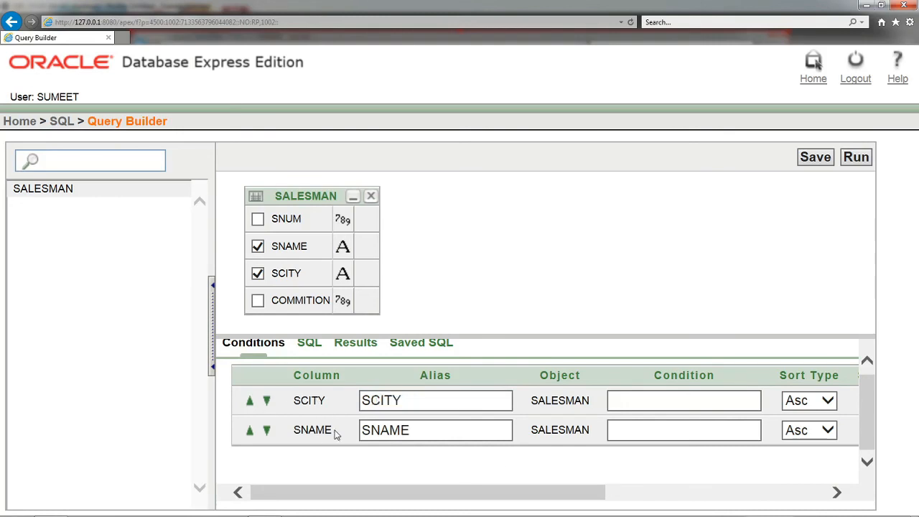
pyautogui.click(855, 157)
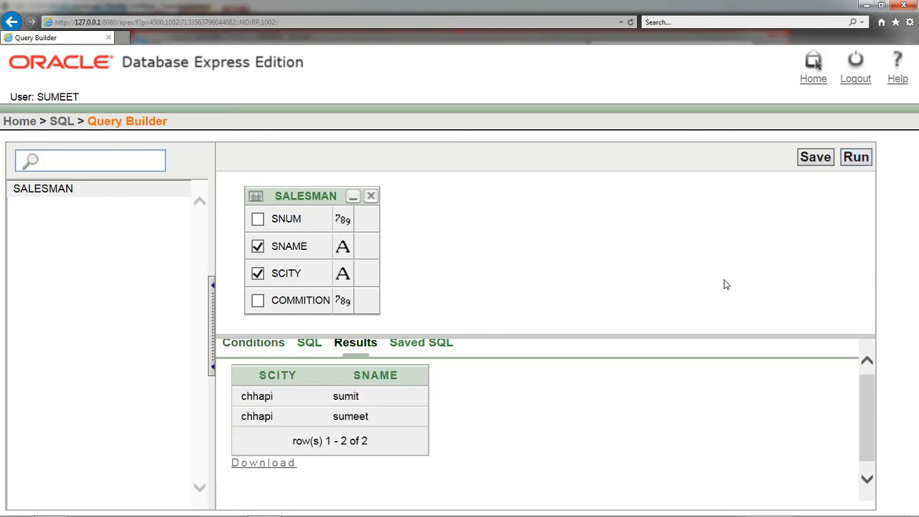
# Step: Move SCITY back below SNAME in the query's conditions and rerun the query
pyautogui.click(241, 349)
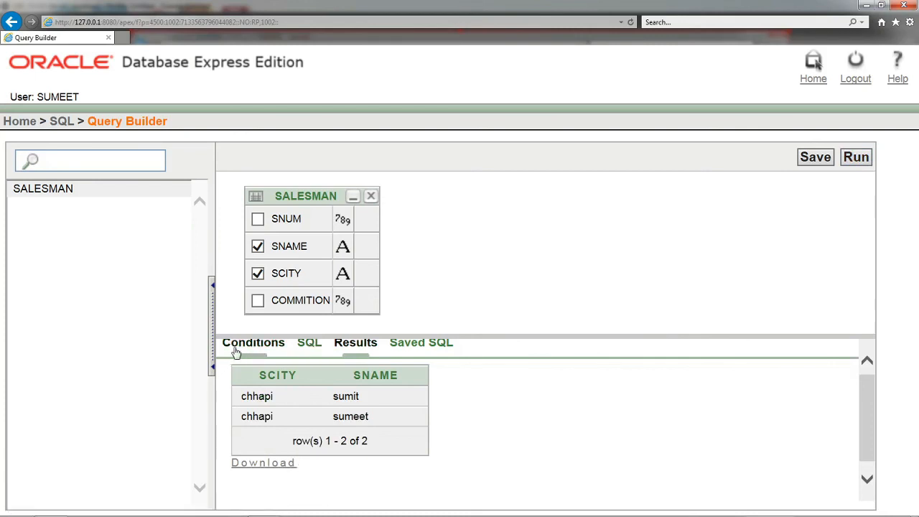
pyautogui.click(267, 402)
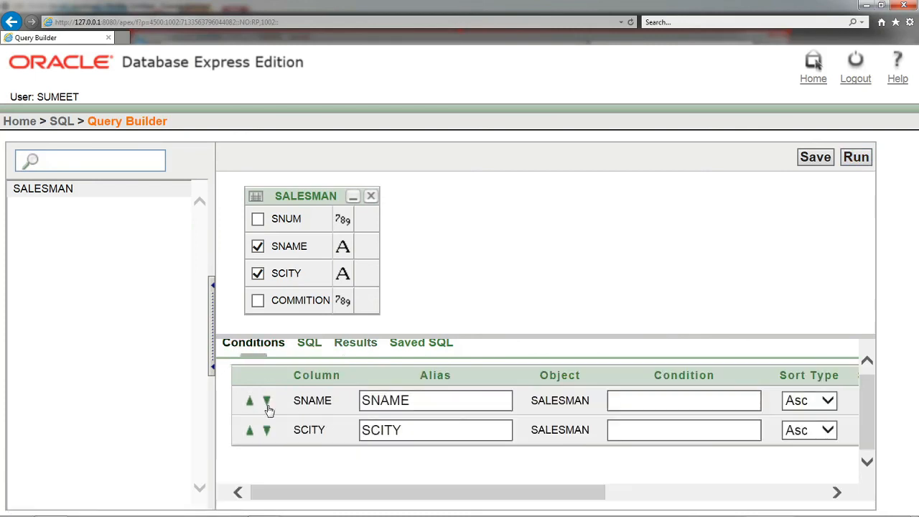
pyautogui.click(858, 158)
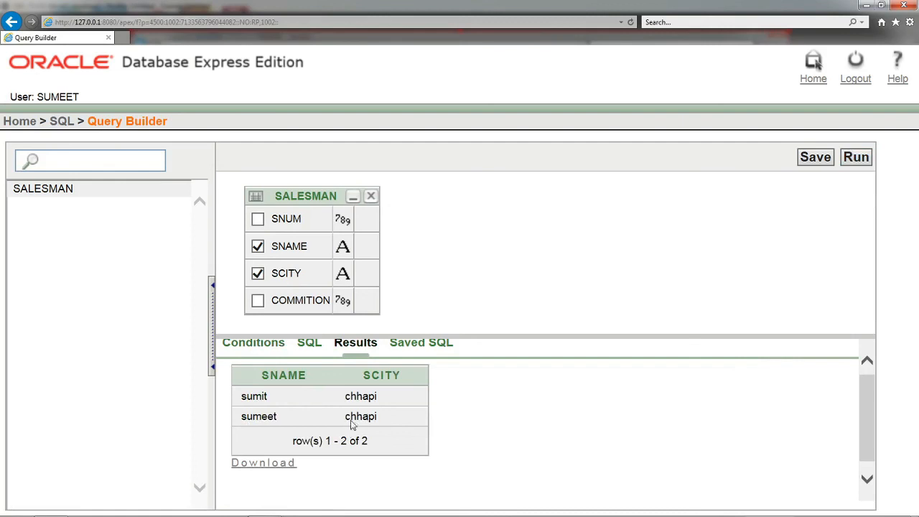
pyautogui.hotkey('alt', 'Tab')
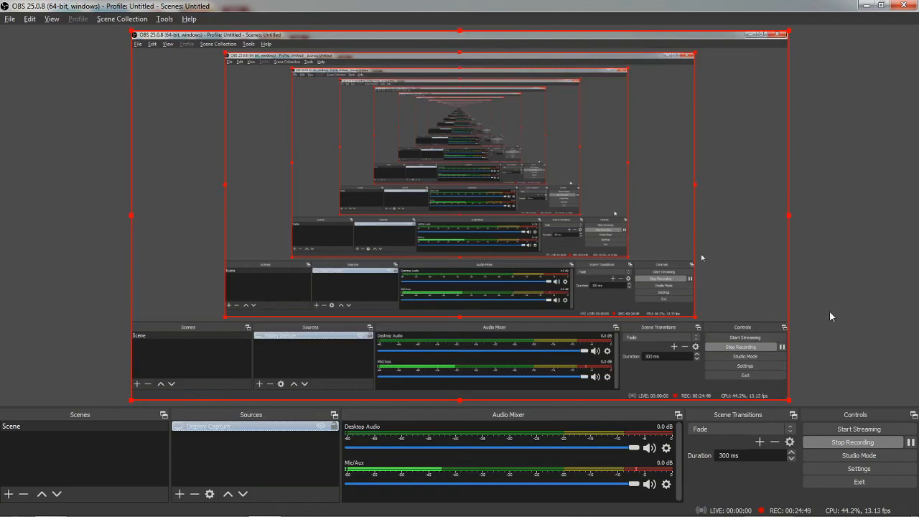
pyautogui.hotkey('alt', 'Tab')
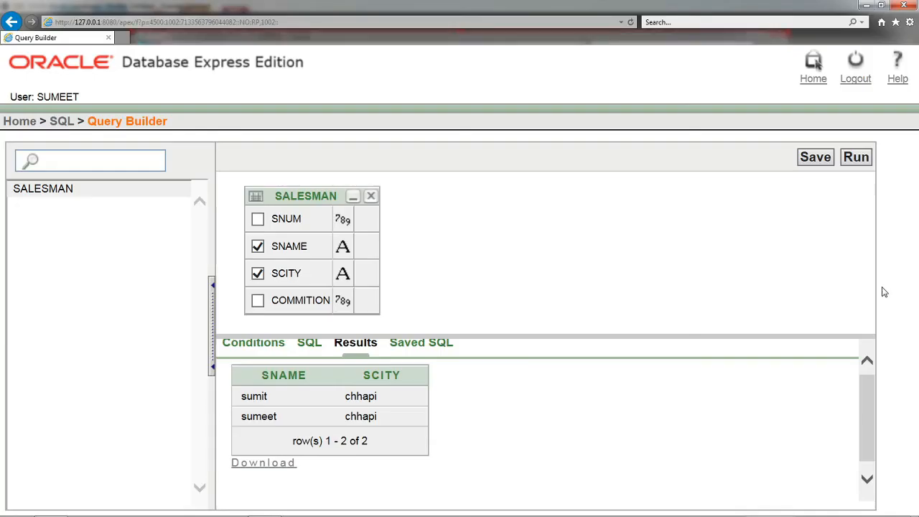
# Step: Open the Data Dictionary from Object Reports under Utilities and look through its list of views
pyautogui.click(19, 122)
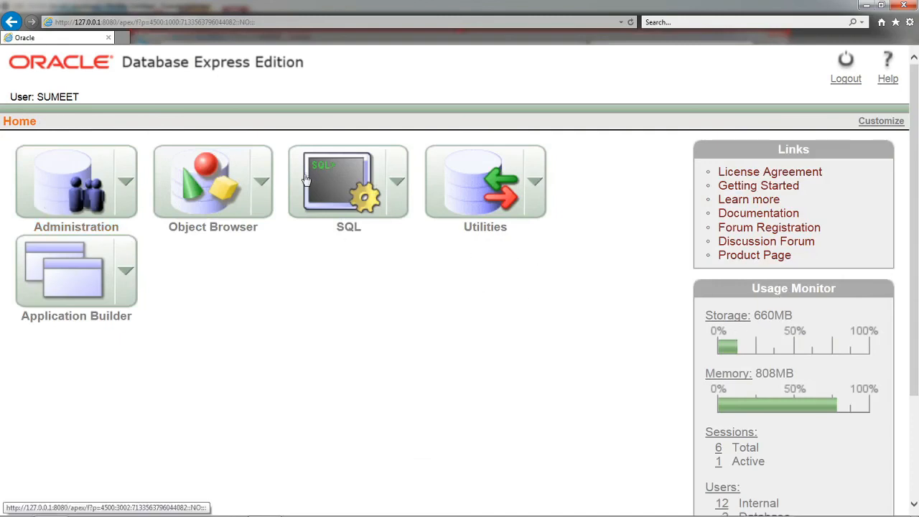
pyautogui.click(535, 181)
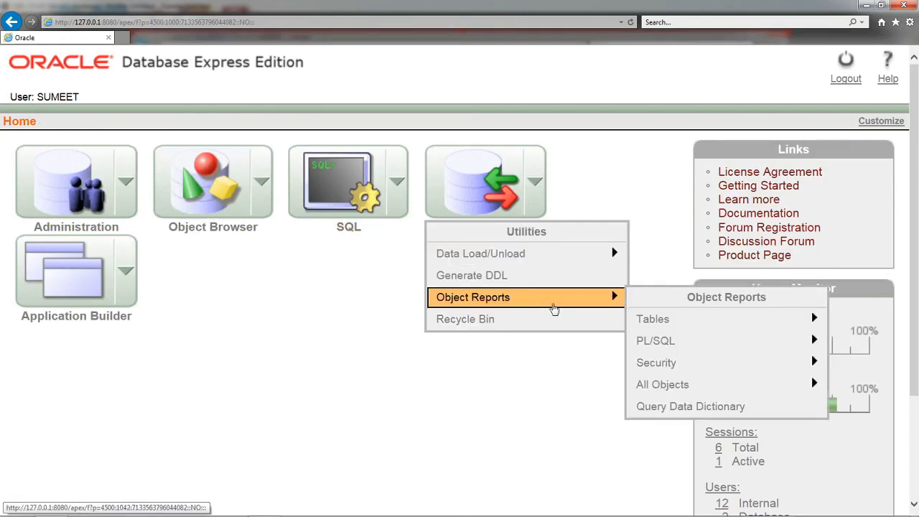
pyautogui.click(605, 300)
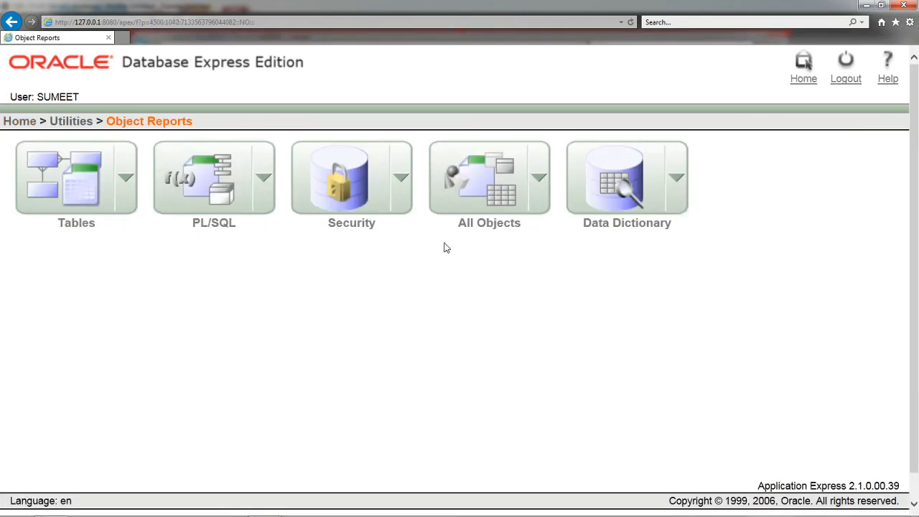
pyautogui.click(674, 179)
pyautogui.click(648, 249)
pyautogui.scroll(-3, 318, 279)
pyautogui.scroll(-3, 319, 279)
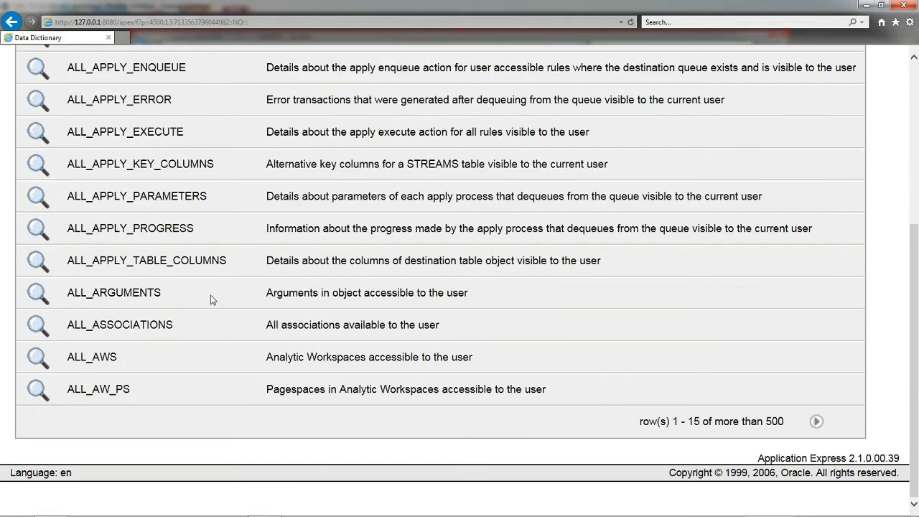
pyautogui.scroll(7, 641, 384)
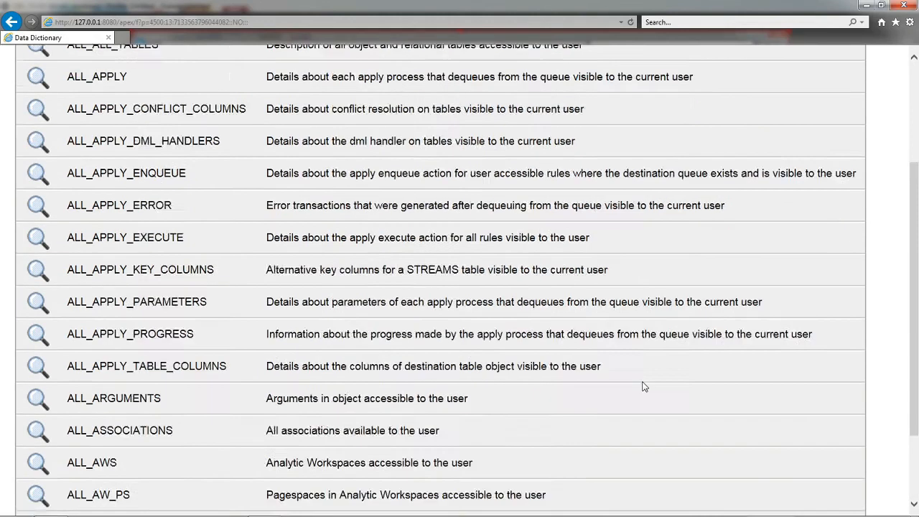
# Step: Search the data dictionary views for "salesman"
pyautogui.click(232, 160)
pyautogui.write('s')
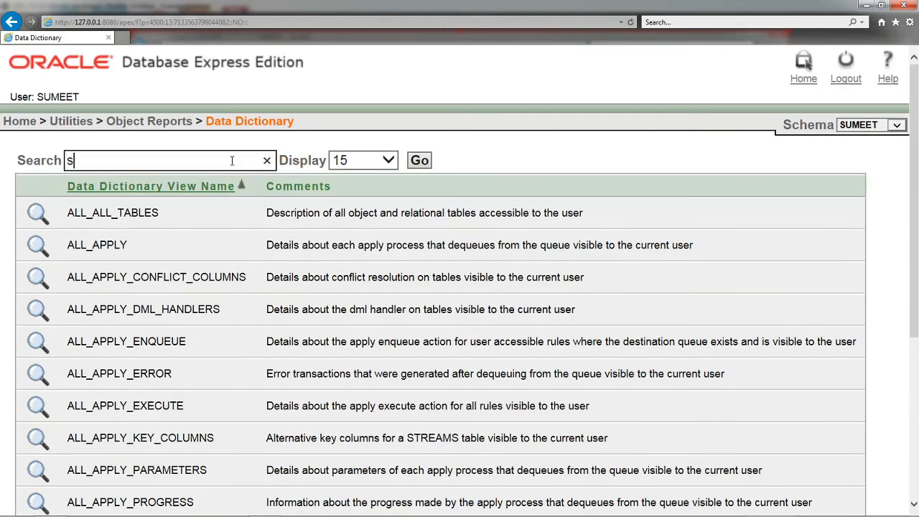
pyautogui.write('alesman')
pyautogui.click(417, 161)
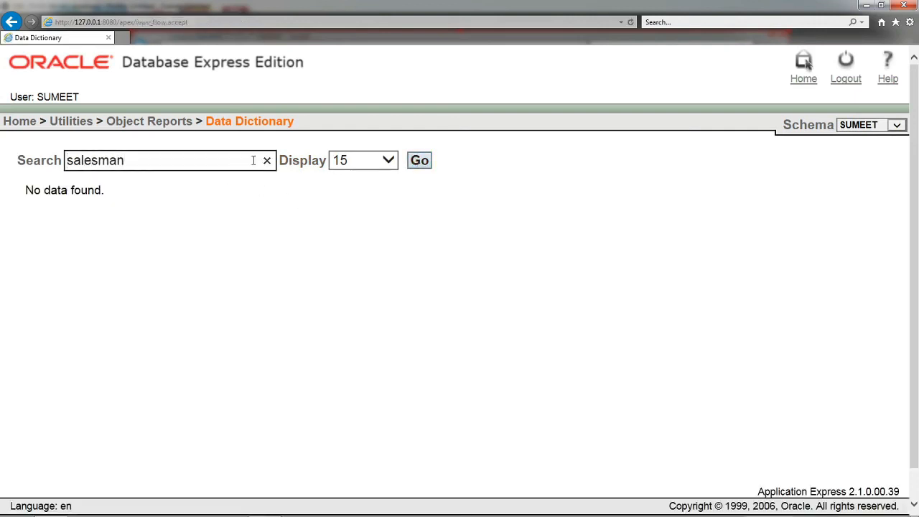
# Step: Search the data dictionary for "sal", clear the search term and return to Object Reports
pyautogui.click(44, 162)
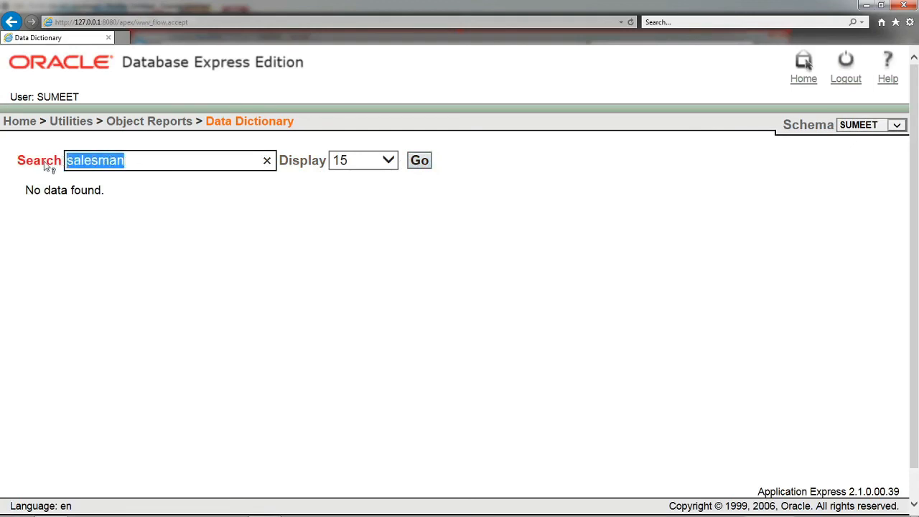
pyautogui.write('sal')
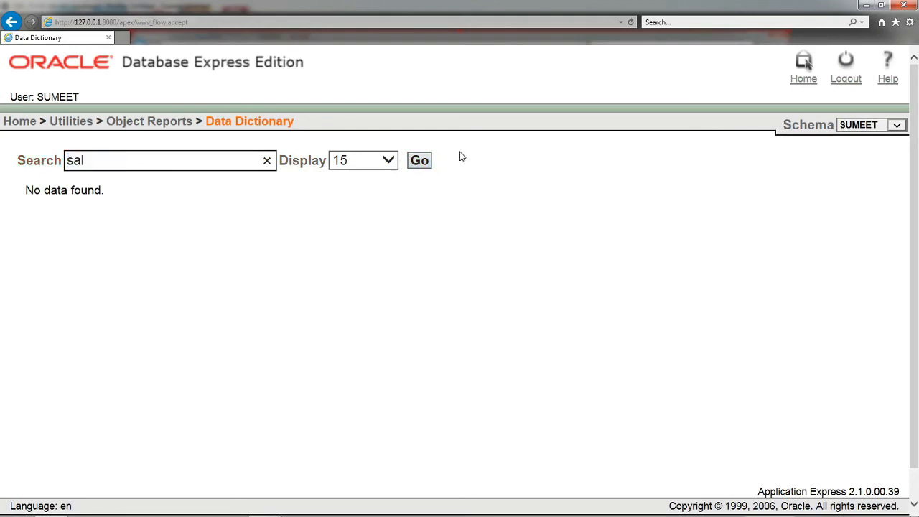
pyautogui.click(419, 162)
pyautogui.click(267, 161)
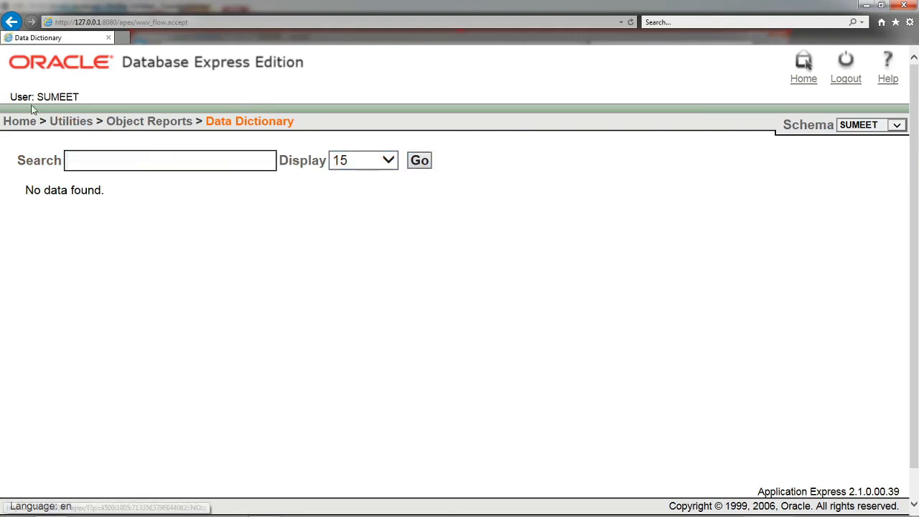
pyautogui.click(164, 122)
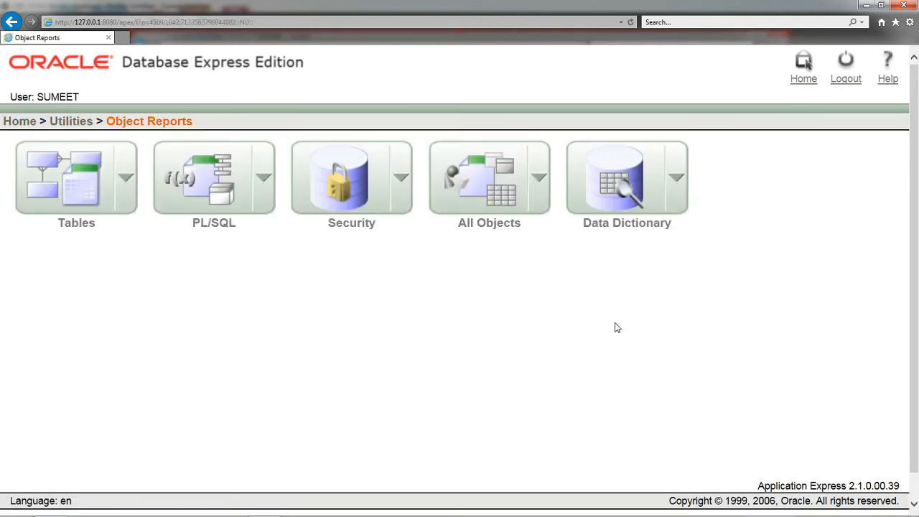
# Step: Reopen the Data Dictionary report, clear the search term and list the views 100 rows at a time
pyautogui.click(648, 204)
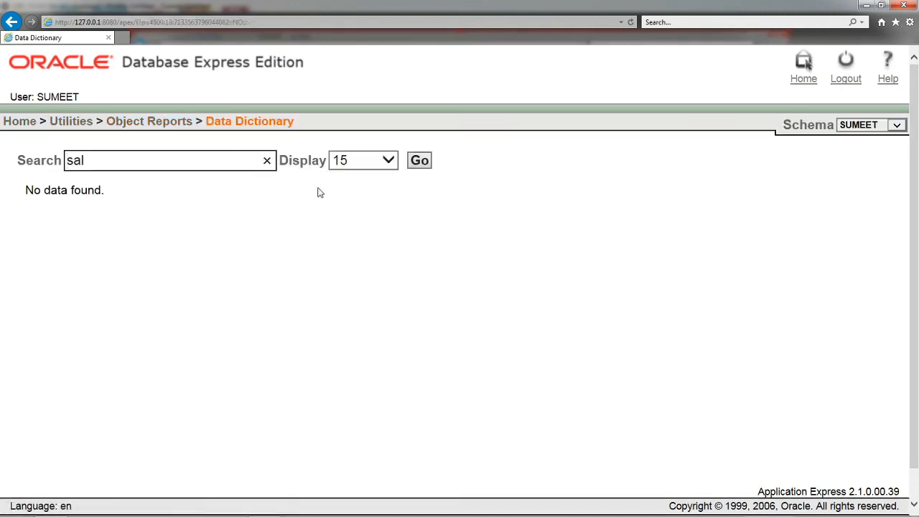
pyautogui.click(270, 162)
pyautogui.click(391, 167)
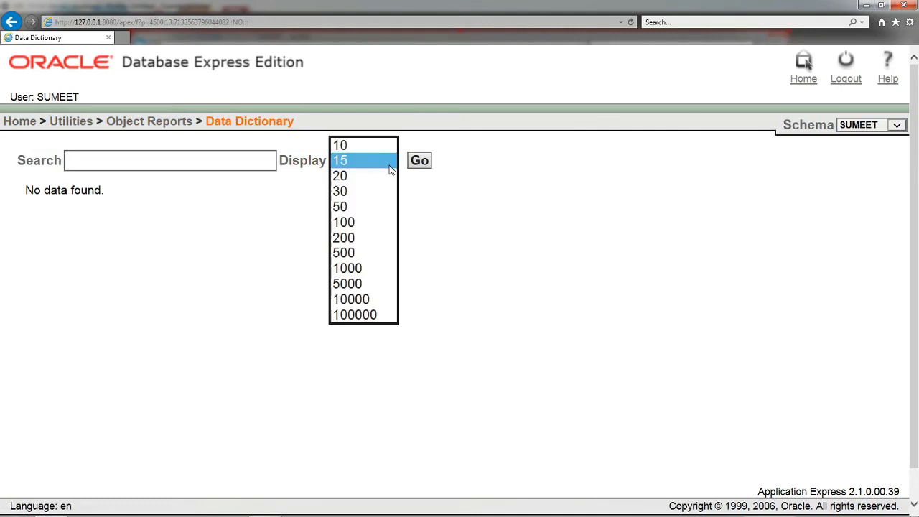
pyautogui.click(365, 219)
pyautogui.click(420, 167)
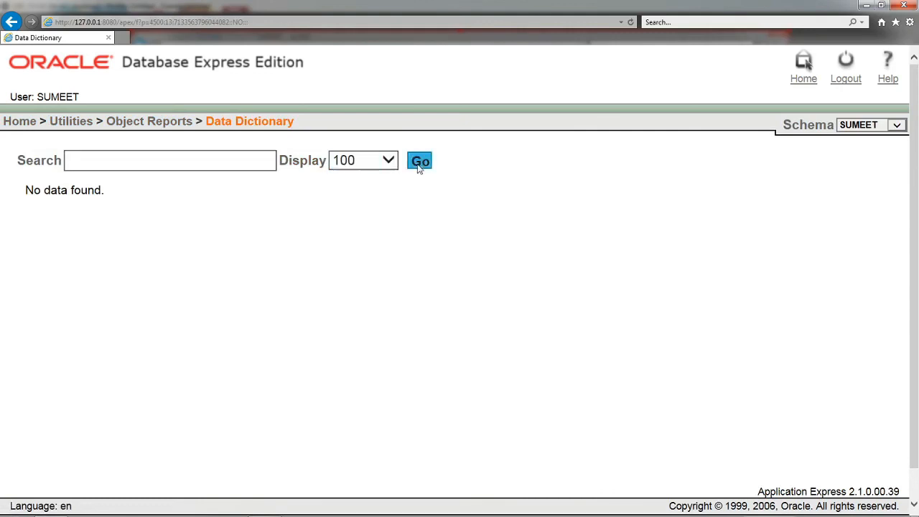
# Step: Look through the listed data dictionary views down to the end of the page and return to Object Reports
pyautogui.scroll(-8, 533, 320)
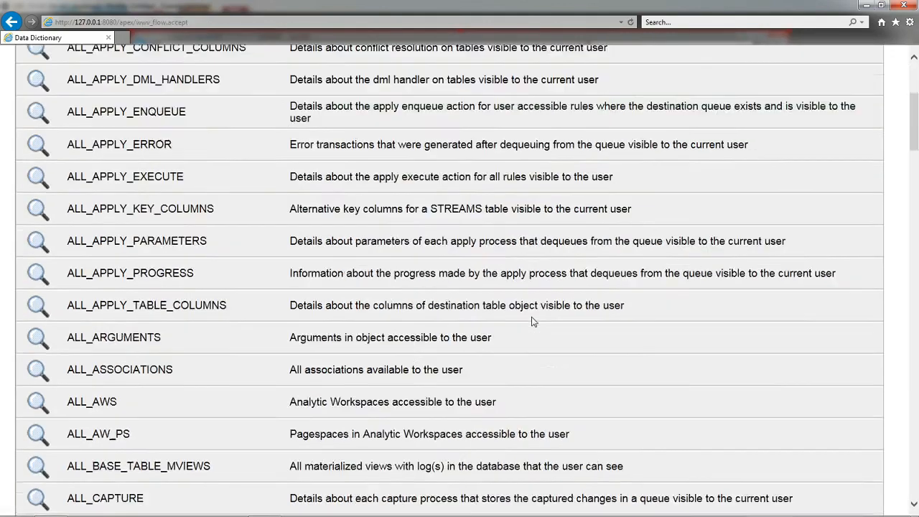
pyautogui.scroll(-20, 340, 318)
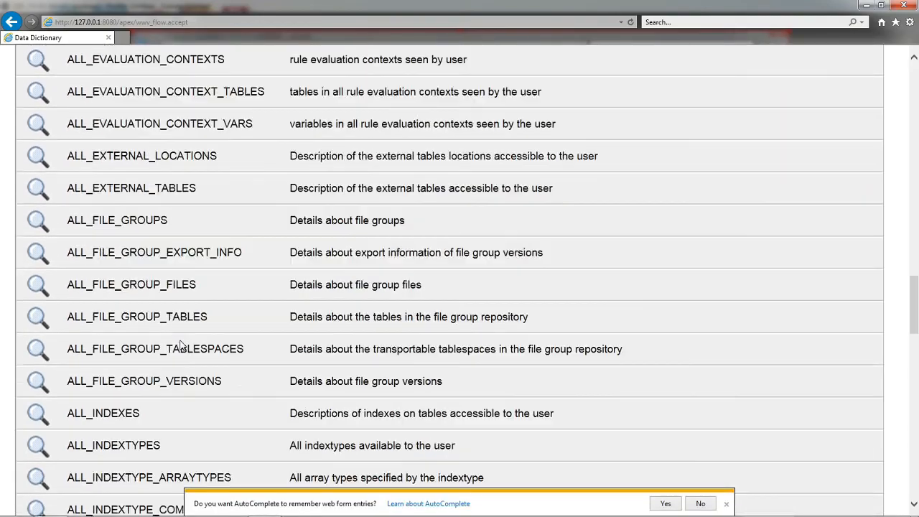
pyautogui.scroll(-12, 182, 343)
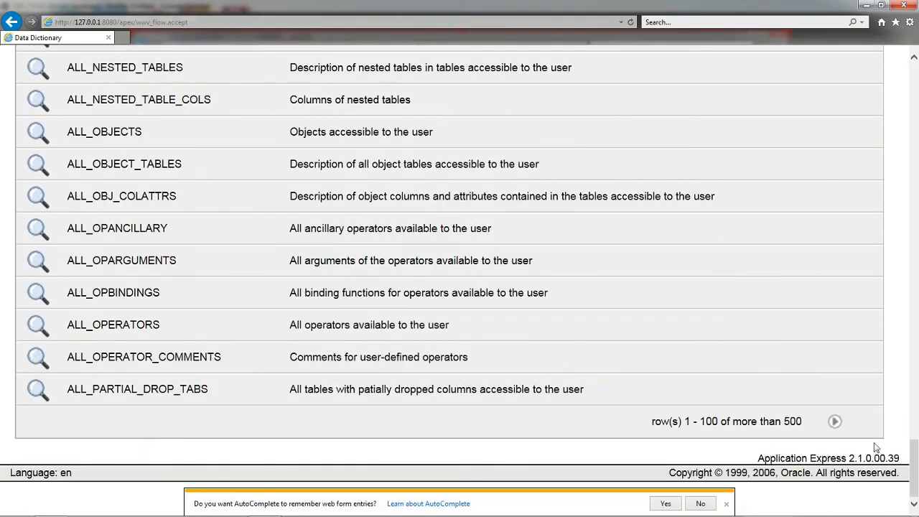
pyautogui.scroll(20, 791, 414)
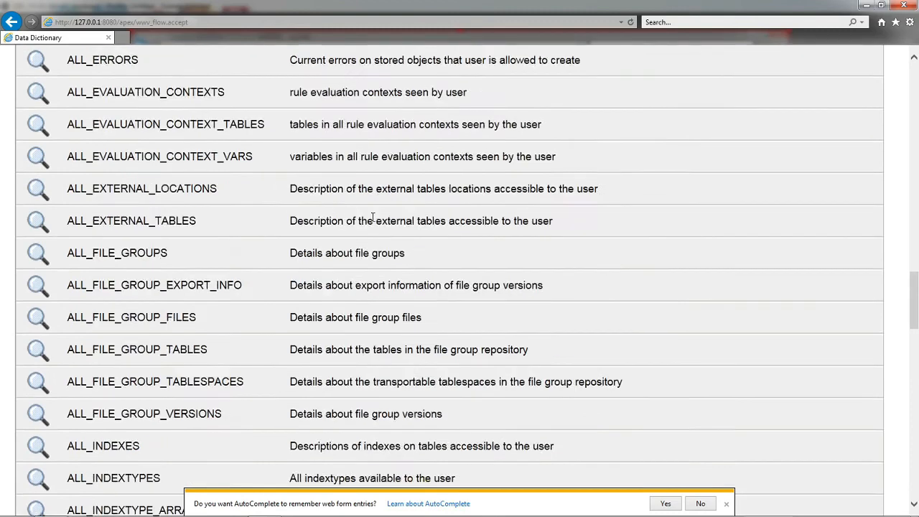
pyautogui.scroll(18, 393, 250)
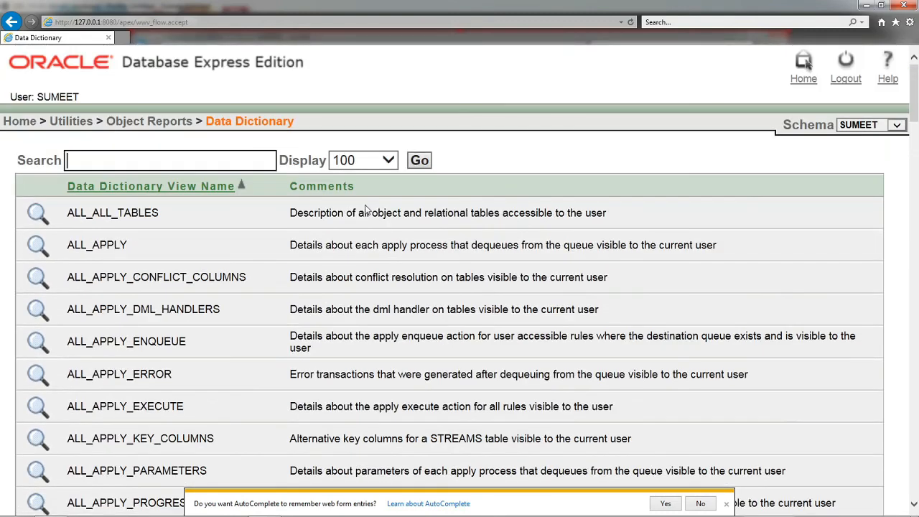
pyautogui.click(177, 122)
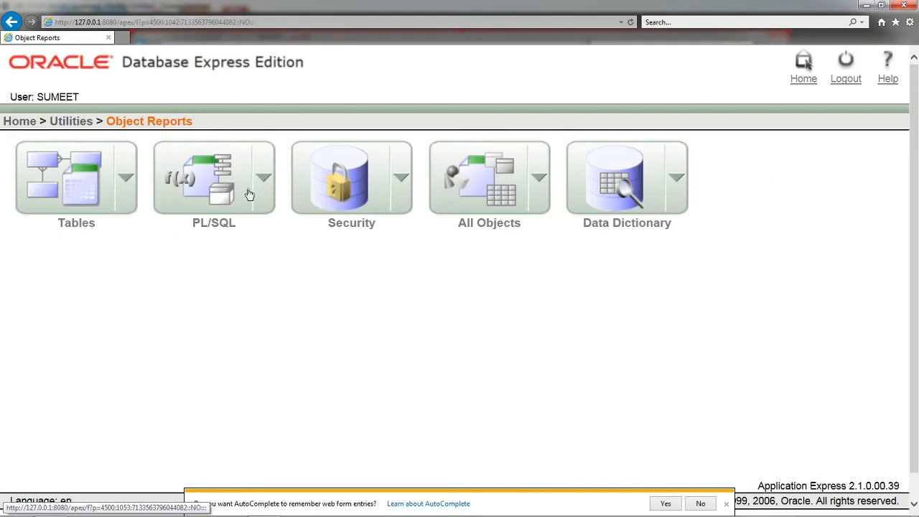
# Step: Open the Columns report for tables and copy the table name SALESMAN into the table filter
pyautogui.click(124, 182)
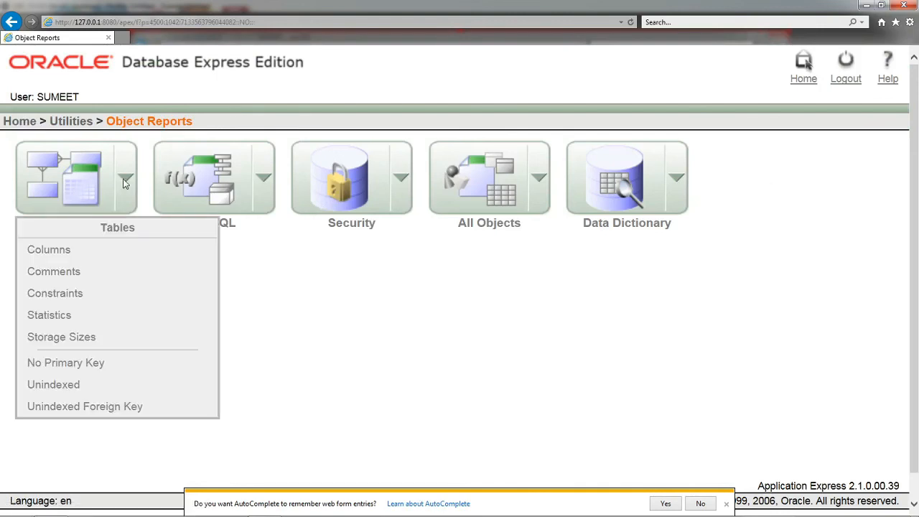
pyautogui.click(66, 259)
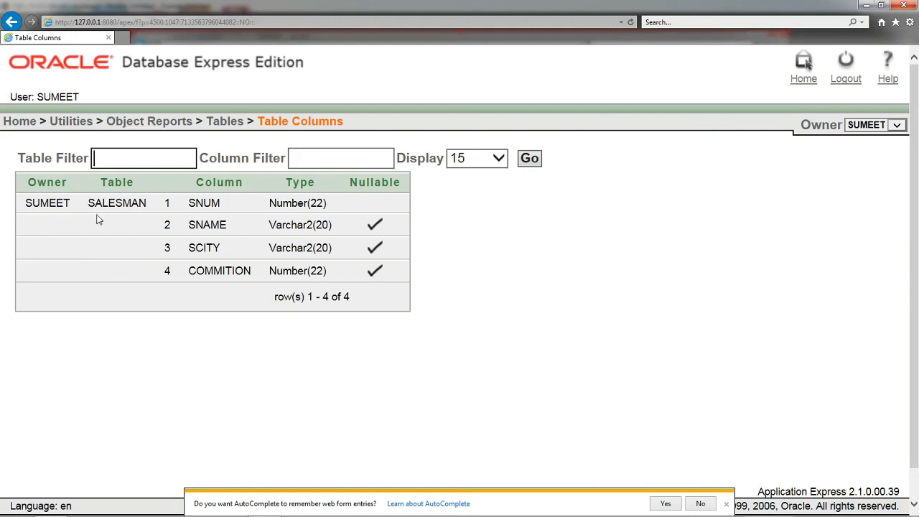
pyautogui.doubleClick(119, 203)
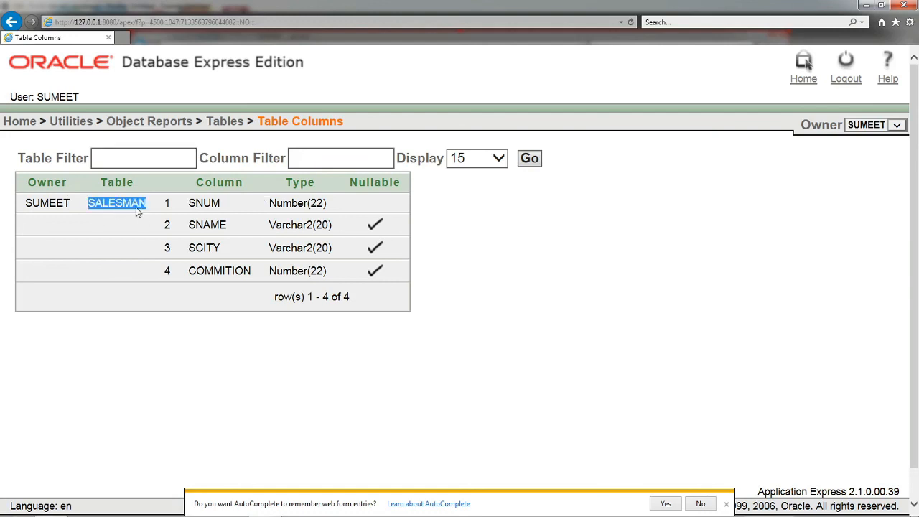
pyautogui.rightClick(119, 208)
pyautogui.click(122, 160)
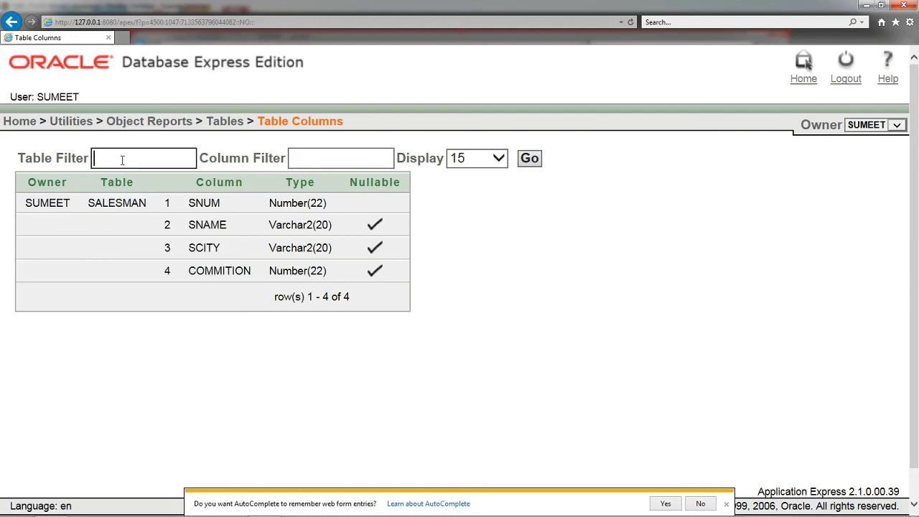
pyautogui.hotkey('ctrl', 'v')
# Step: Clear the table filter and return to Object Reports
pyautogui.moveTo(163, 165); pyautogui.dragTo(57, 154)
pyautogui.press('Delete')
pyautogui.click(147, 122)
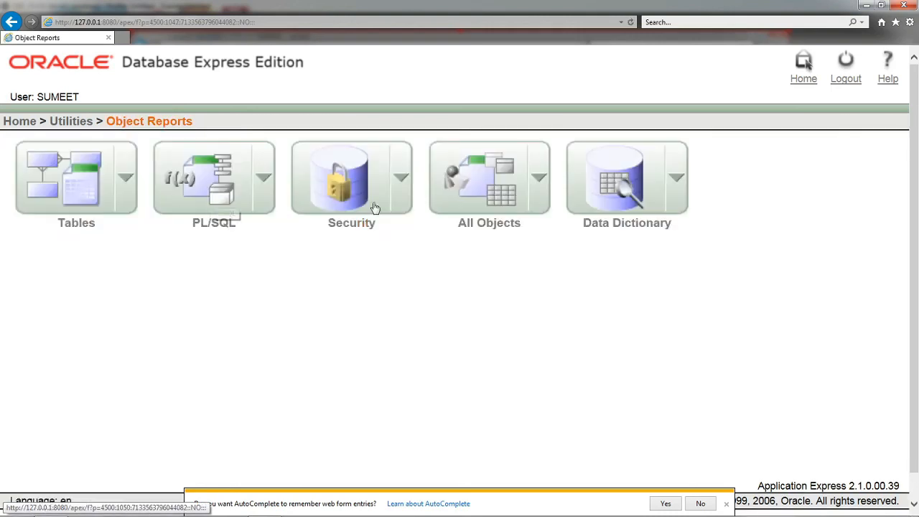
# Step: View the PL/SQL reports, including Program Unit Arguments, and return to Object Reports
pyautogui.click(263, 190)
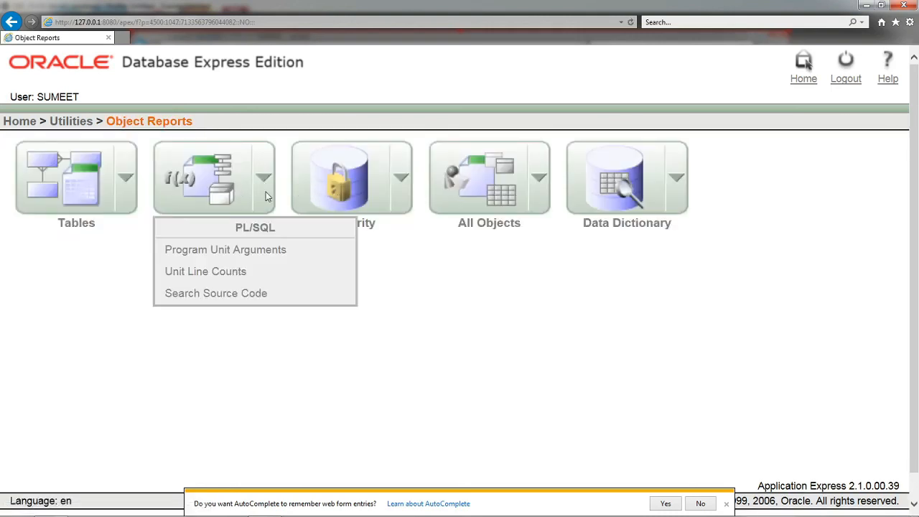
pyautogui.click(258, 257)
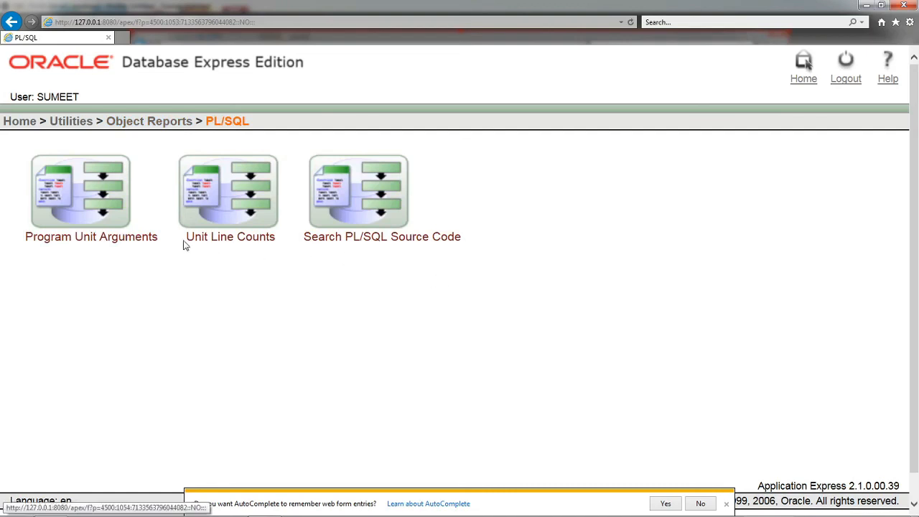
pyautogui.click(99, 202)
pyautogui.click(155, 121)
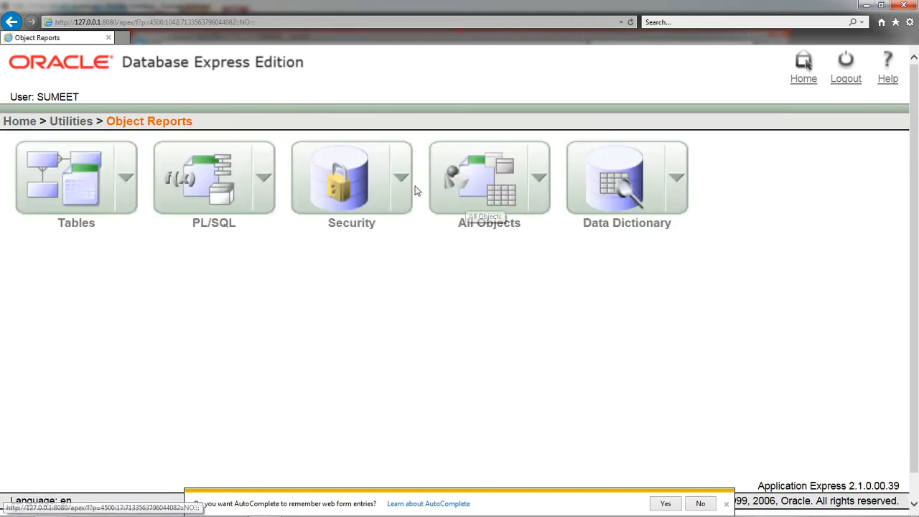
# Step: Review the System Privileges report under Security and return to the home page
pyautogui.click(404, 186)
pyautogui.moveTo(391, 261)
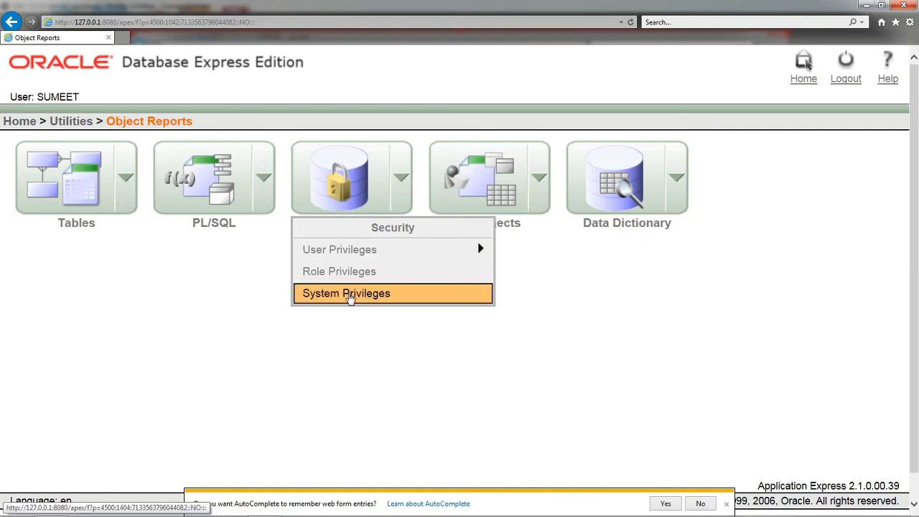
pyautogui.click(349, 294)
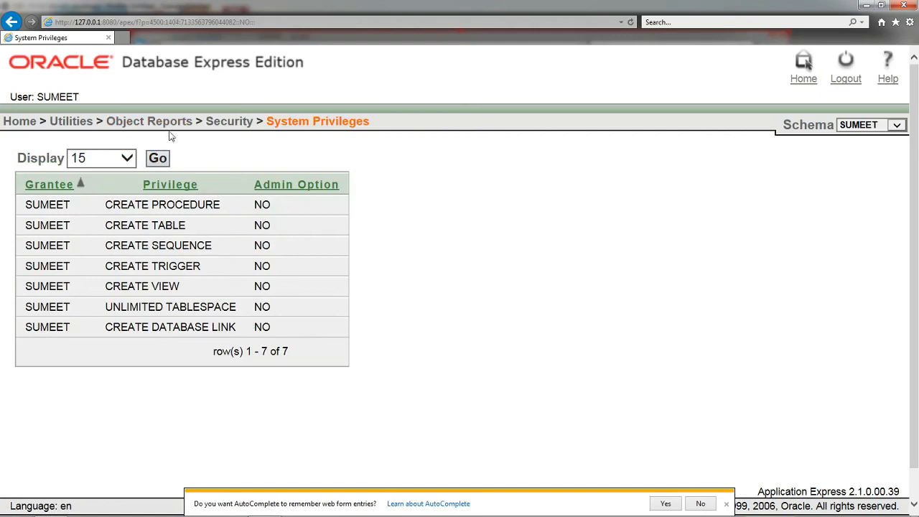
pyautogui.click(72, 127)
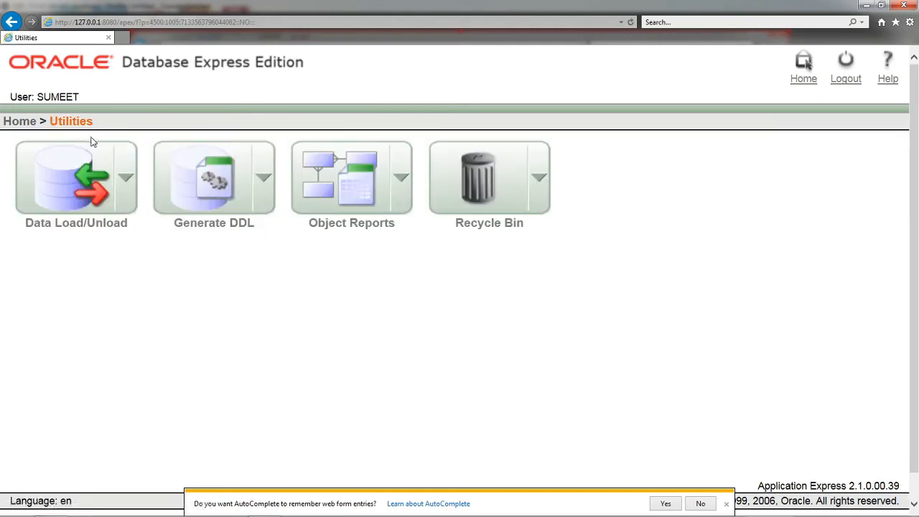
pyautogui.click(23, 122)
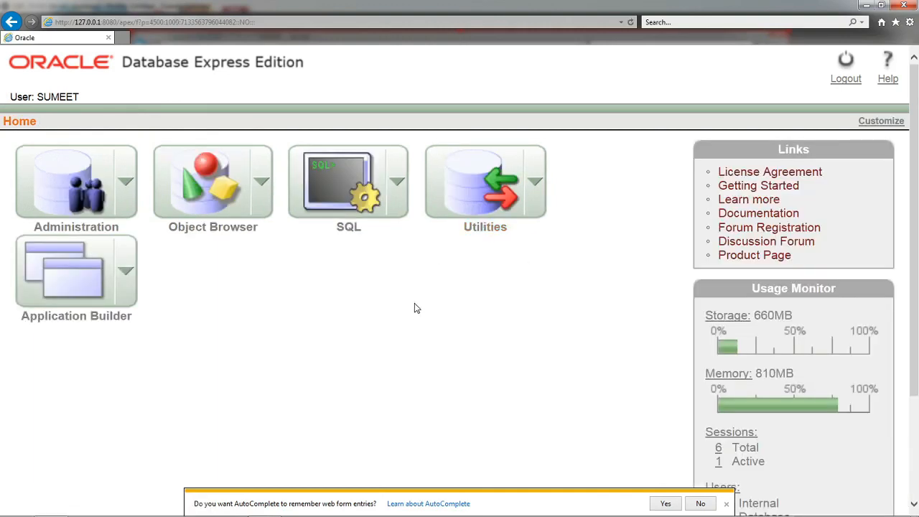
pyautogui.hotkey('alt', 'Tab')
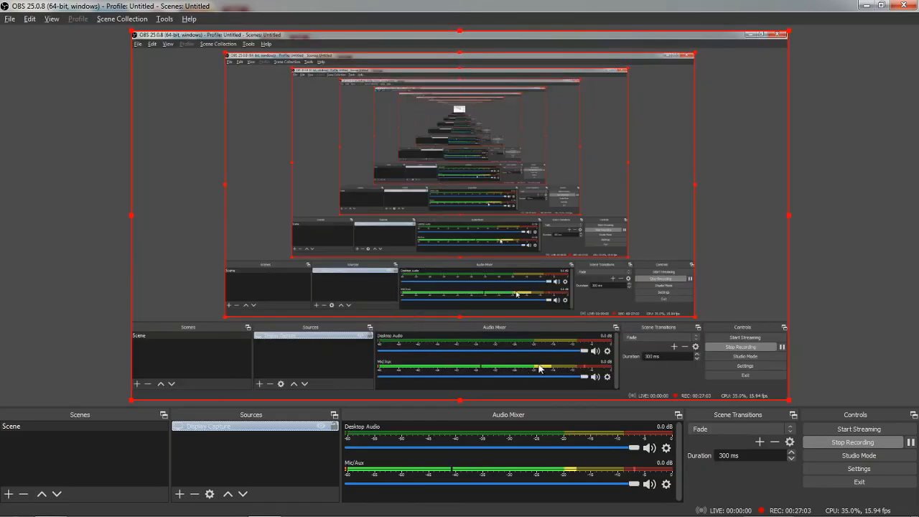
pyautogui.hotkey('alt', 'Tab')
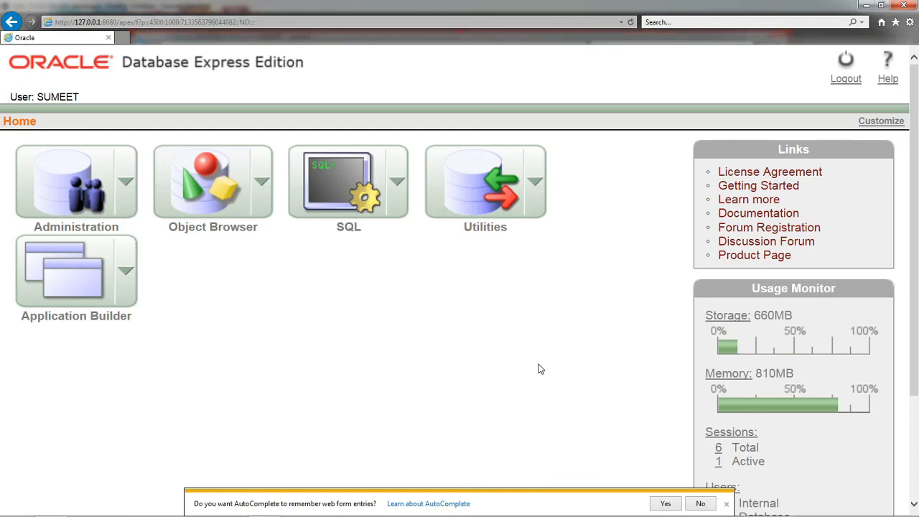
# Step: Try to open the Documentation link from the home page and close its browser window
pyautogui.click(759, 223)
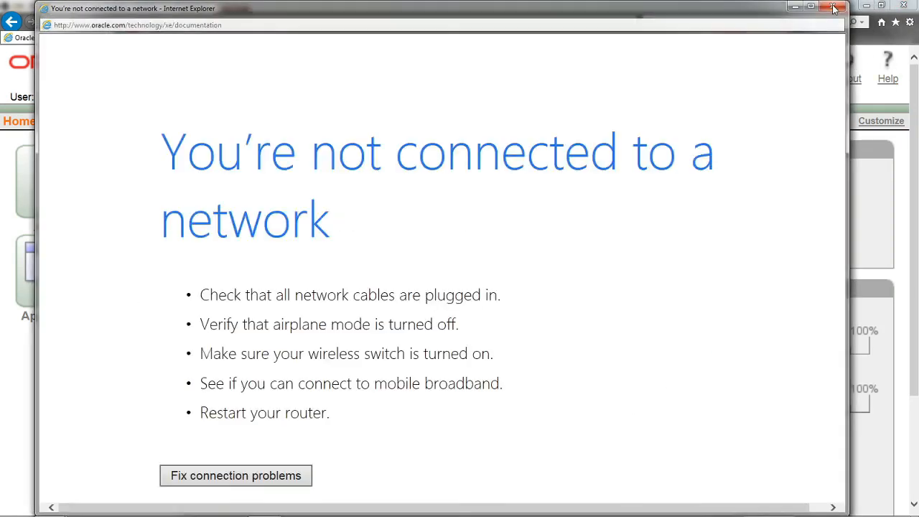
pyautogui.click(832, 6)
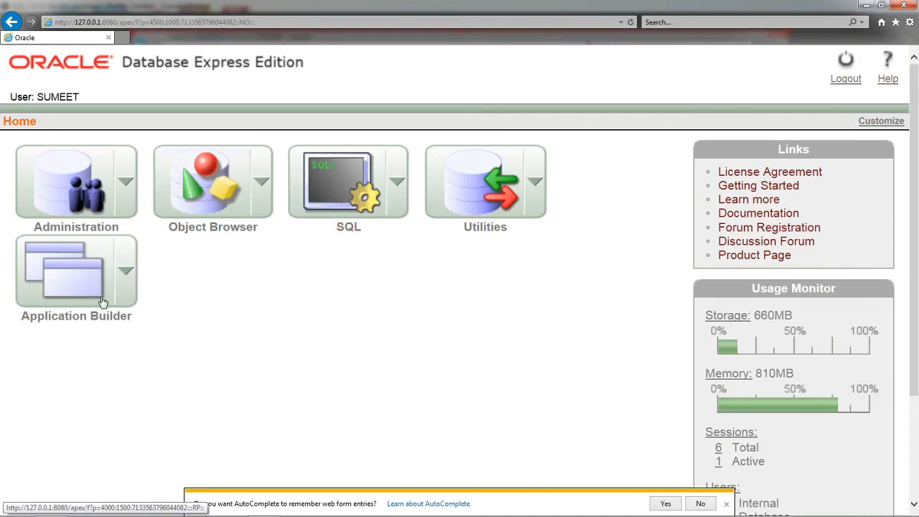
# Step: Open Manage SGA under Administration's Memory options and examine the System Global Area description and component allocations
pyautogui.click(136, 279)
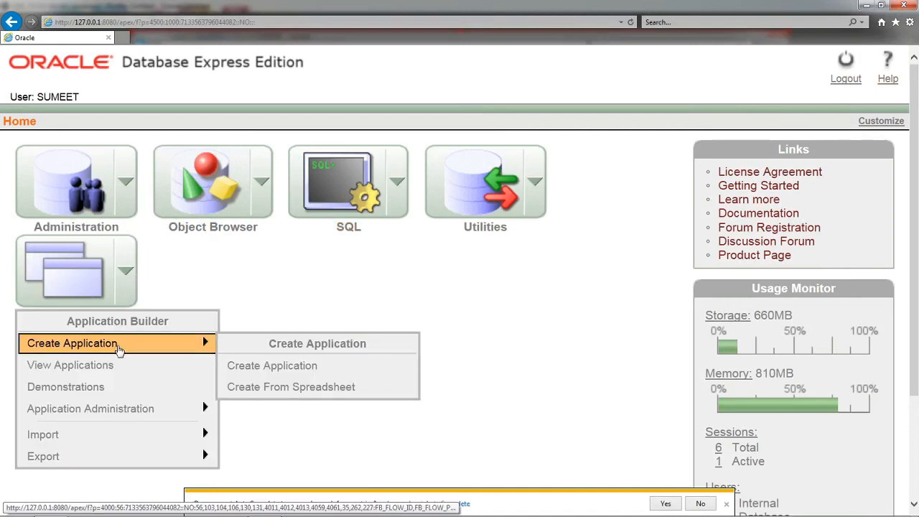
pyautogui.click(116, 191)
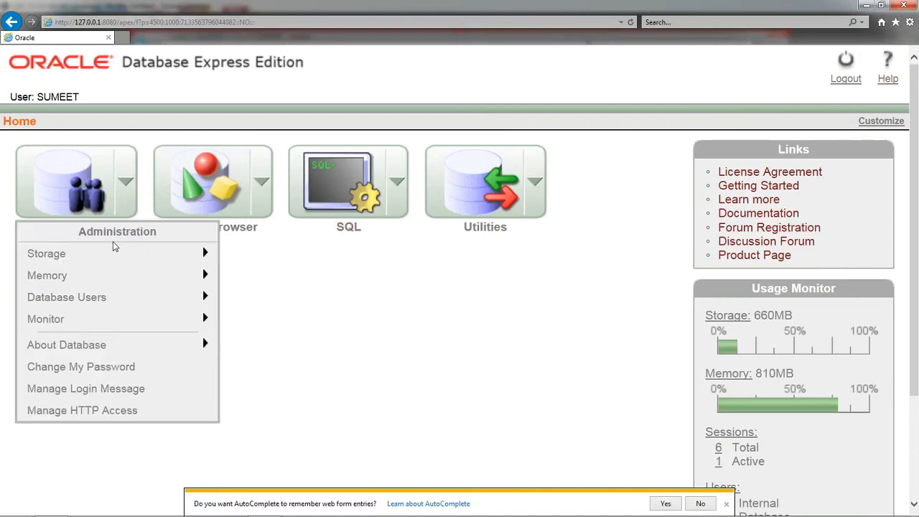
pyautogui.moveTo(119, 284)
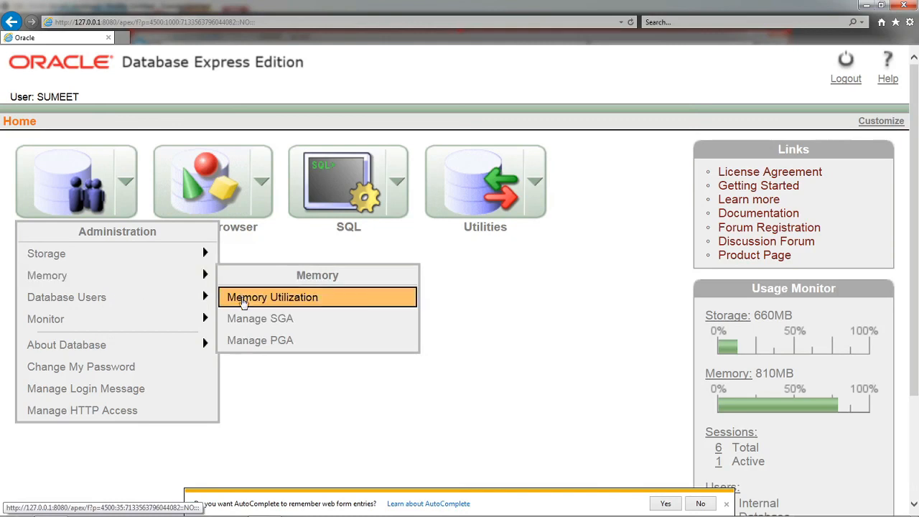
pyautogui.click(256, 320)
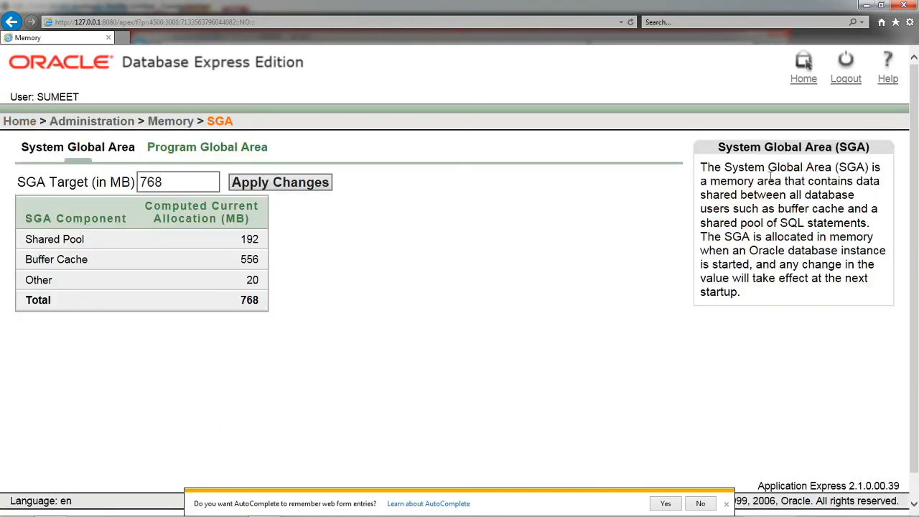
pyautogui.moveTo(720, 146); pyautogui.dragTo(866, 147)
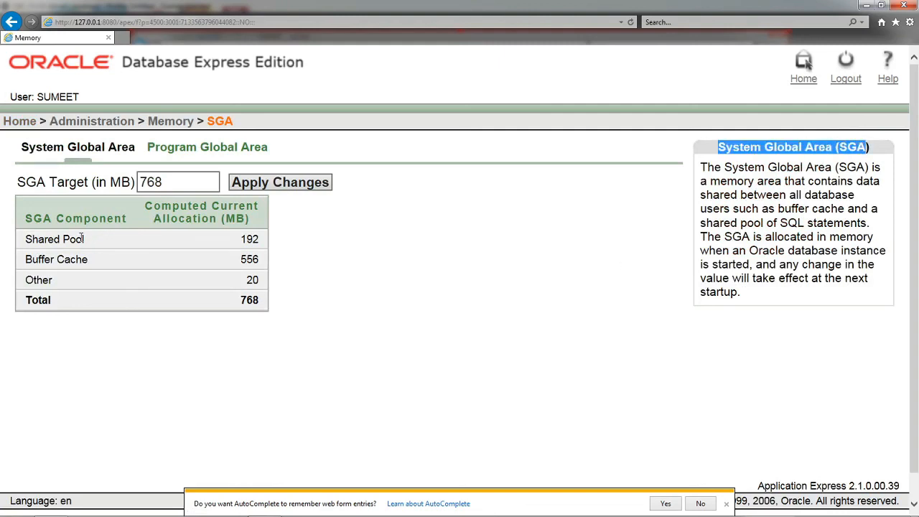
pyautogui.click(31, 285)
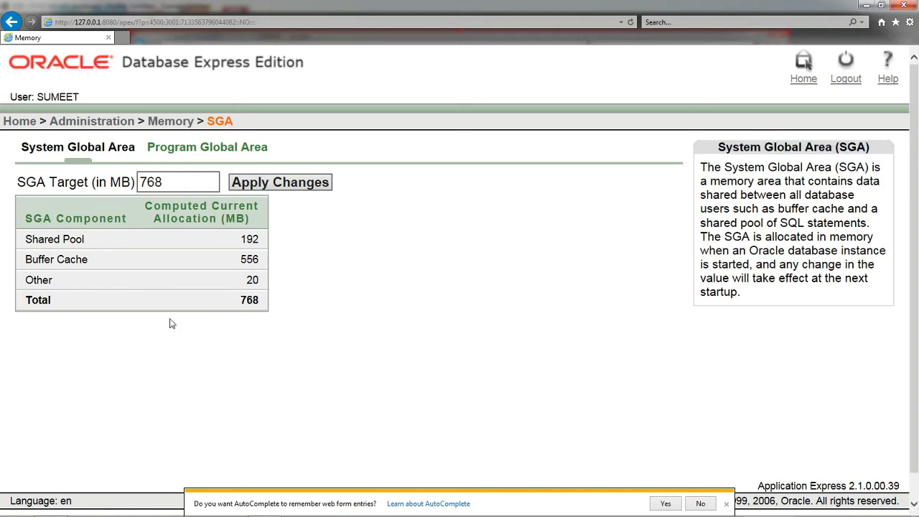